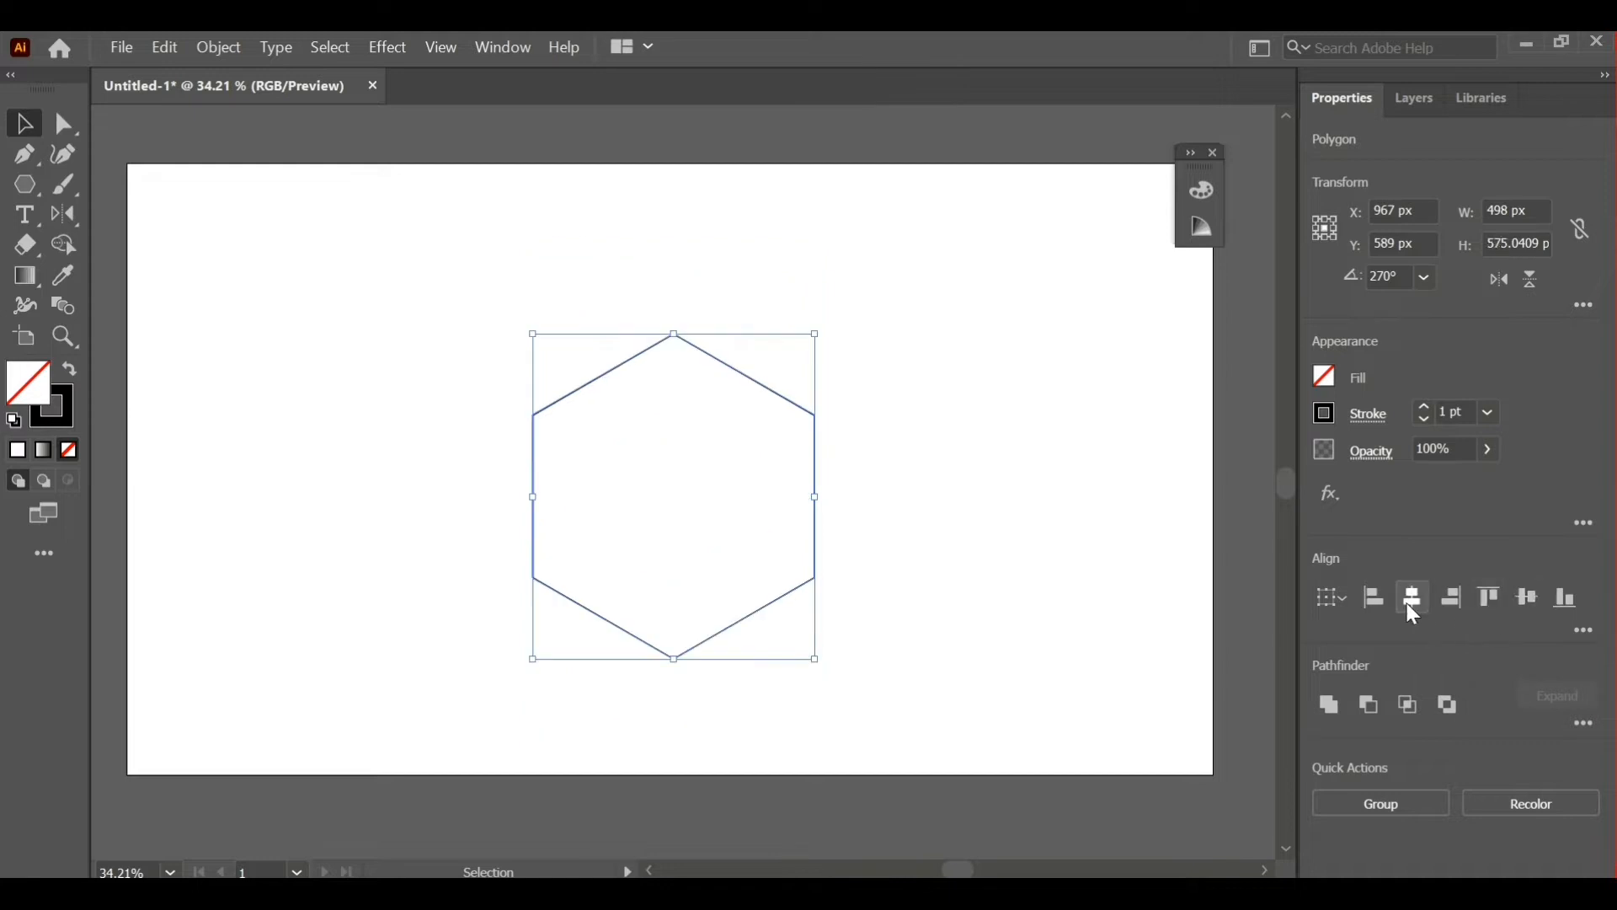
- Undo the last alignment and group the two overlapping hexagons
key("ctrl+z")
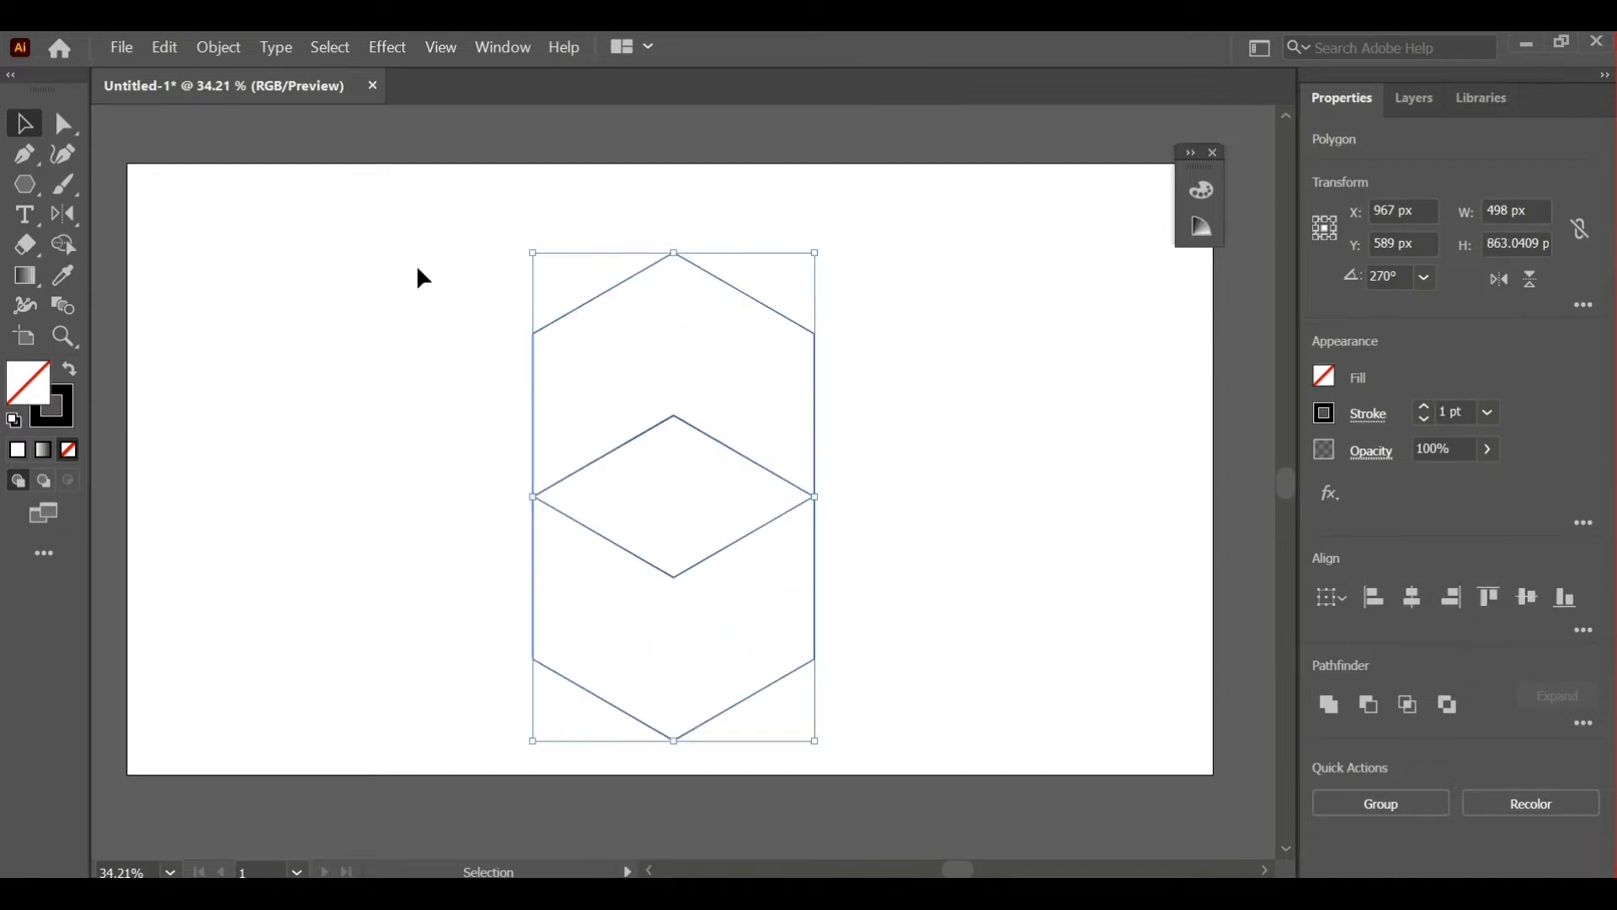
right_click(578, 318)
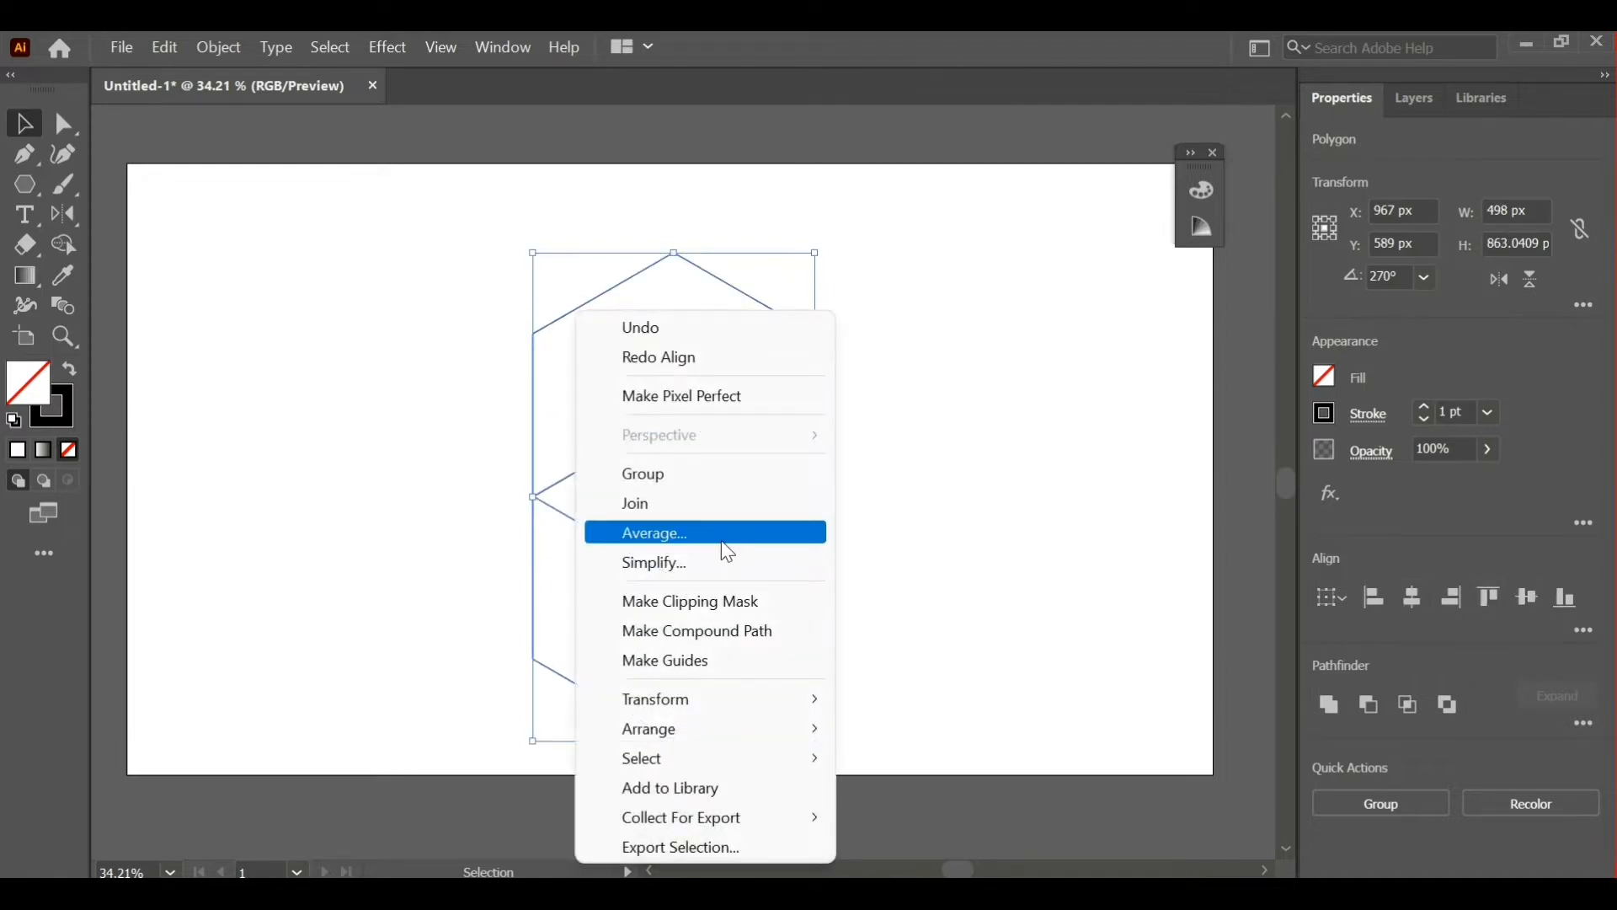
left_click(672, 473)
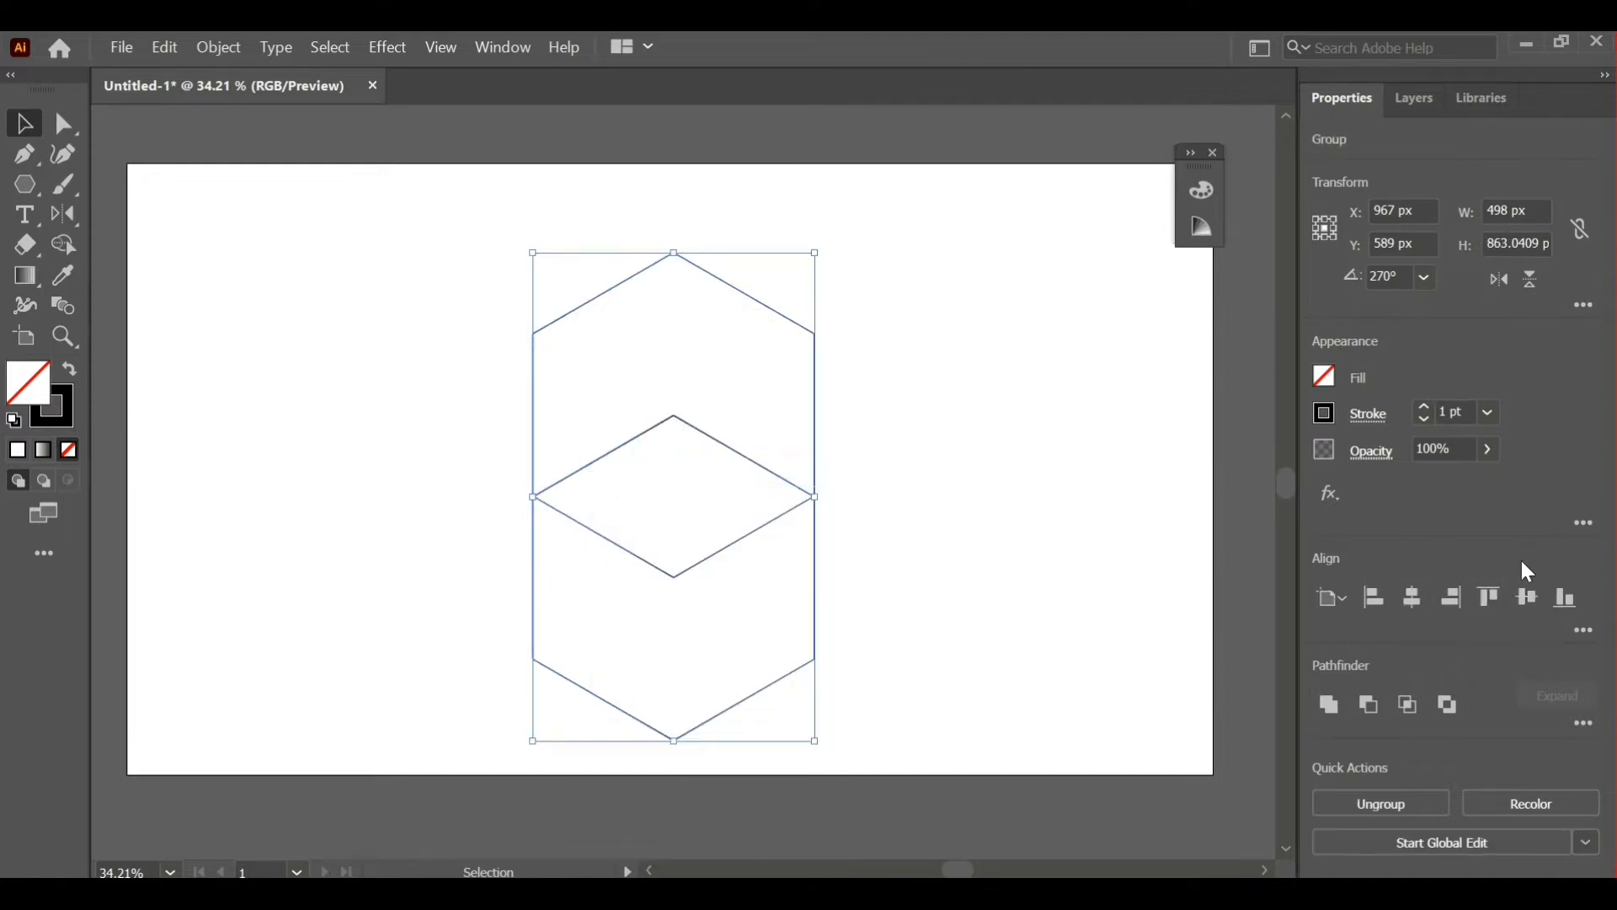
- Center the hexagon group horizontally and vertically on the artboard and unite its hexagons into one shape
left_click(1410, 602)
left_click(1492, 599)
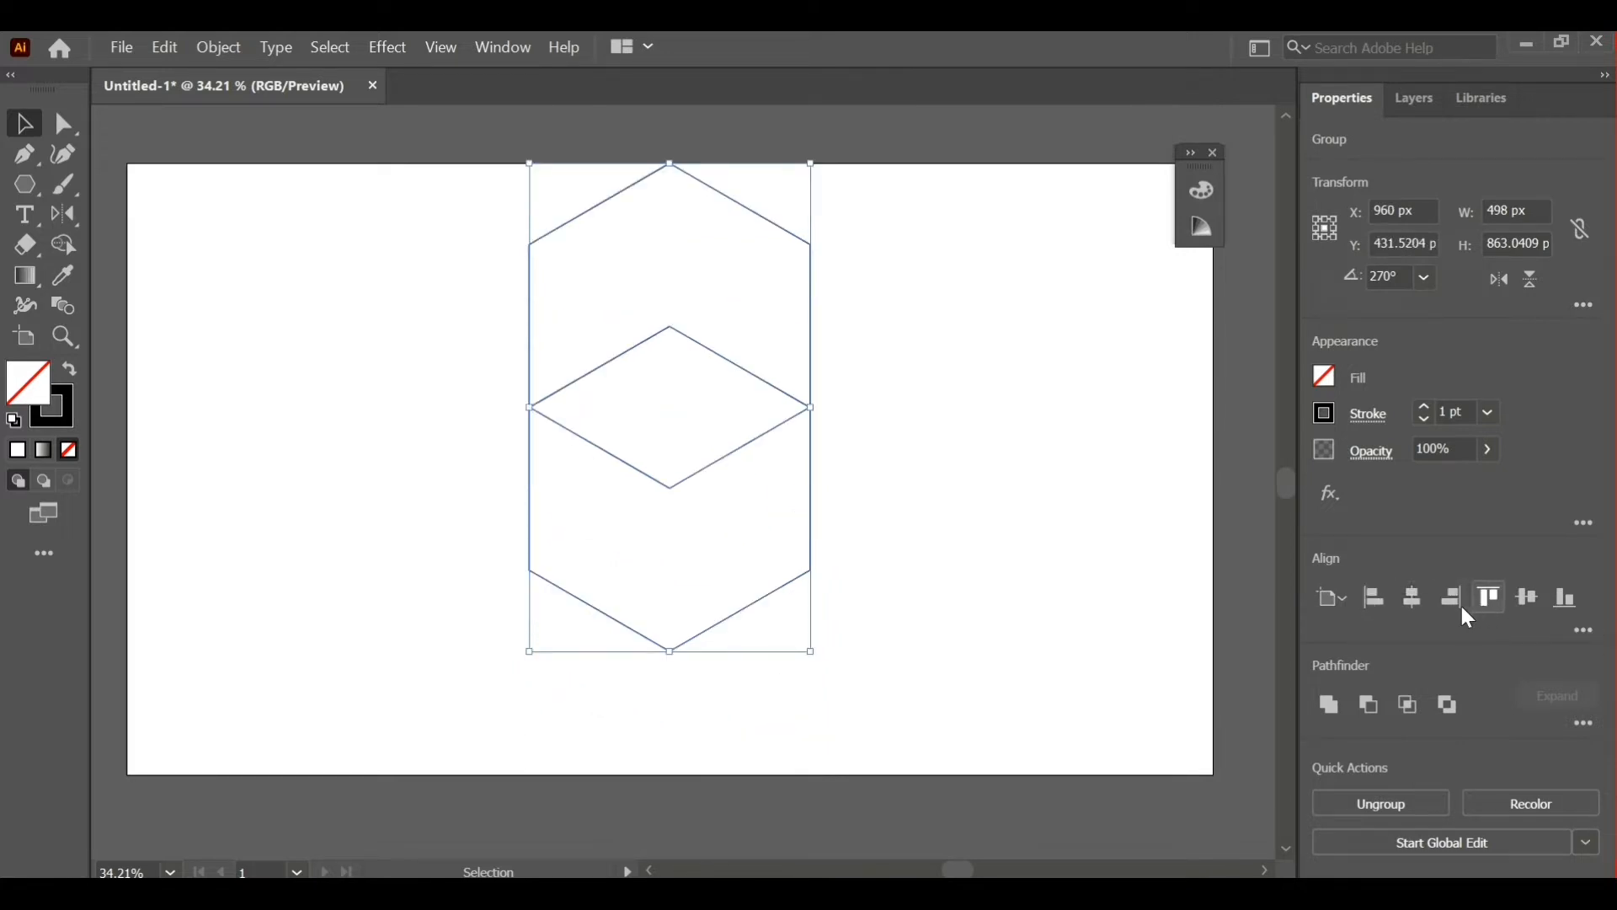
left_click(1518, 604)
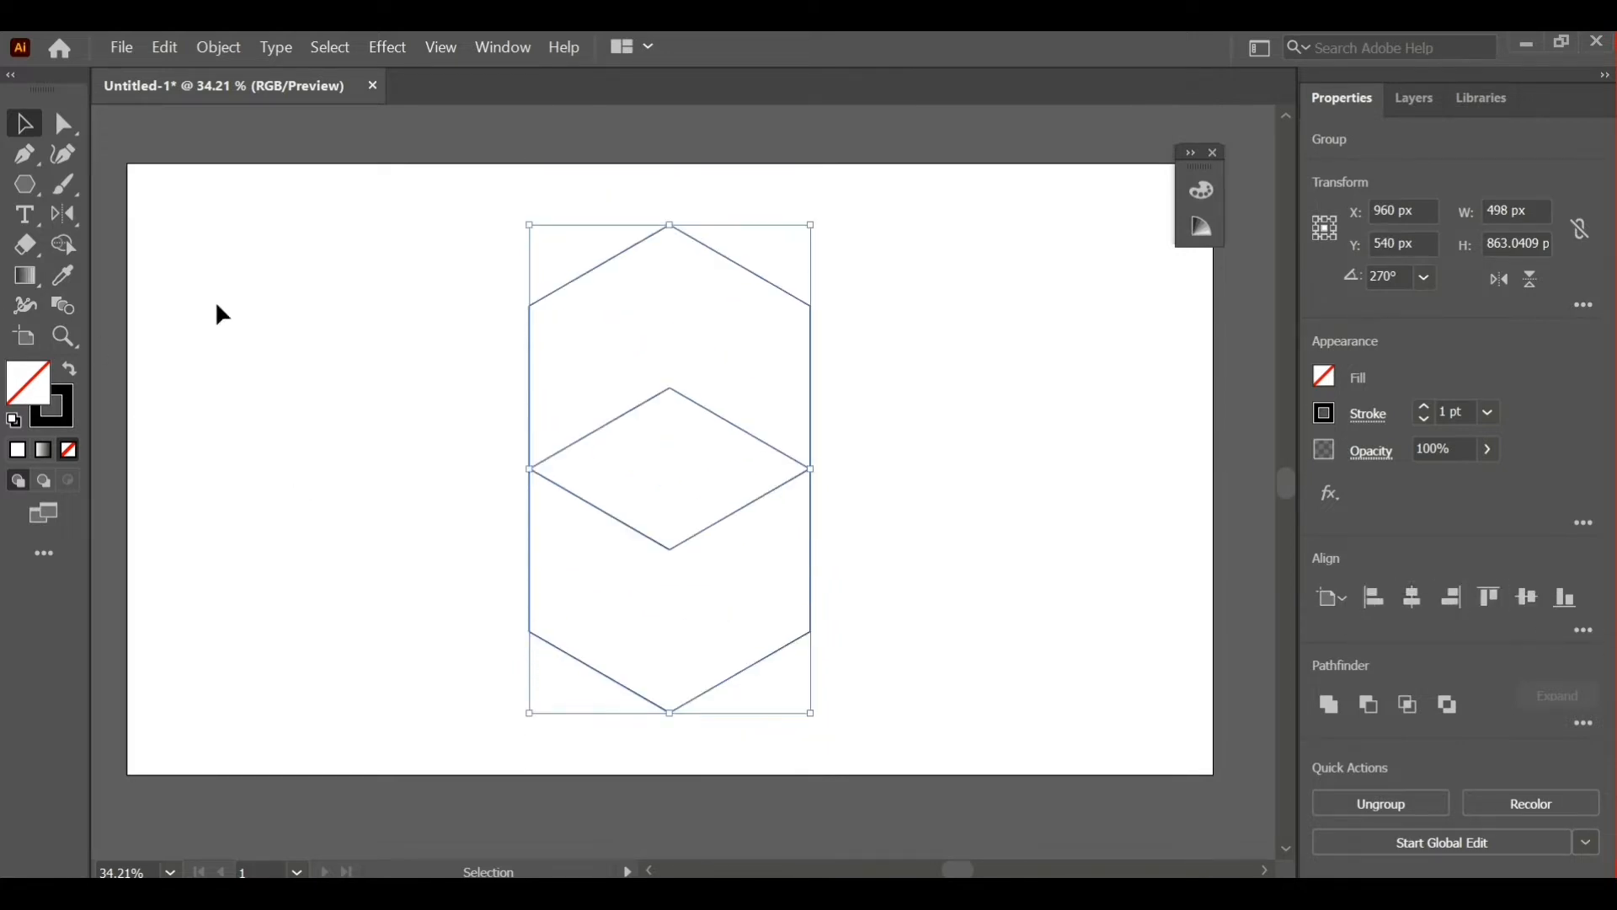
left_click_drag(400, 253, 1087, 750)
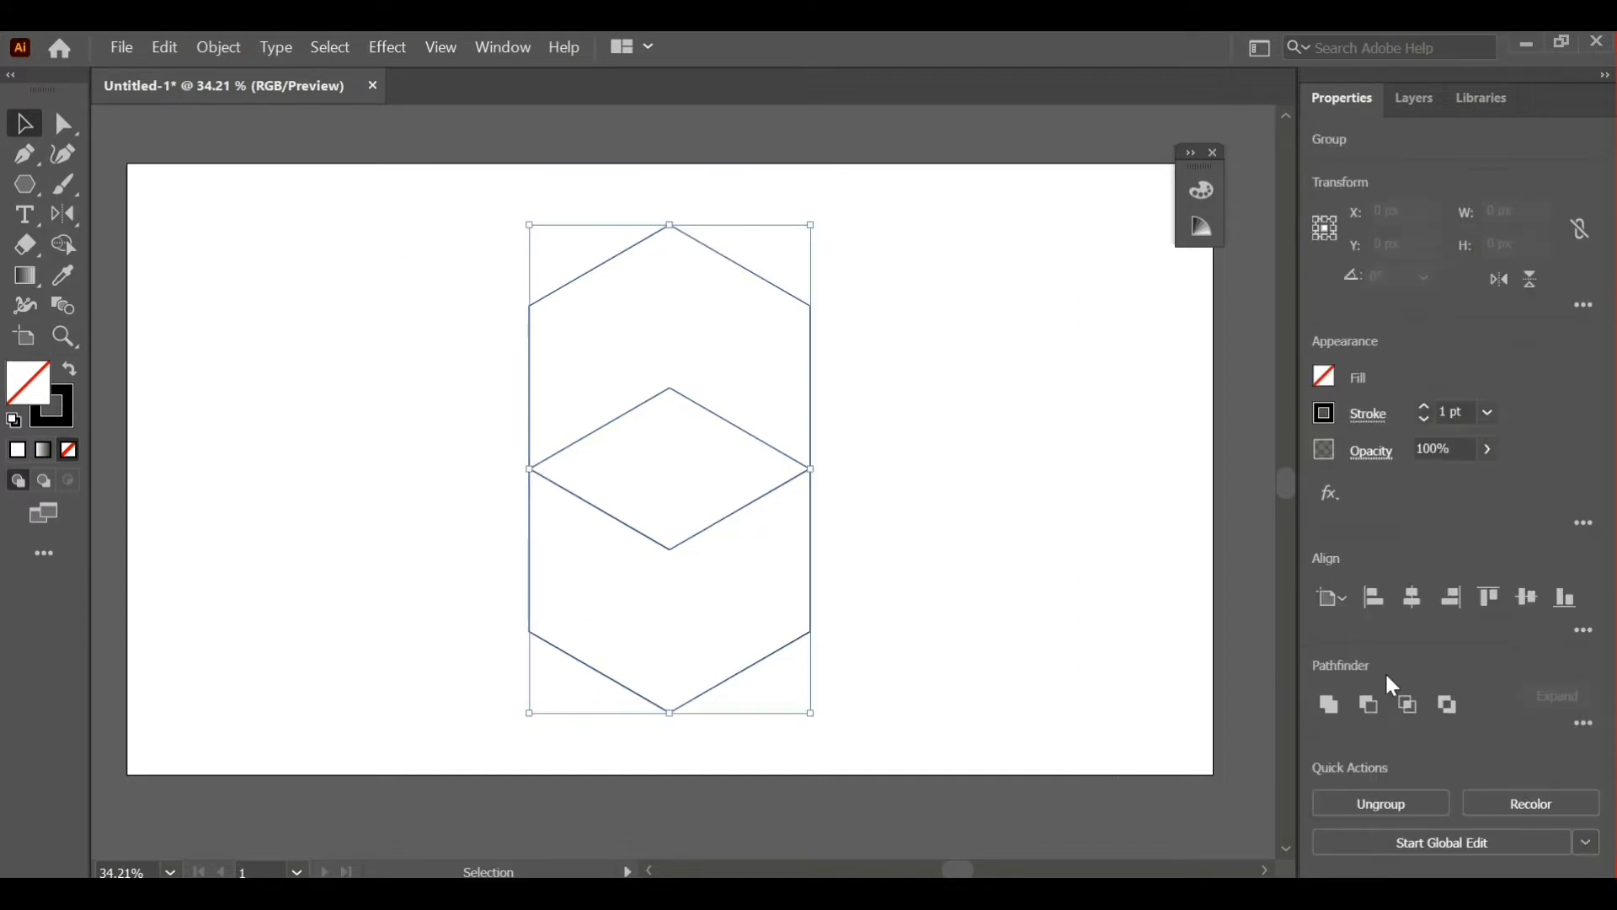
left_click(1329, 706)
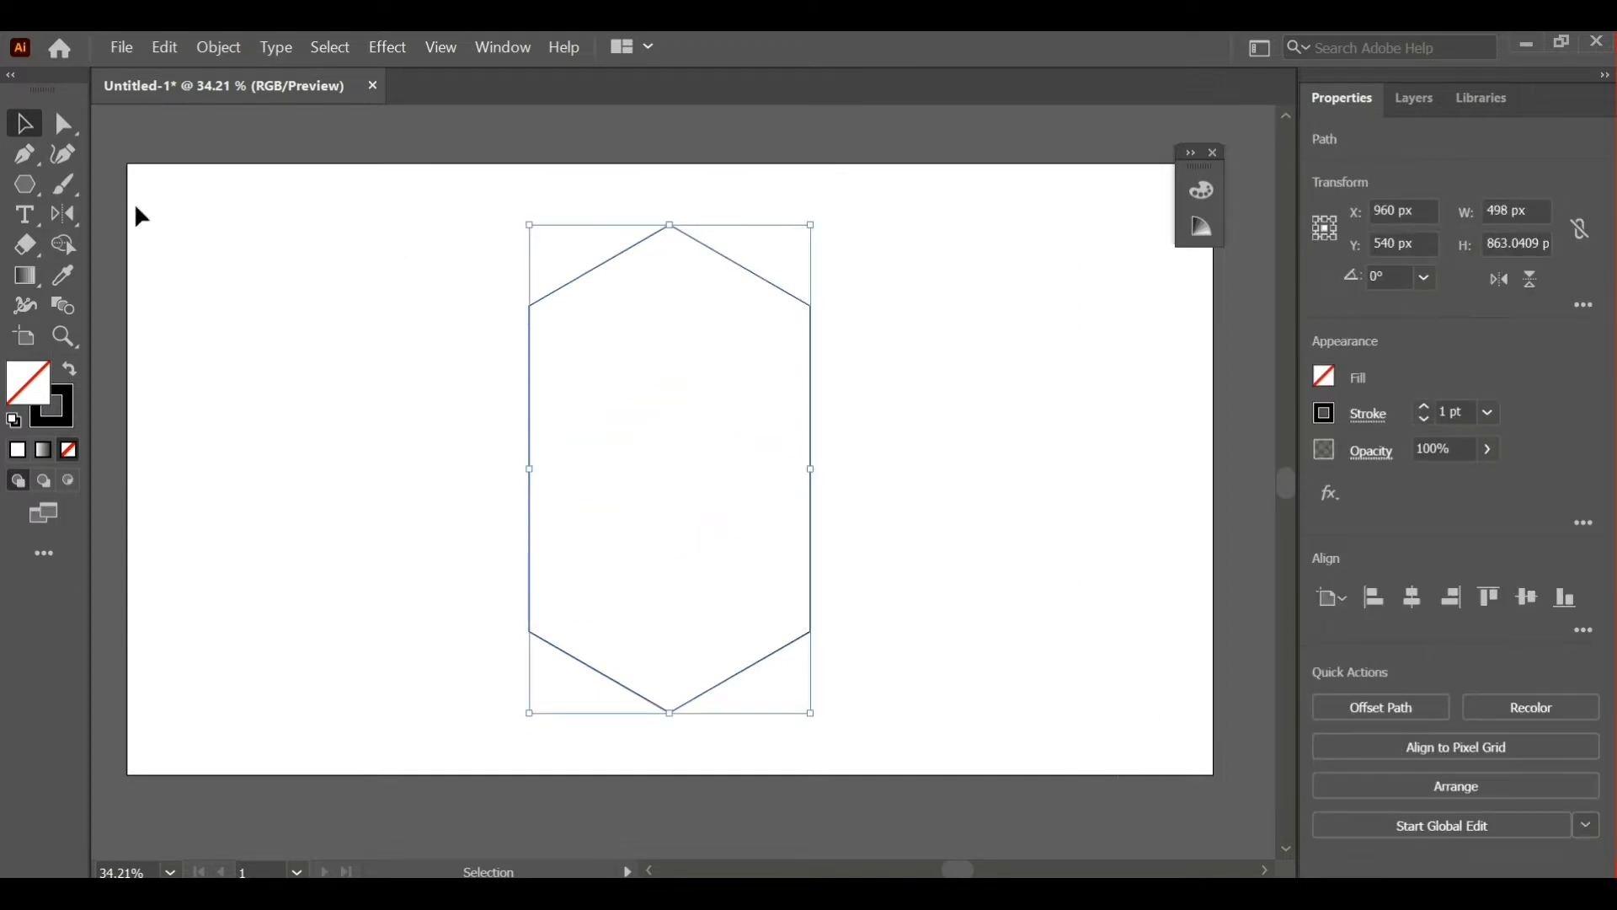
- Widen the upper end of the elongated hexagon with a Free Transform perspective distort, to about 599 px wide
key("e")
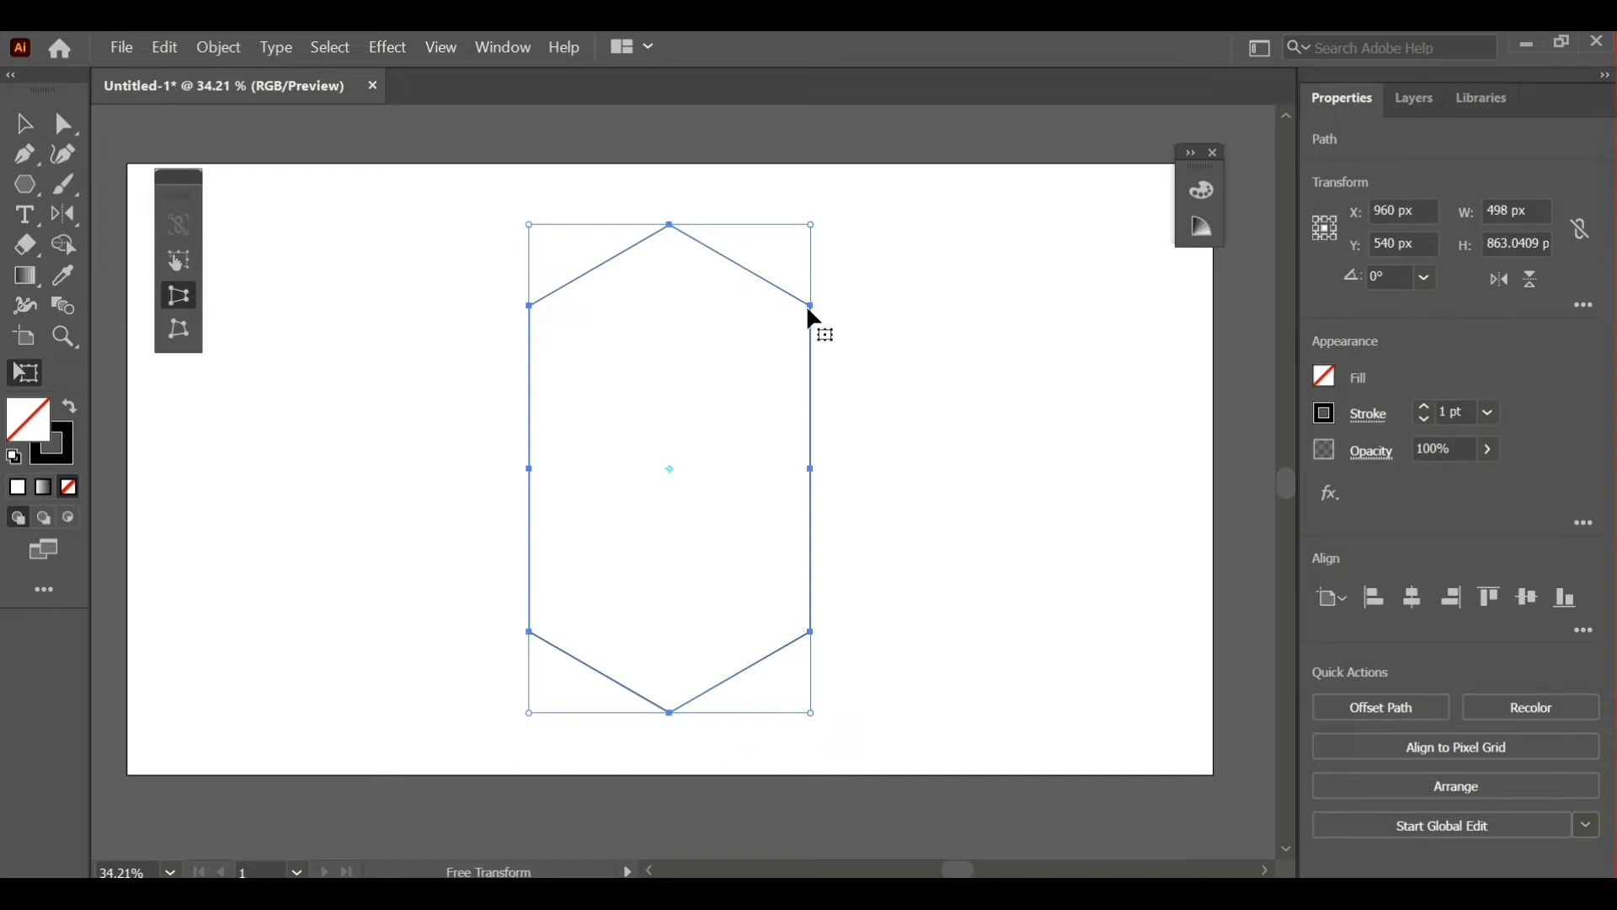
left_click_drag(807, 303, 810, 299)
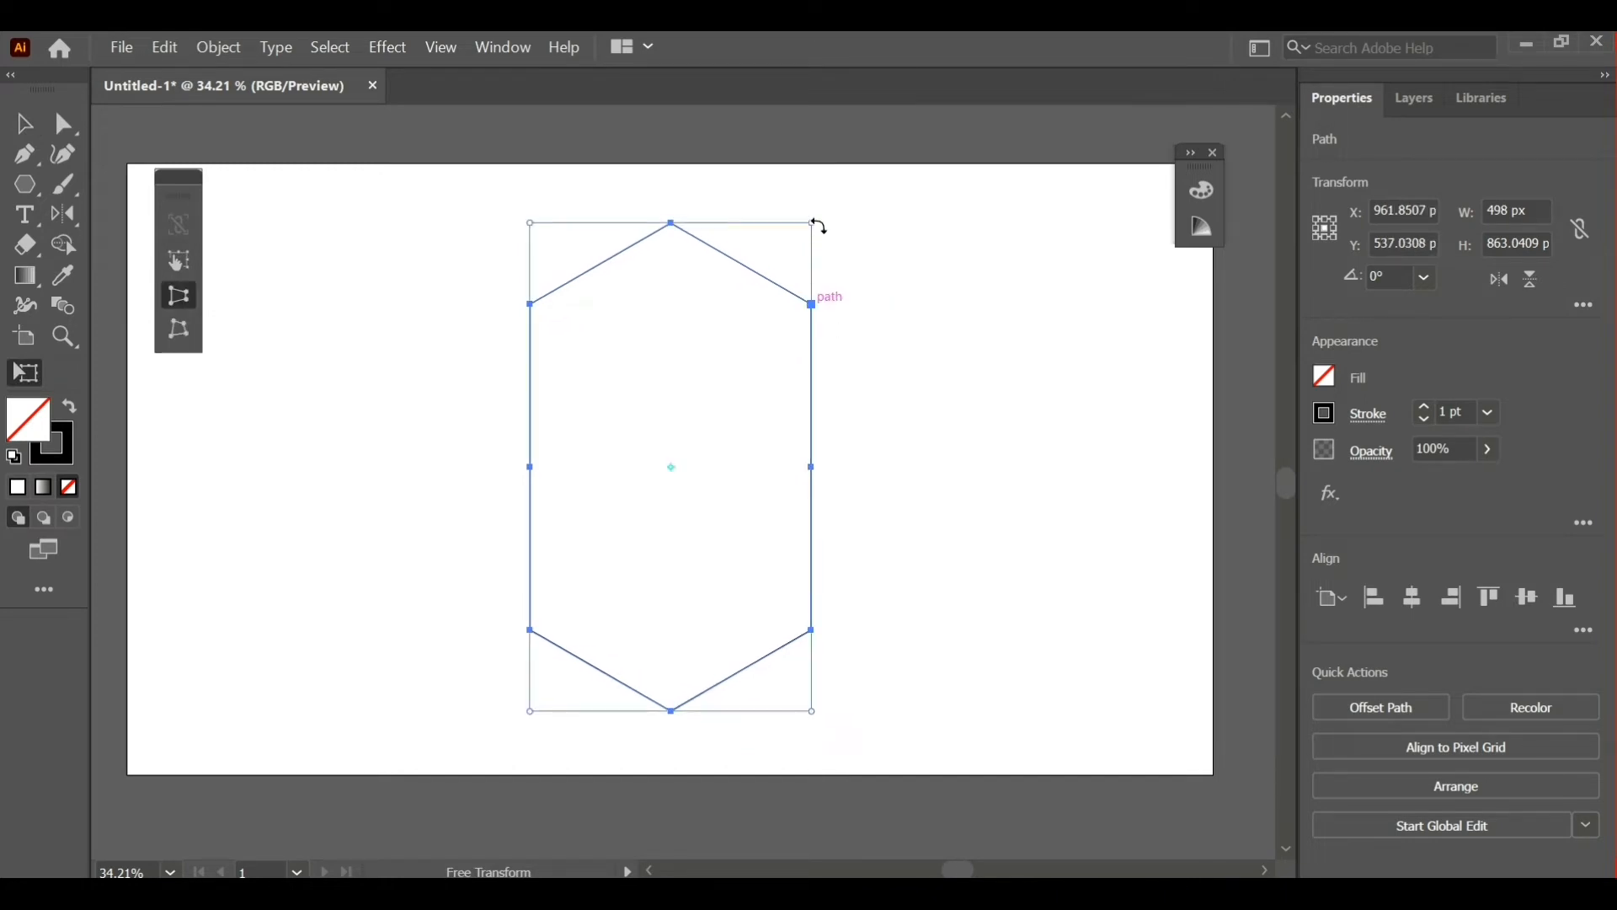
left_click_drag(813, 224, 848, 222)
left_click(25, 126)
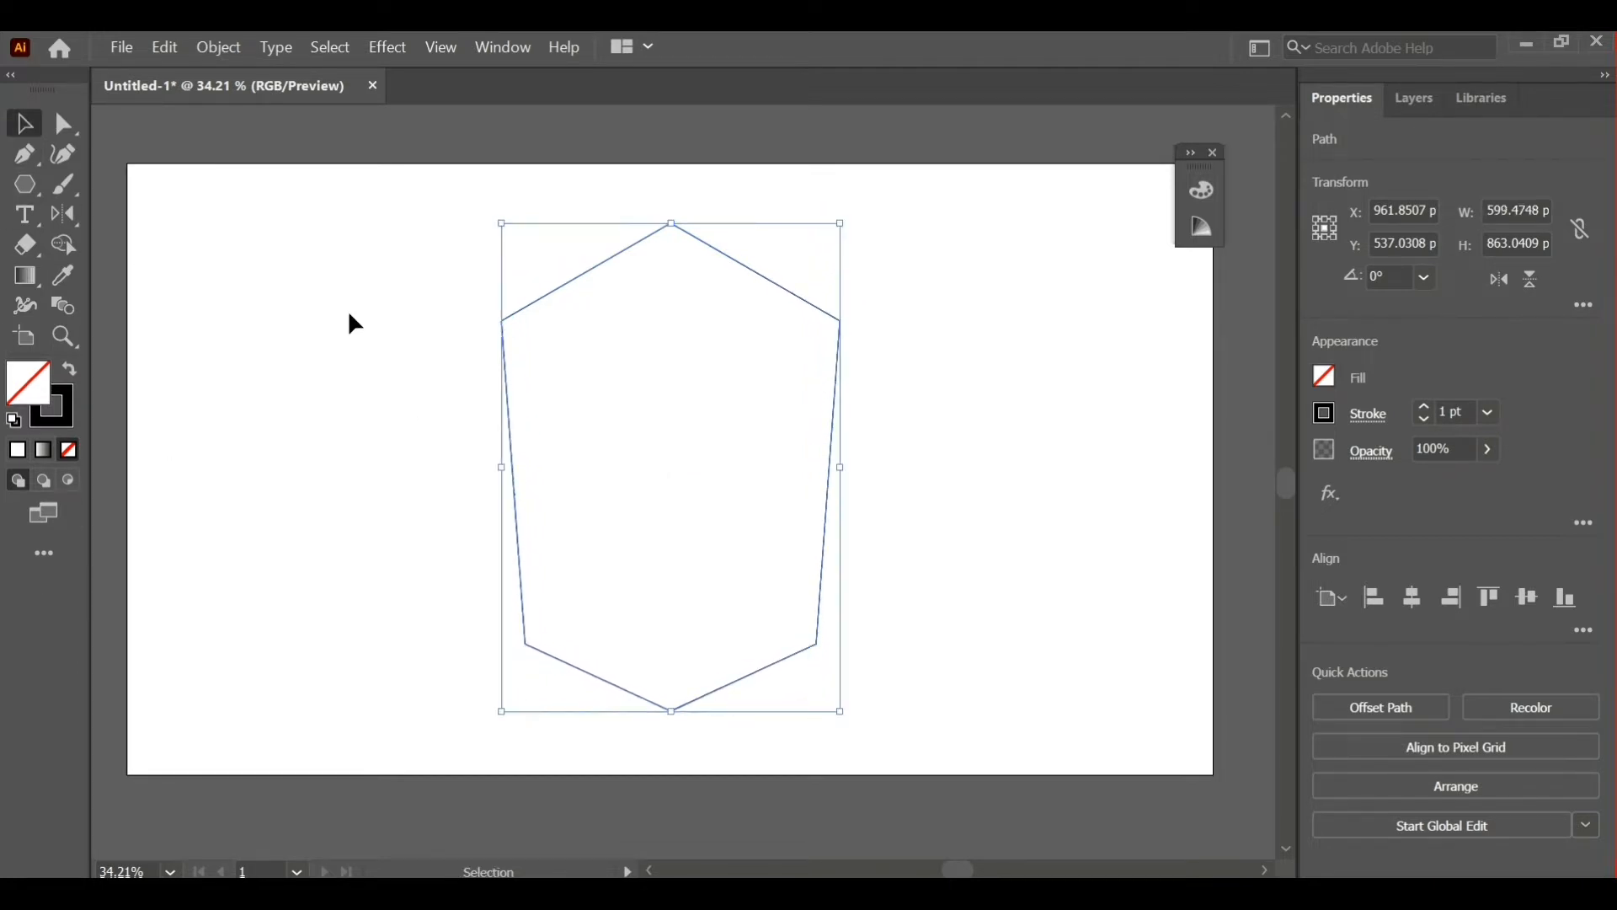
- Try to offset the tapered hexagon's path by -50 px with Miter joins and a miter limit of 4
left_click(347, 310)
left_click(540, 297)
left_click(218, 47)
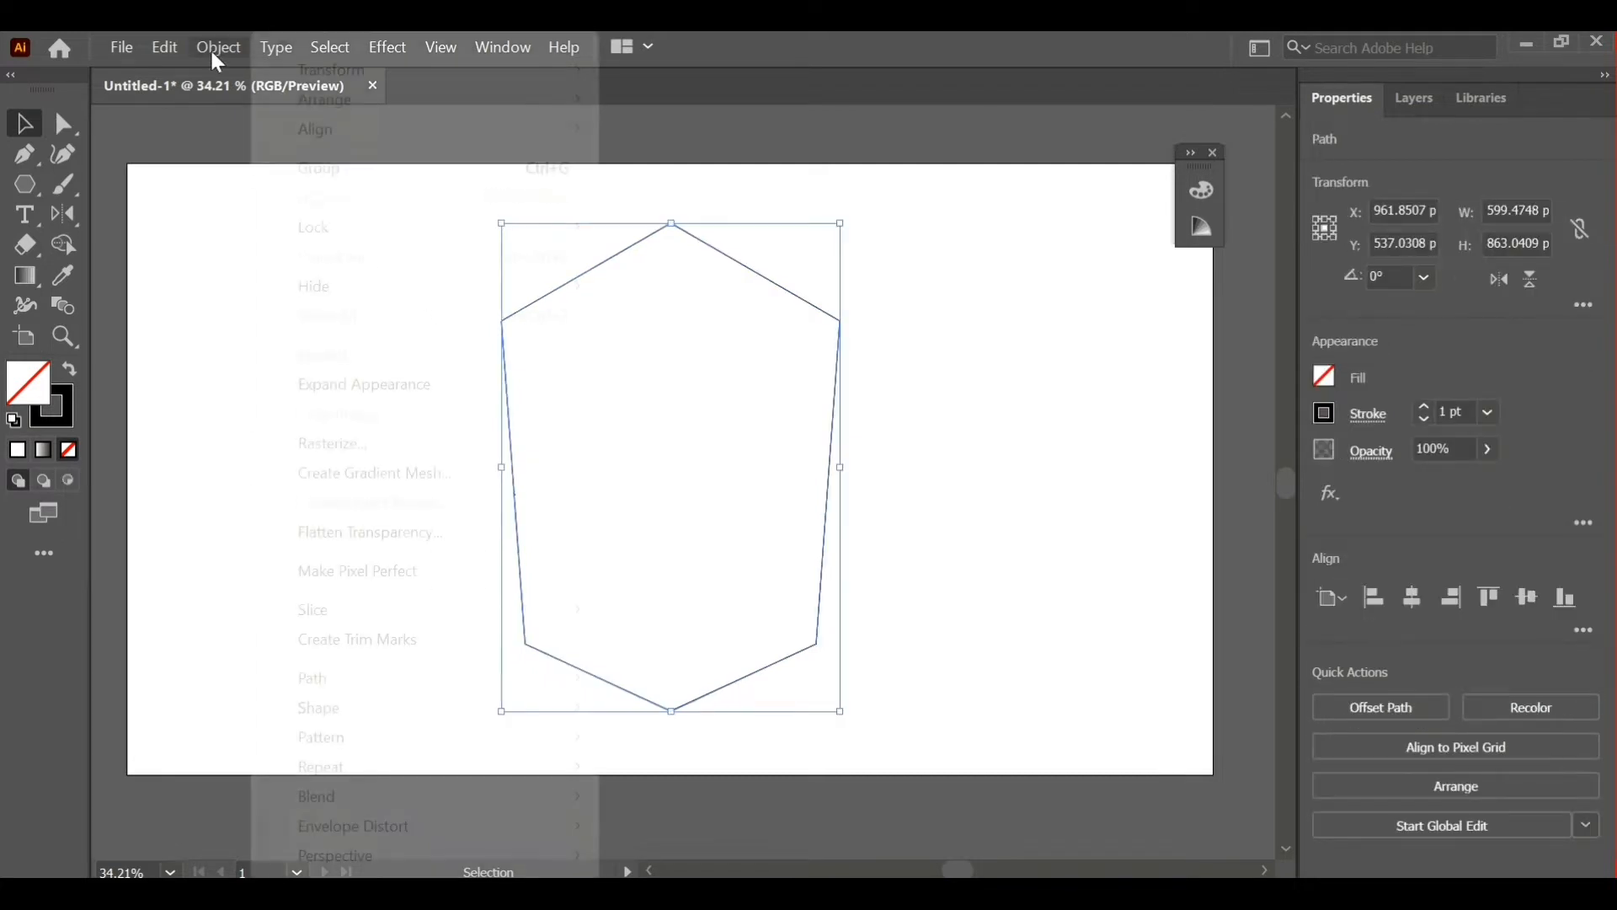
mouse_move(373, 665)
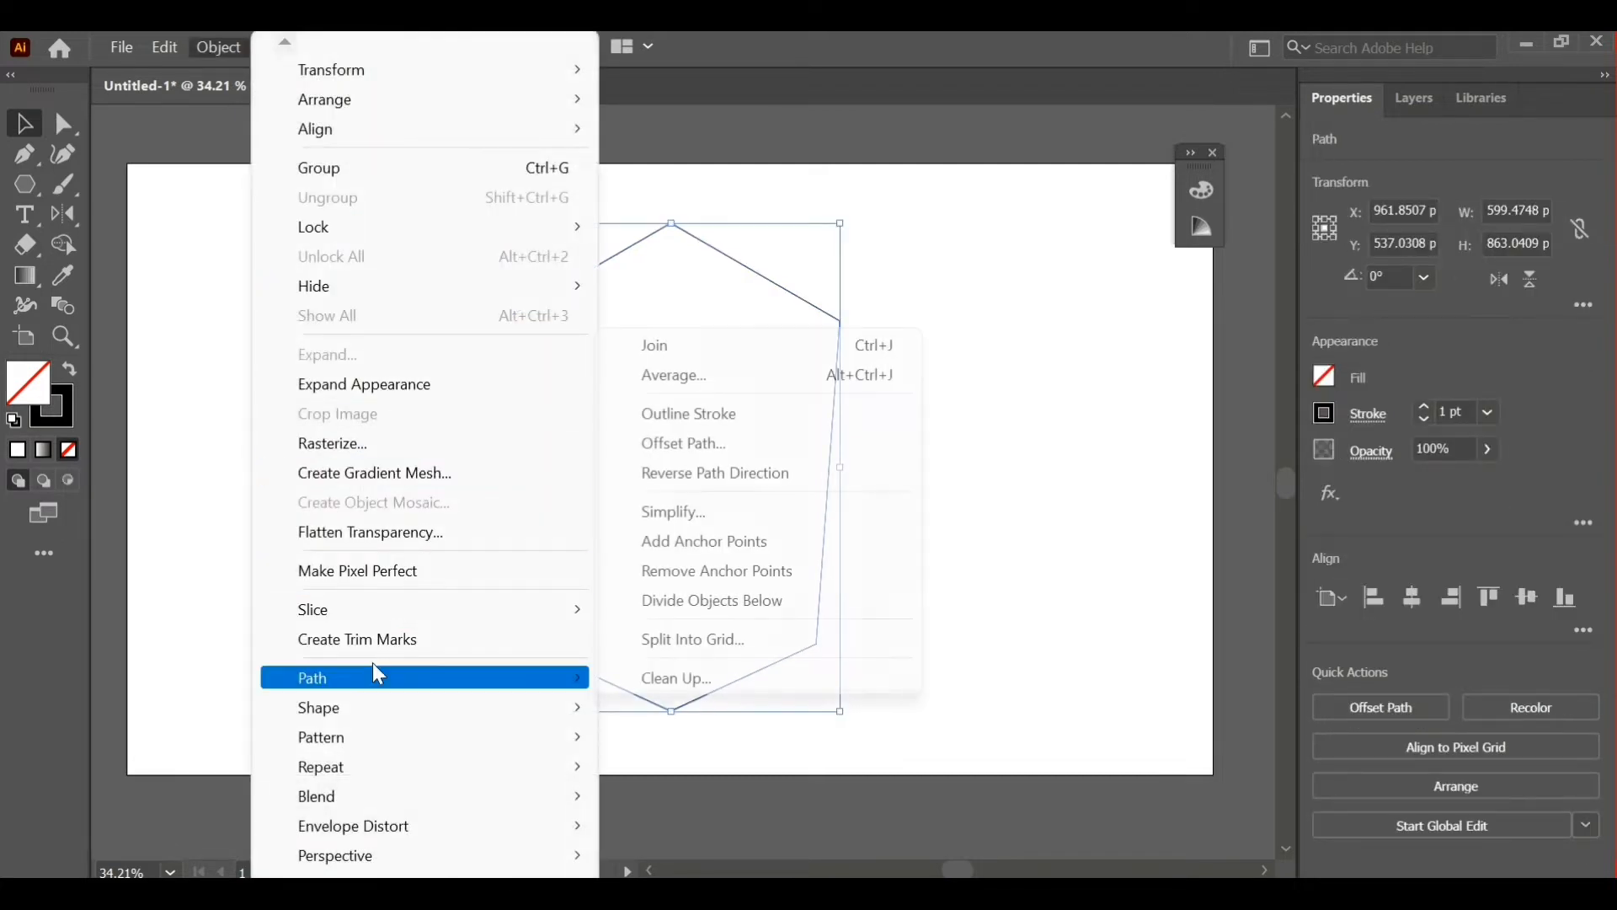
left_click(724, 444)
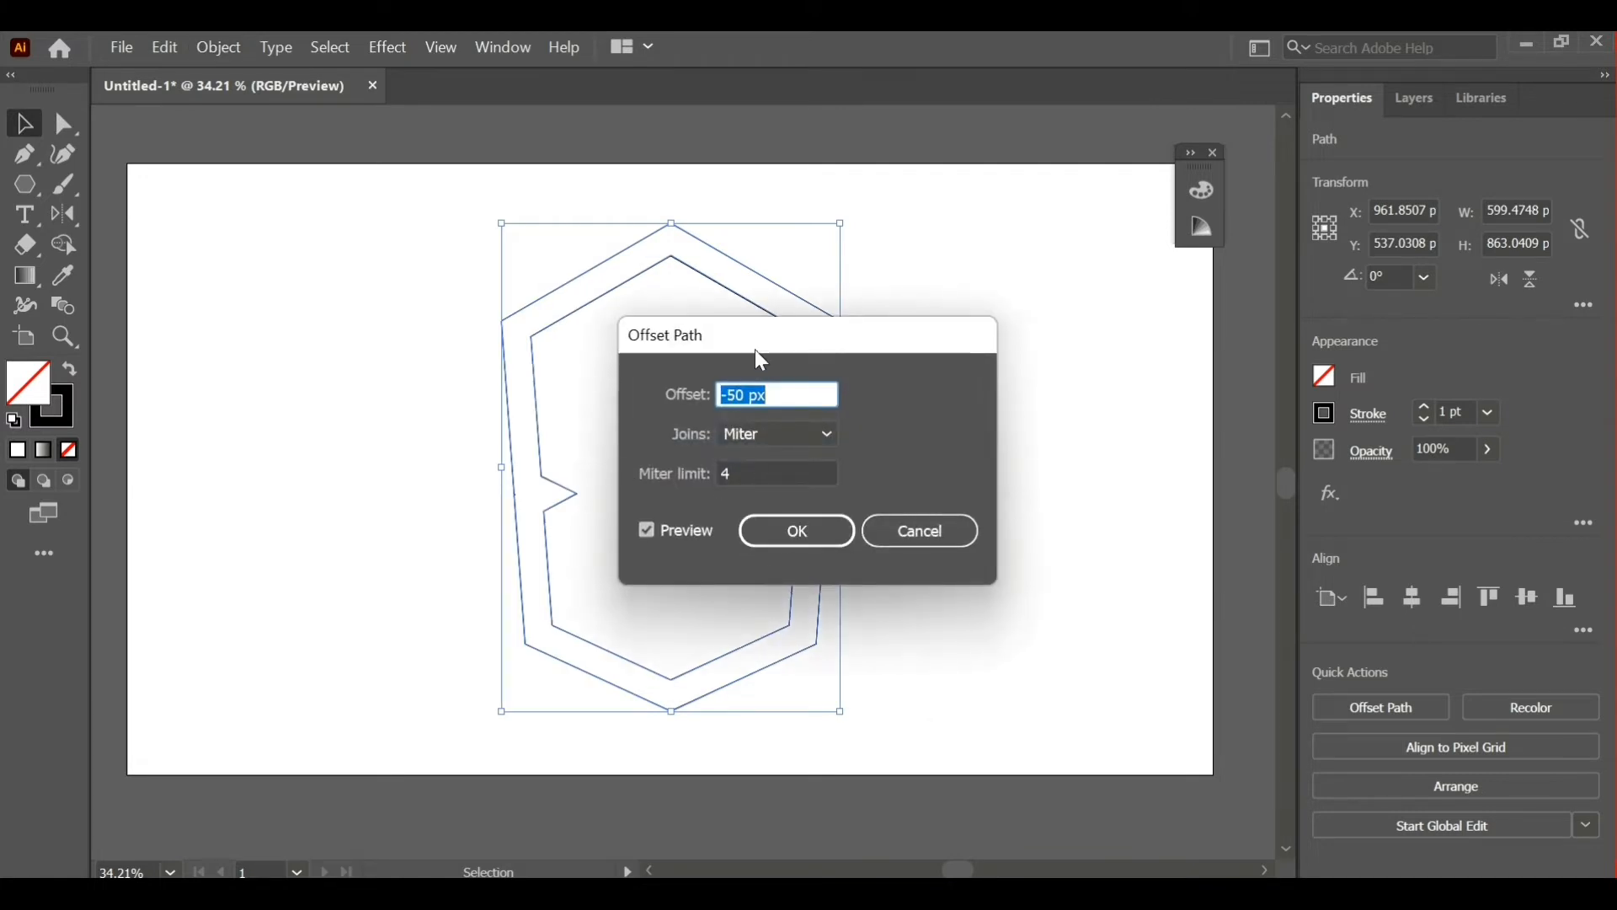
left_click_drag(758, 344, 1016, 309)
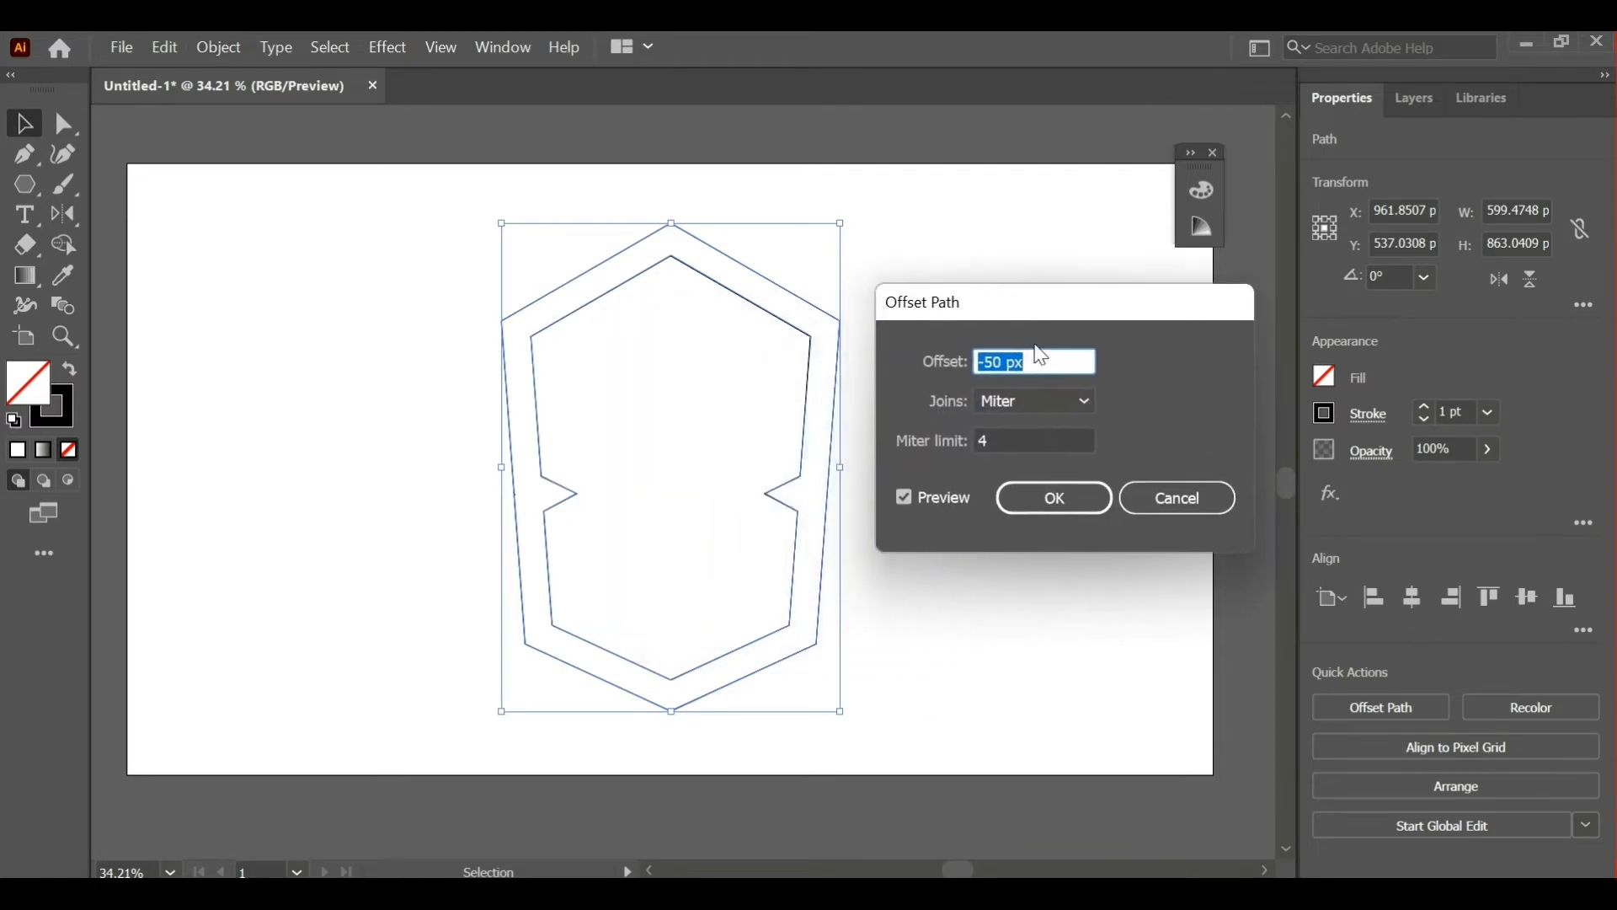
left_click(1063, 505)
left_click_drag(570, 496, 563, 516)
key("ctrl+z")
key("ctrl+z")
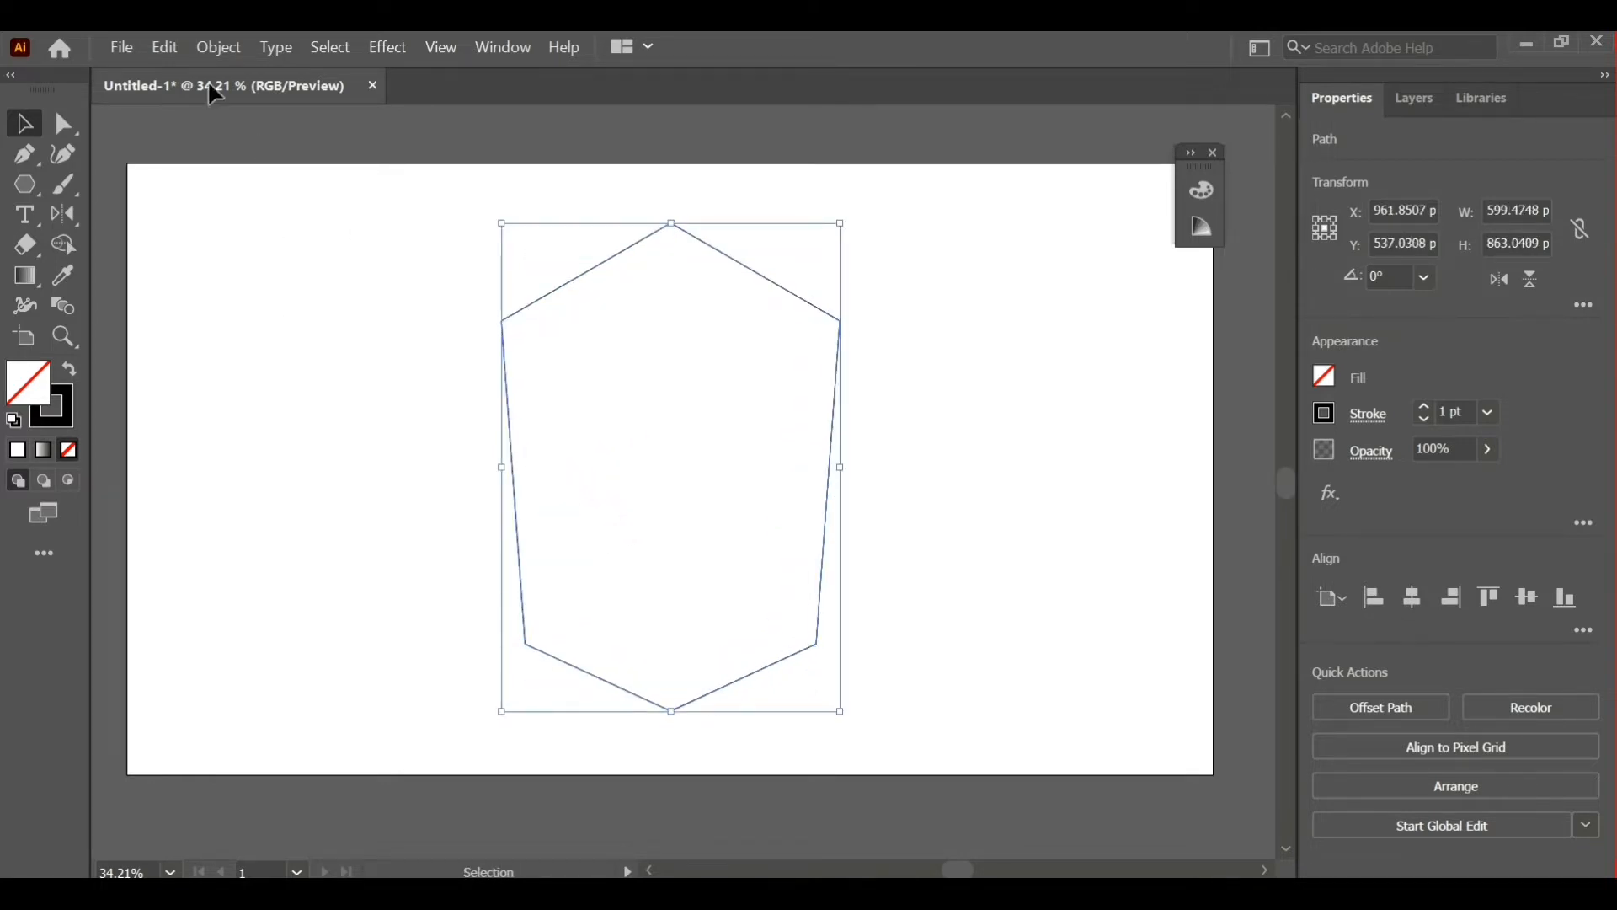
- Offset the tapered hexagon's path by -50 px with Round joins to add a second outline inside it
left_click(222, 48)
mouse_move(369, 687)
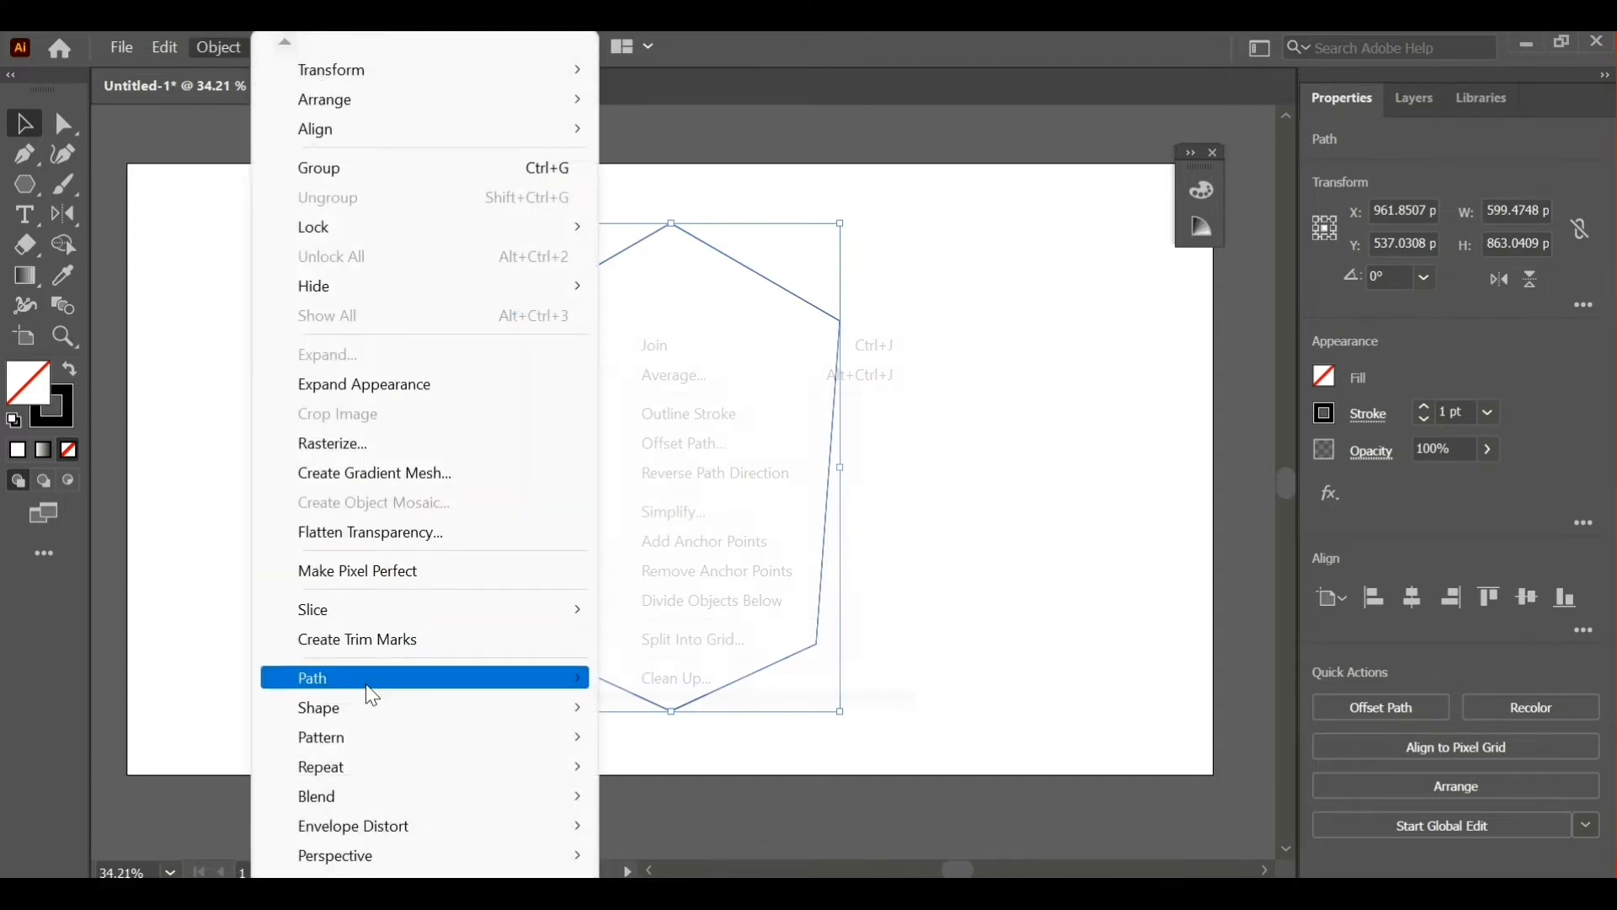
left_click(732, 444)
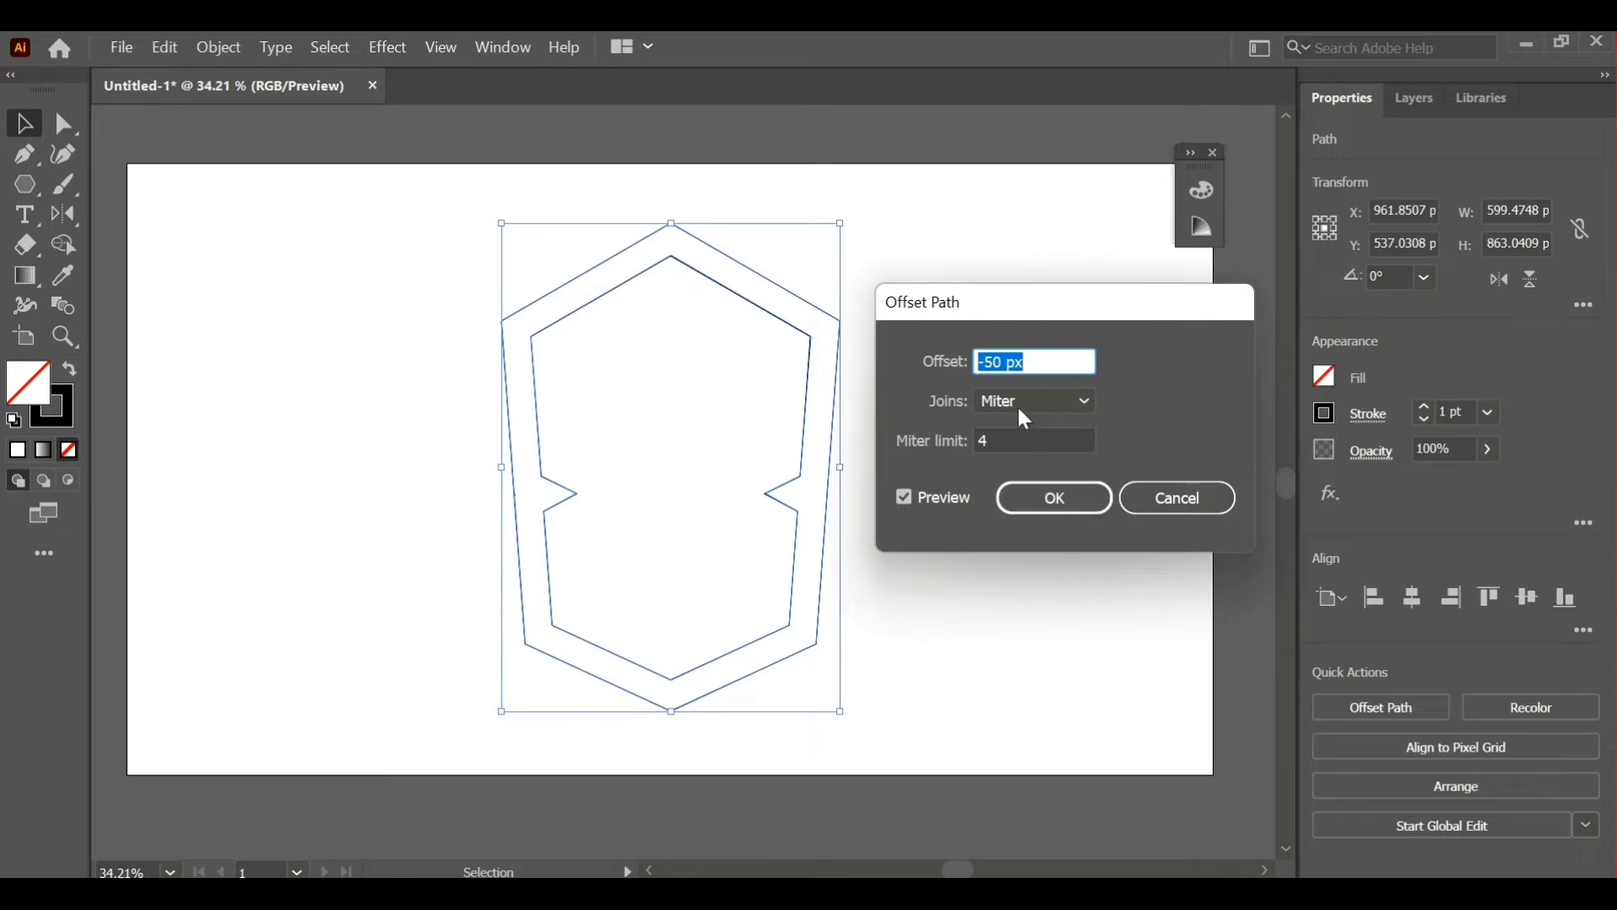
scroll(1025, 419, "down", 1)
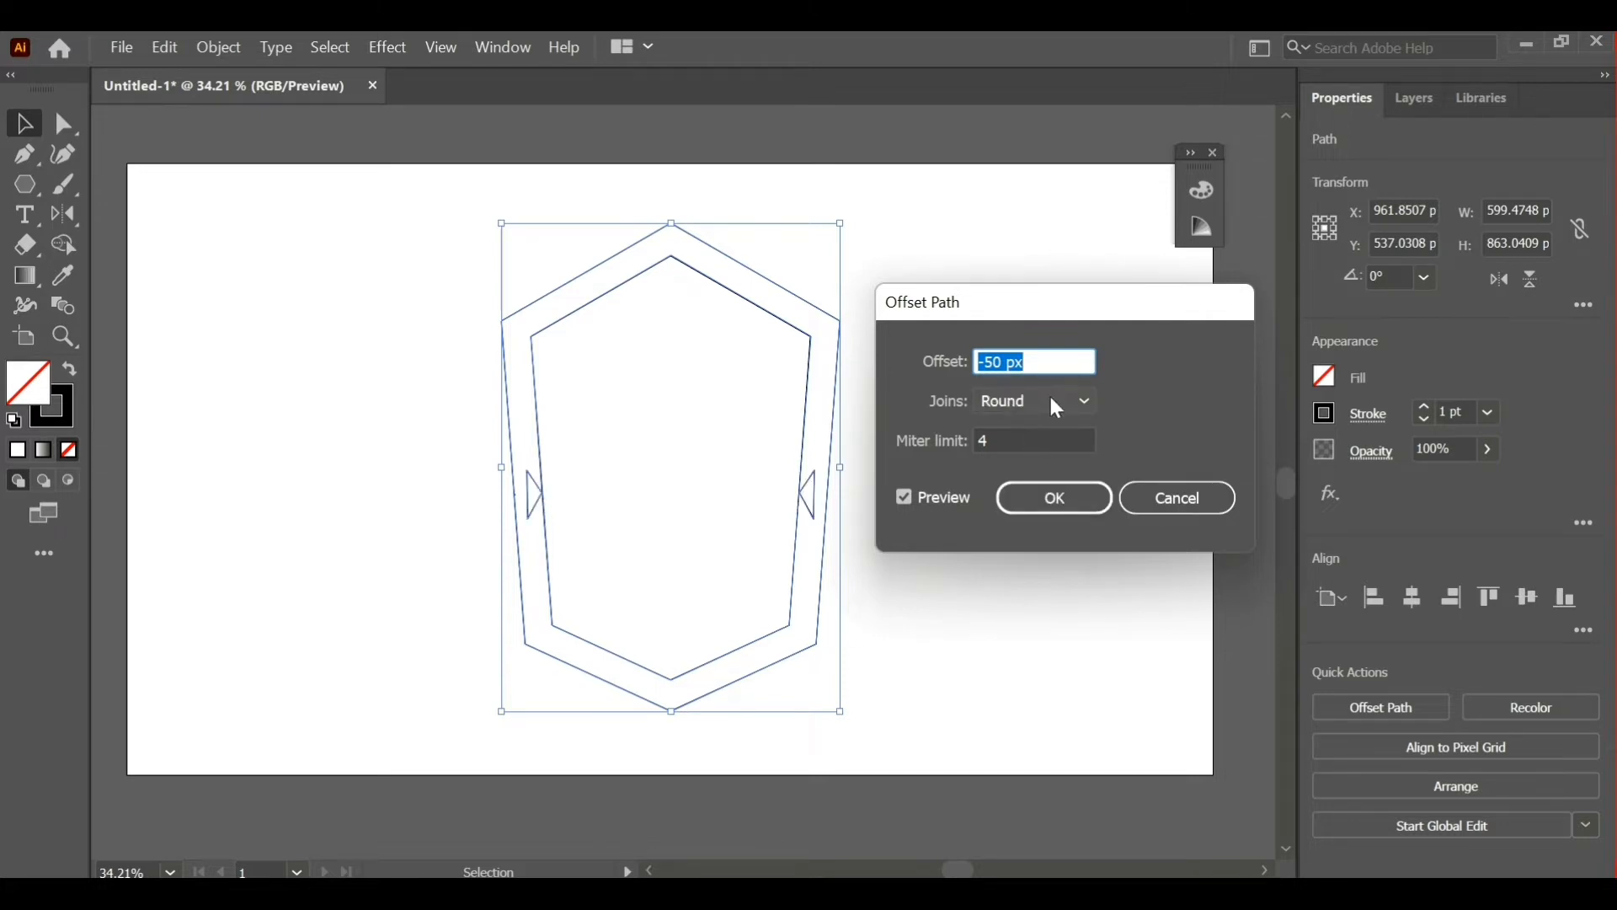
scroll(1053, 403, "up", 1)
scroll(1053, 404, "down", 1)
left_click(1055, 497)
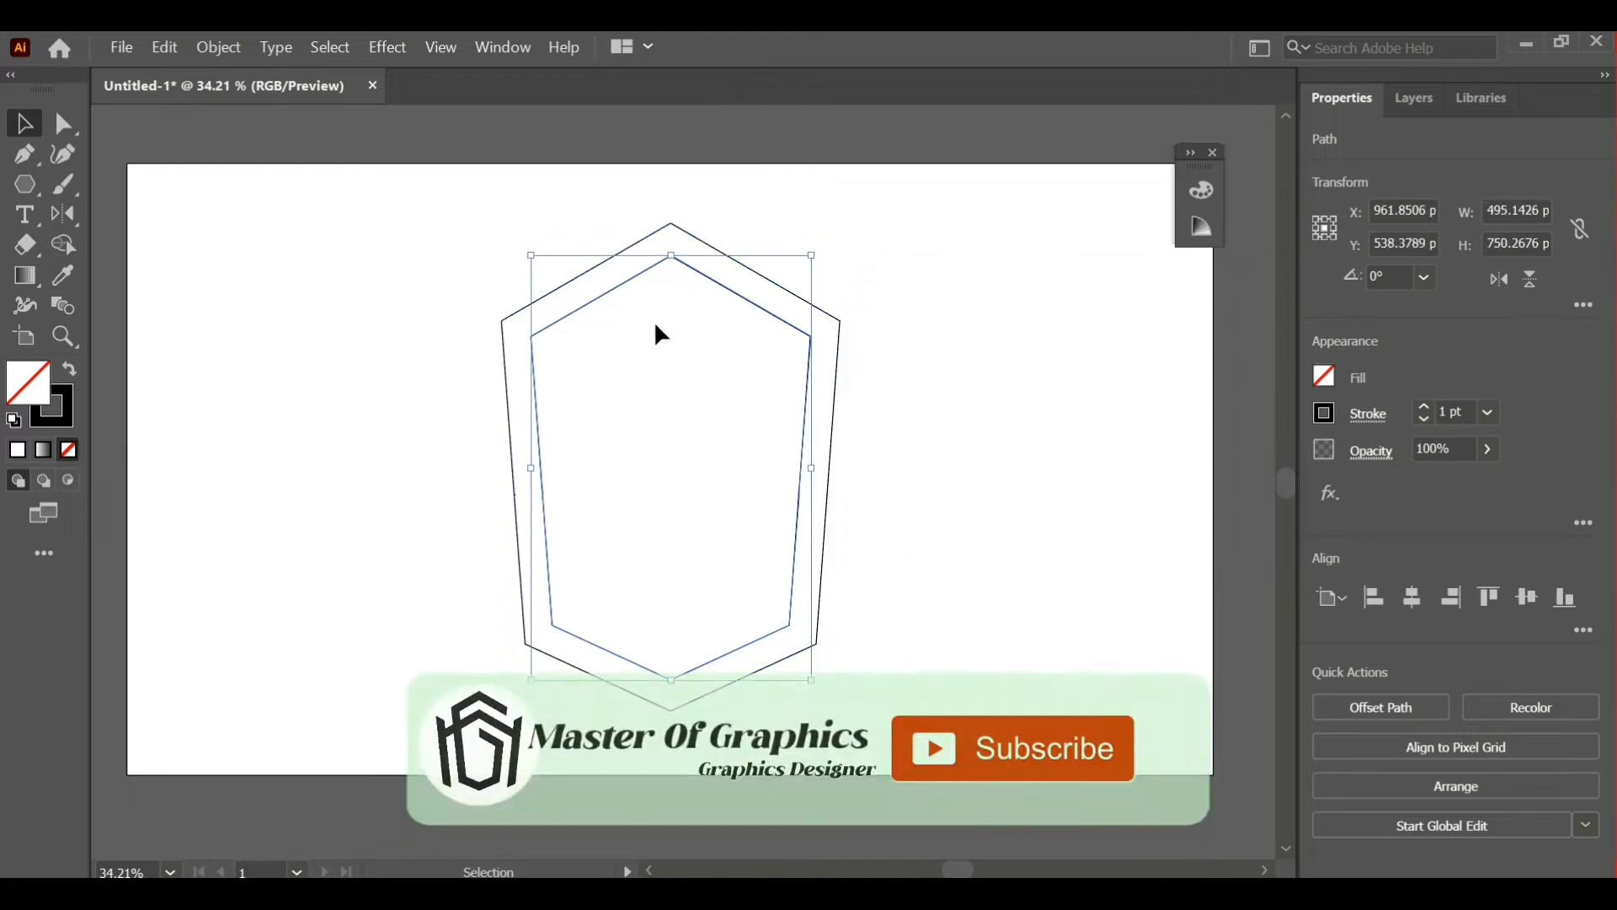
- Offset the second outline by -50 px to add a third nested outline
left_click(209, 46)
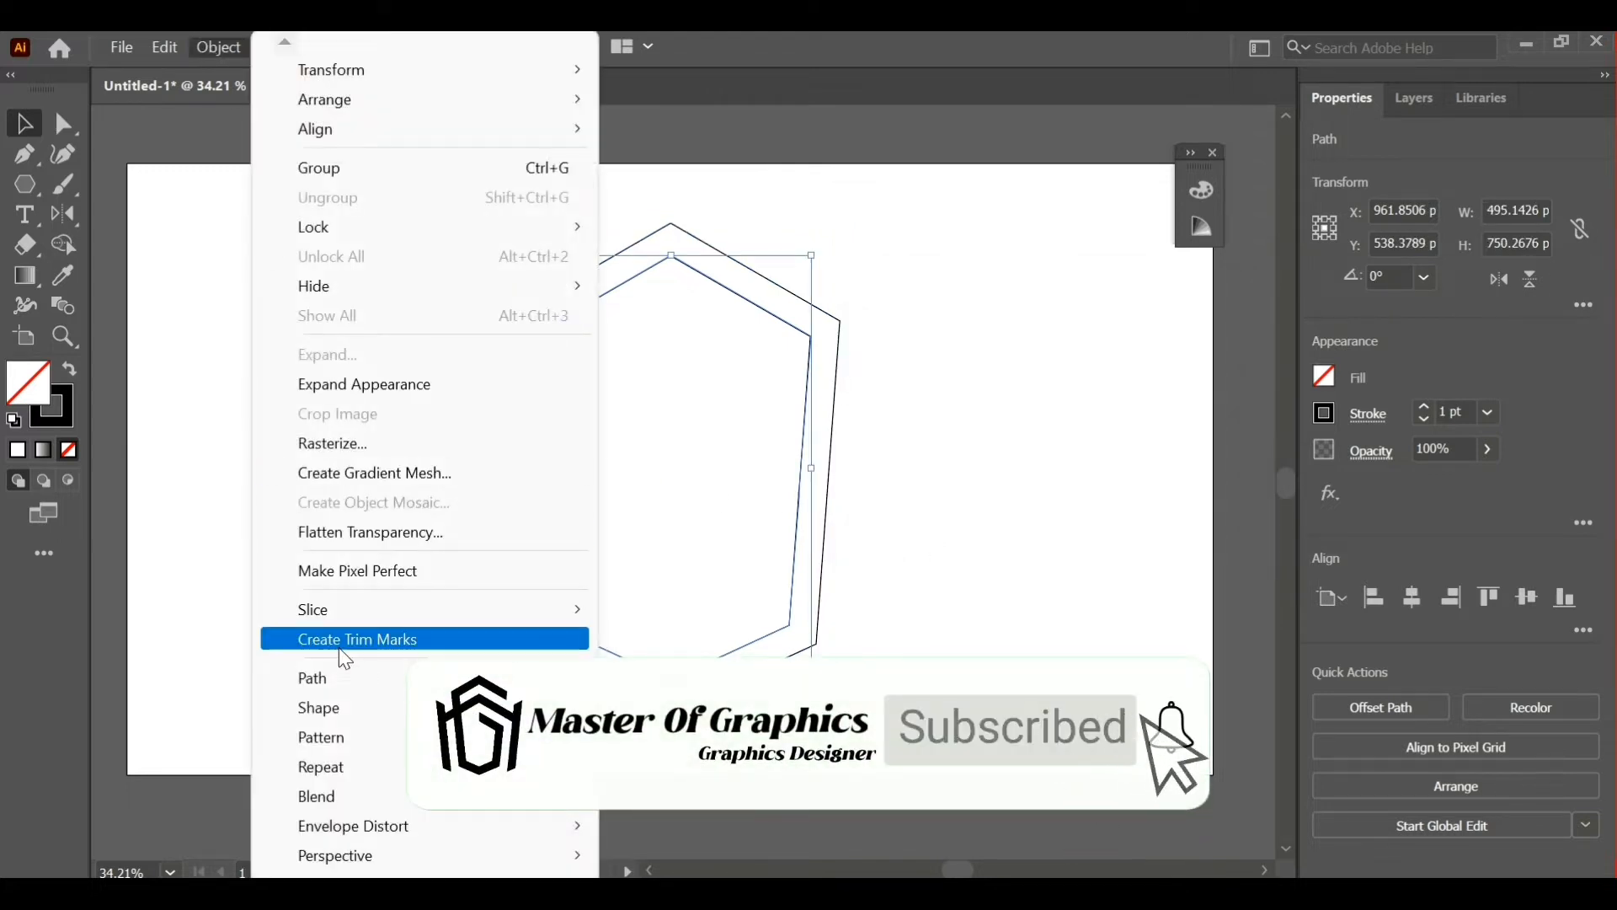
mouse_move(320, 676)
left_click(708, 444)
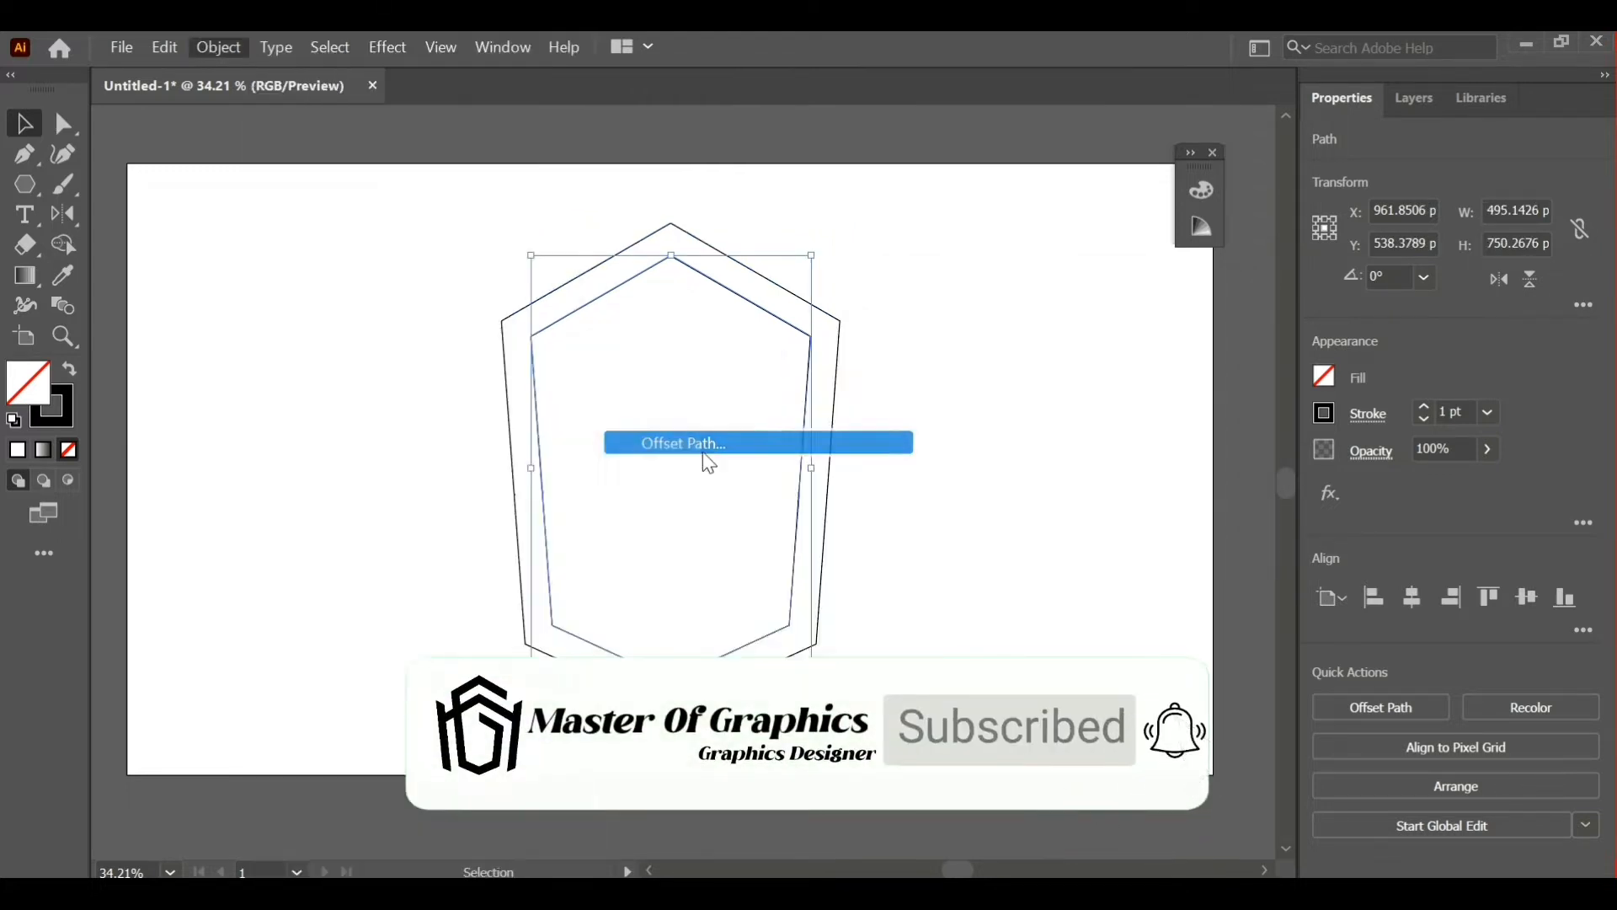
left_click(1051, 497)
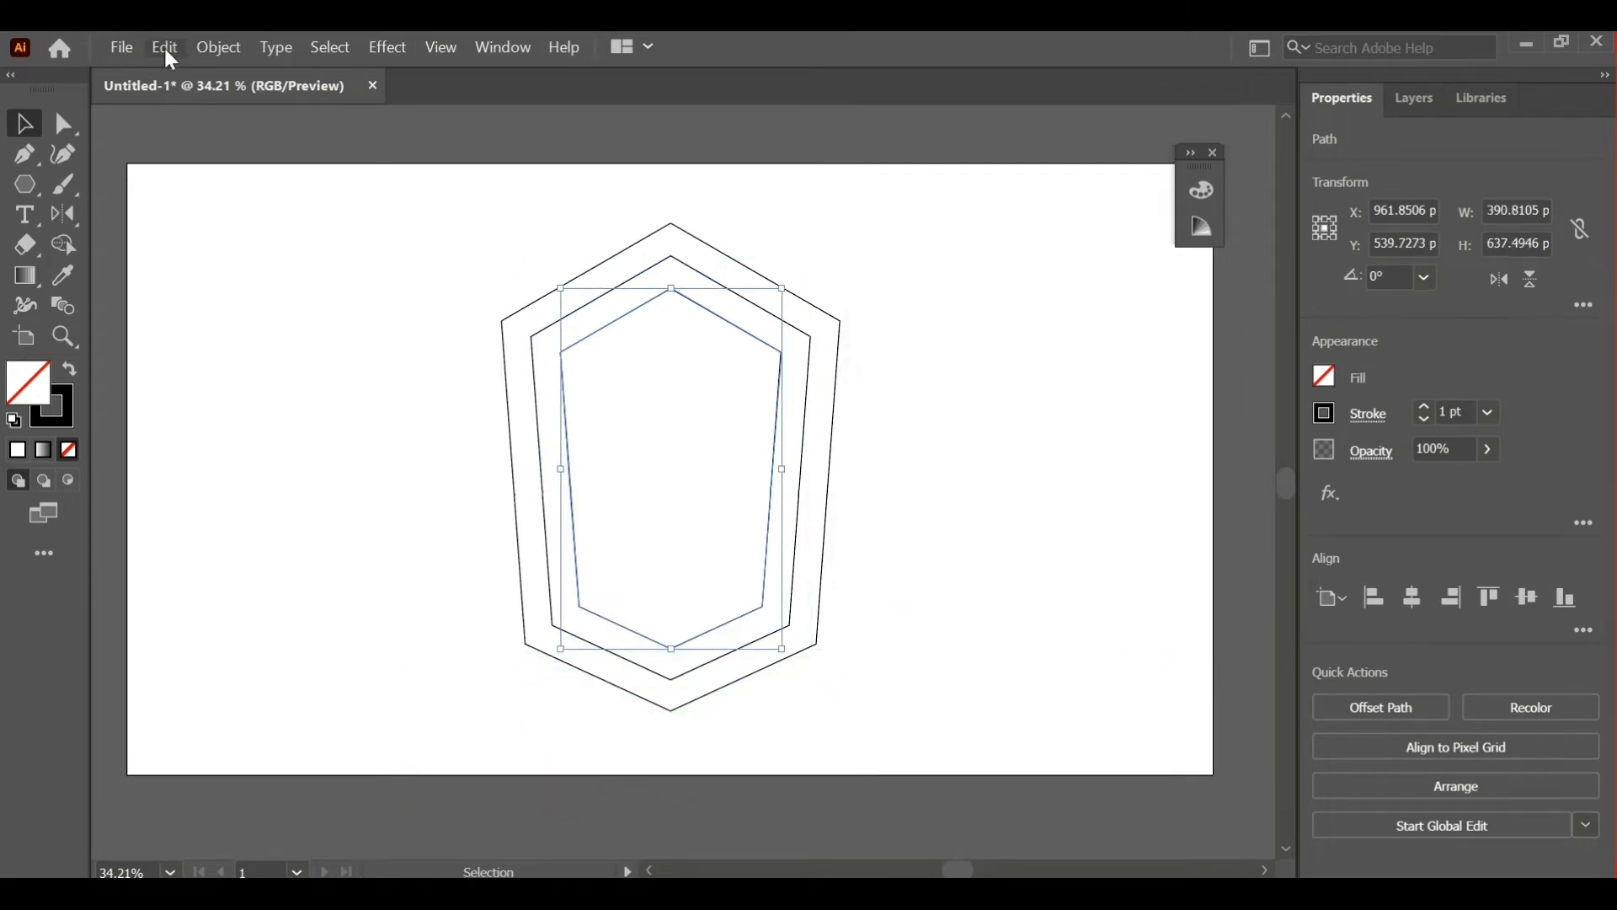
- Offset the third outline by -50 px with Round joins to add a fourth nested outline
left_click(219, 47)
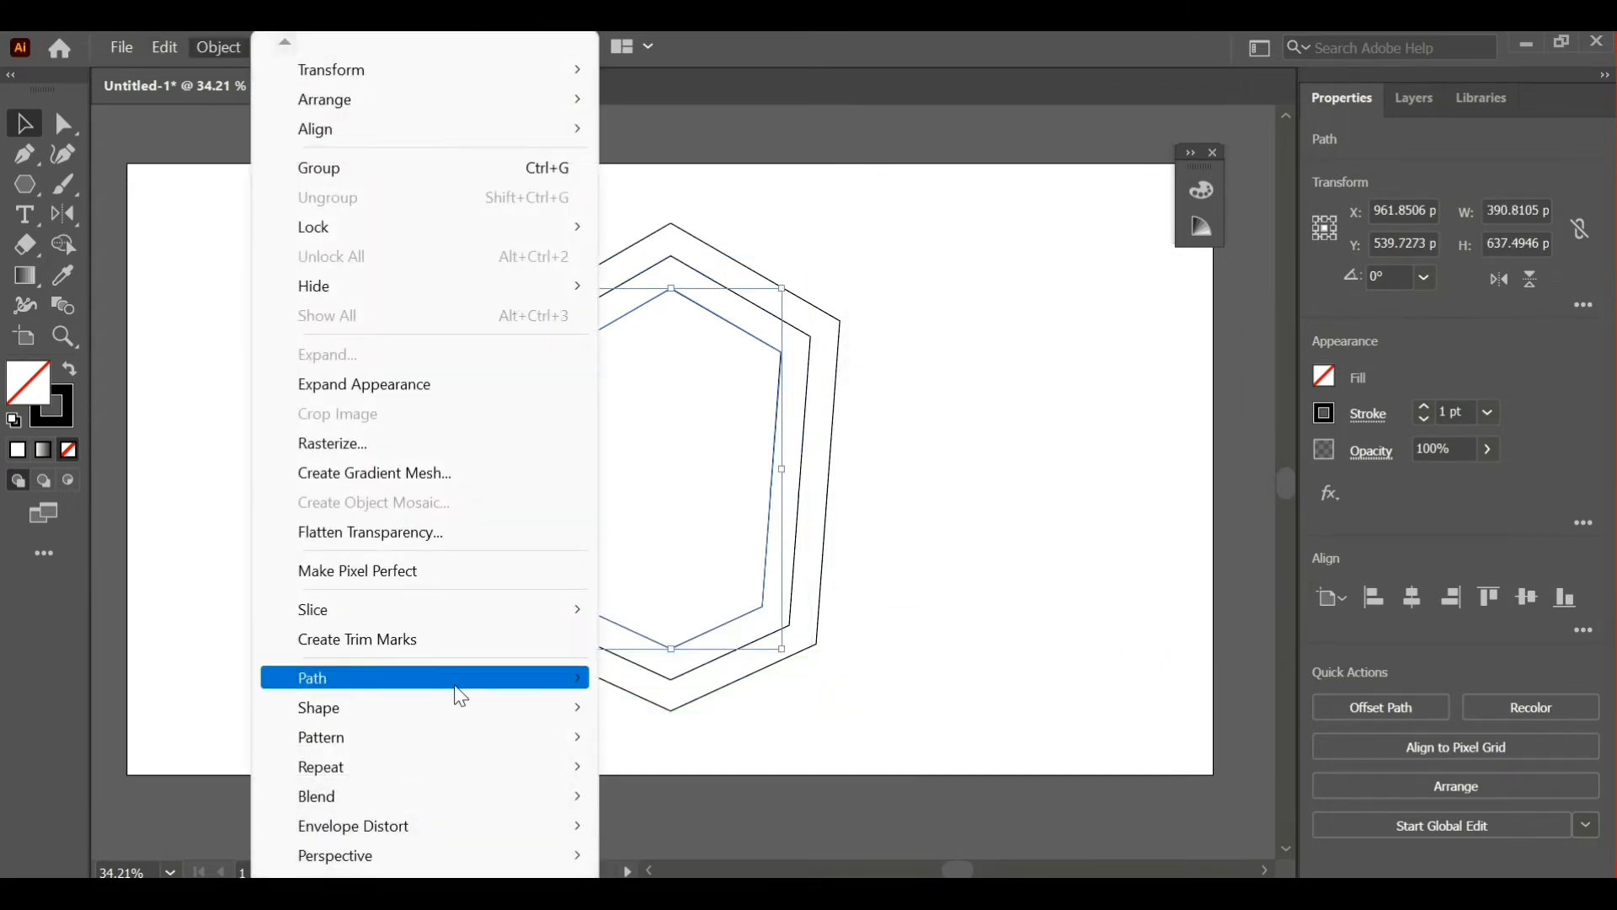
mouse_move(460, 698)
left_click(708, 444)
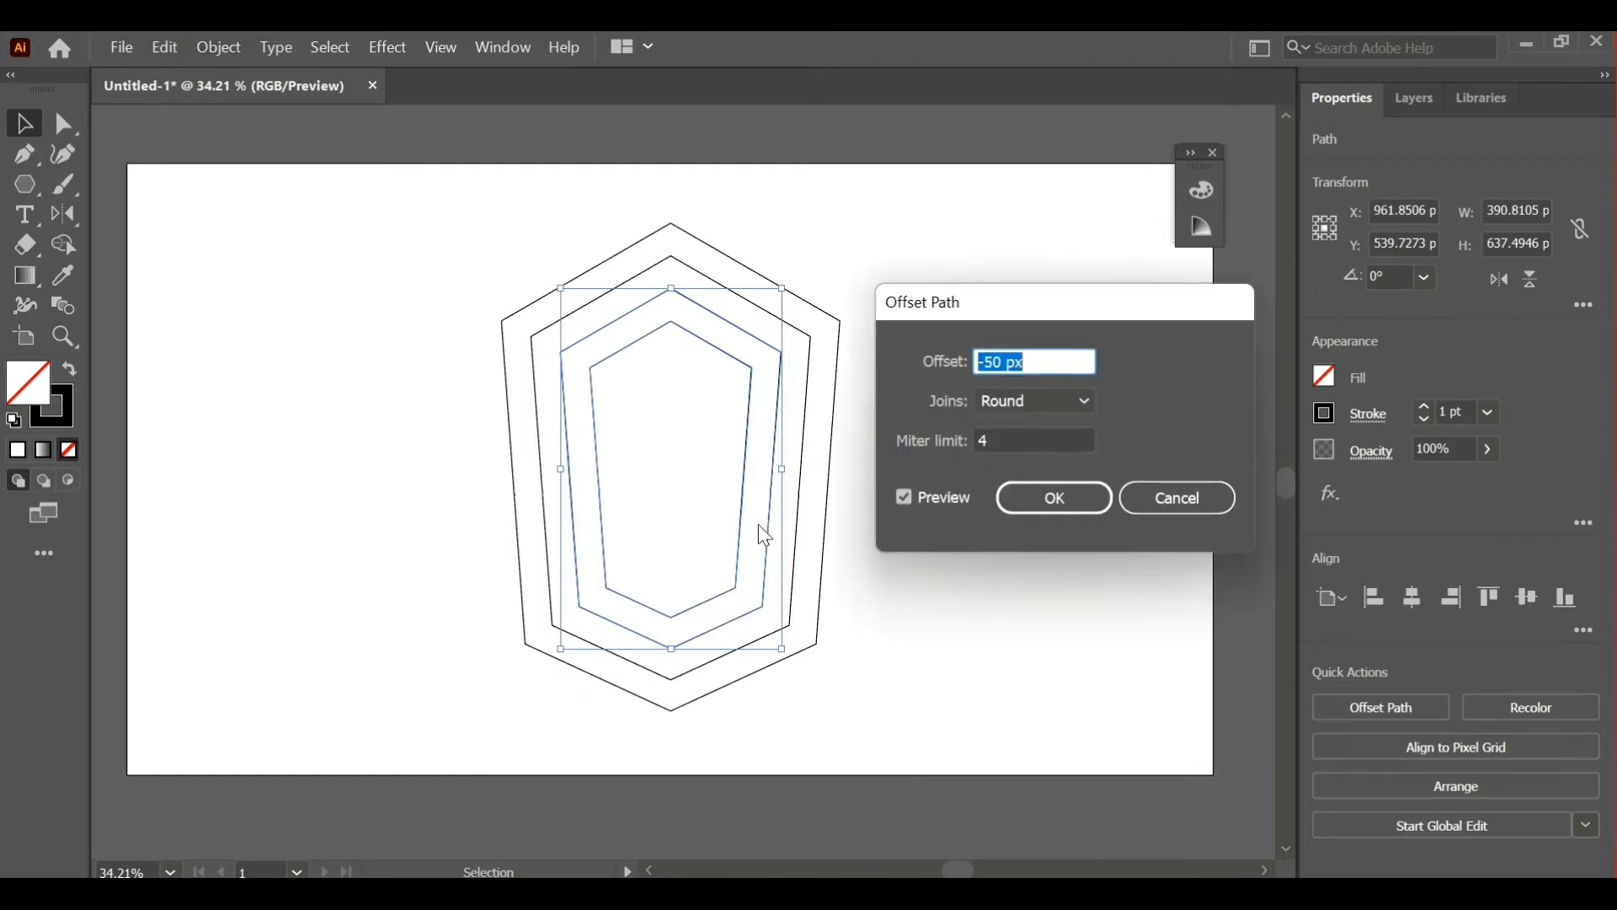
left_click(1053, 497)
- Offset the fourth outline inward with the same Offset Path settings to add a fifth nested outline
left_click(163, 47)
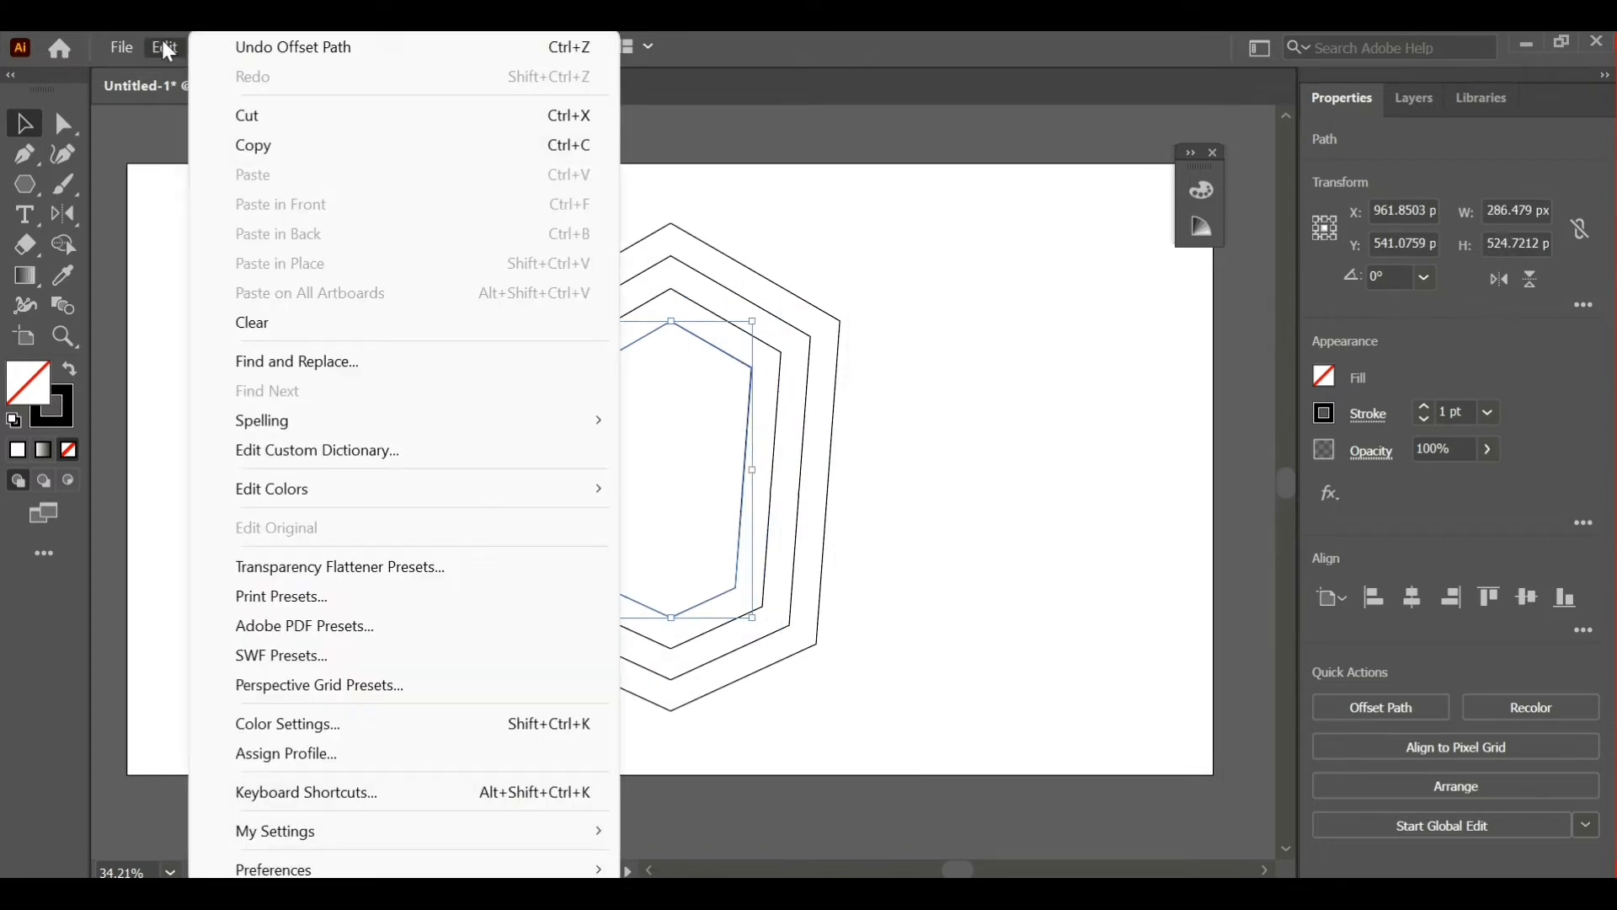
left_click(165, 48)
left_click(215, 47)
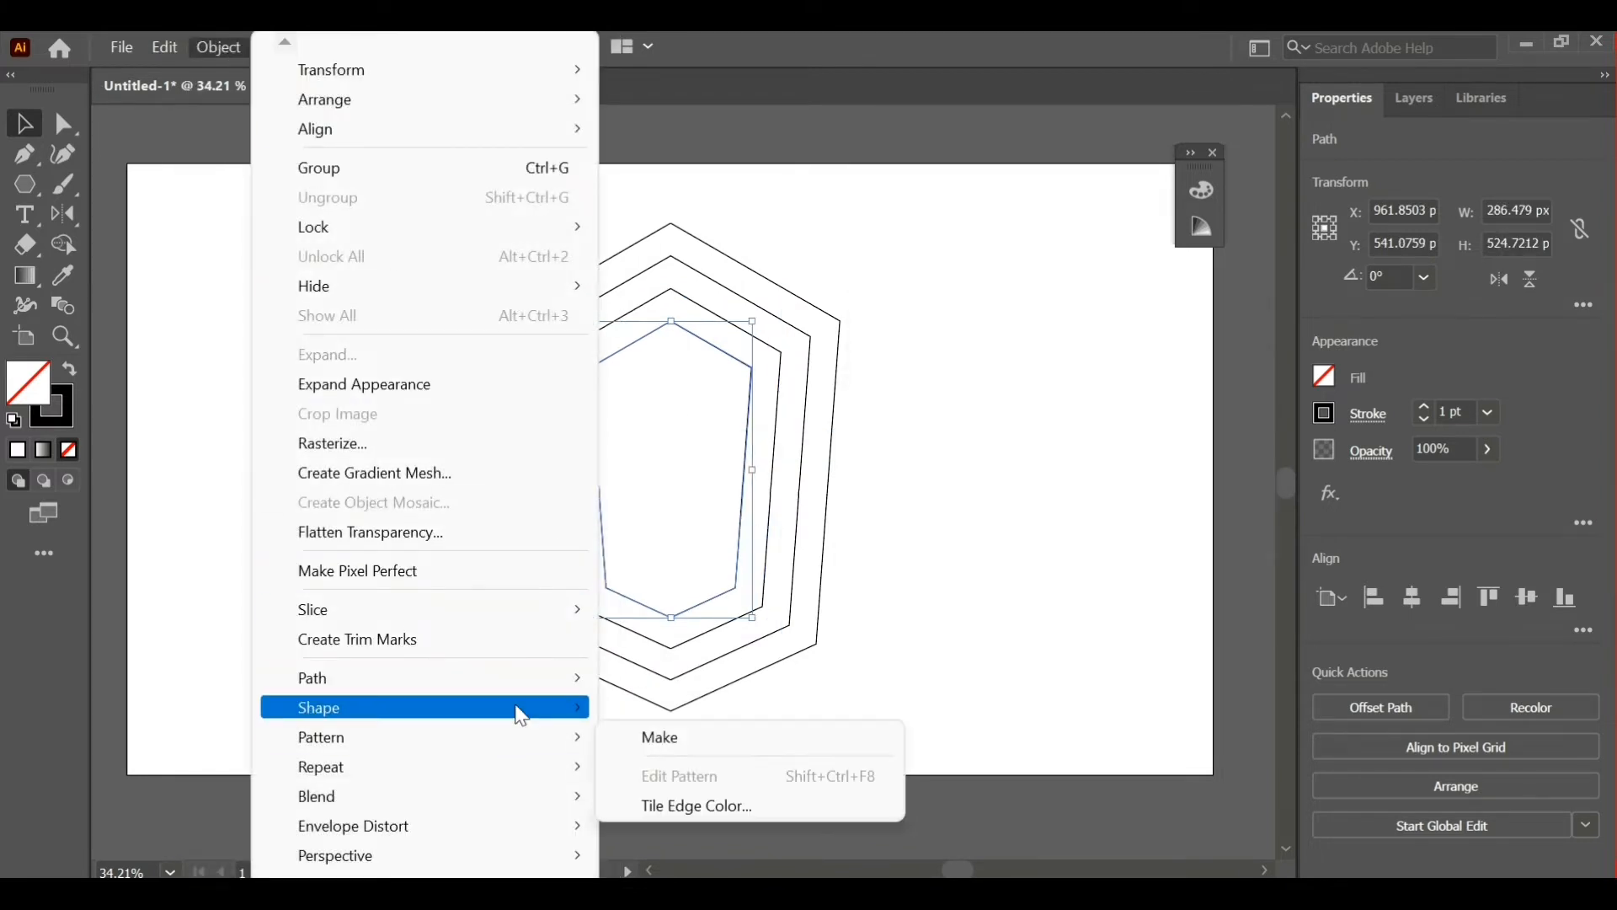
mouse_move(523, 679)
left_click(718, 448)
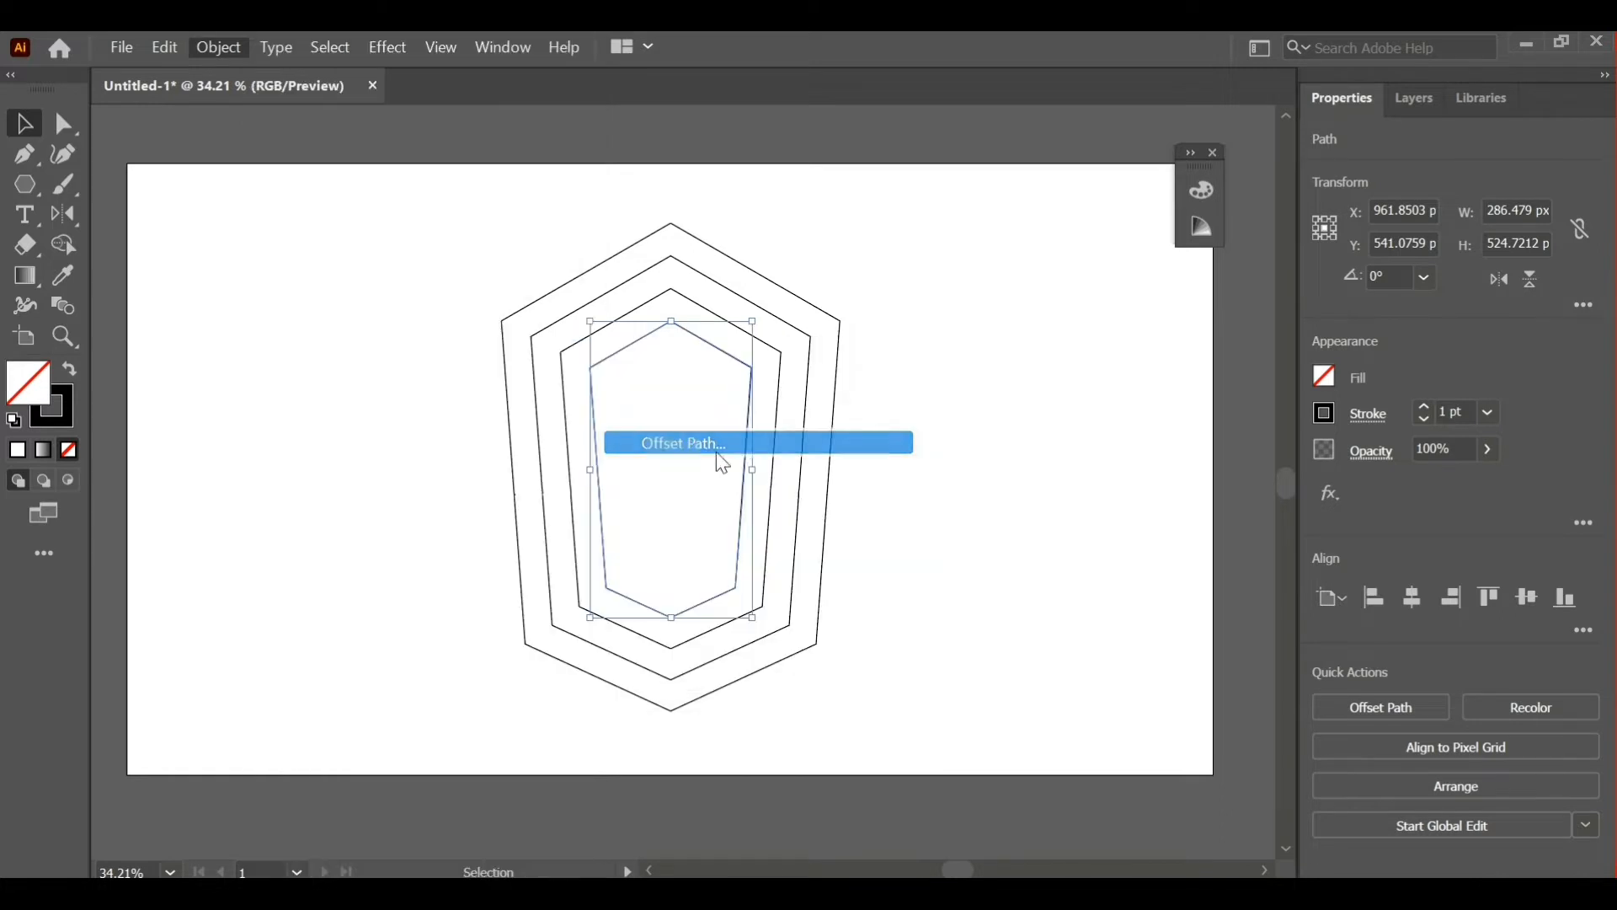
left_click(1075, 499)
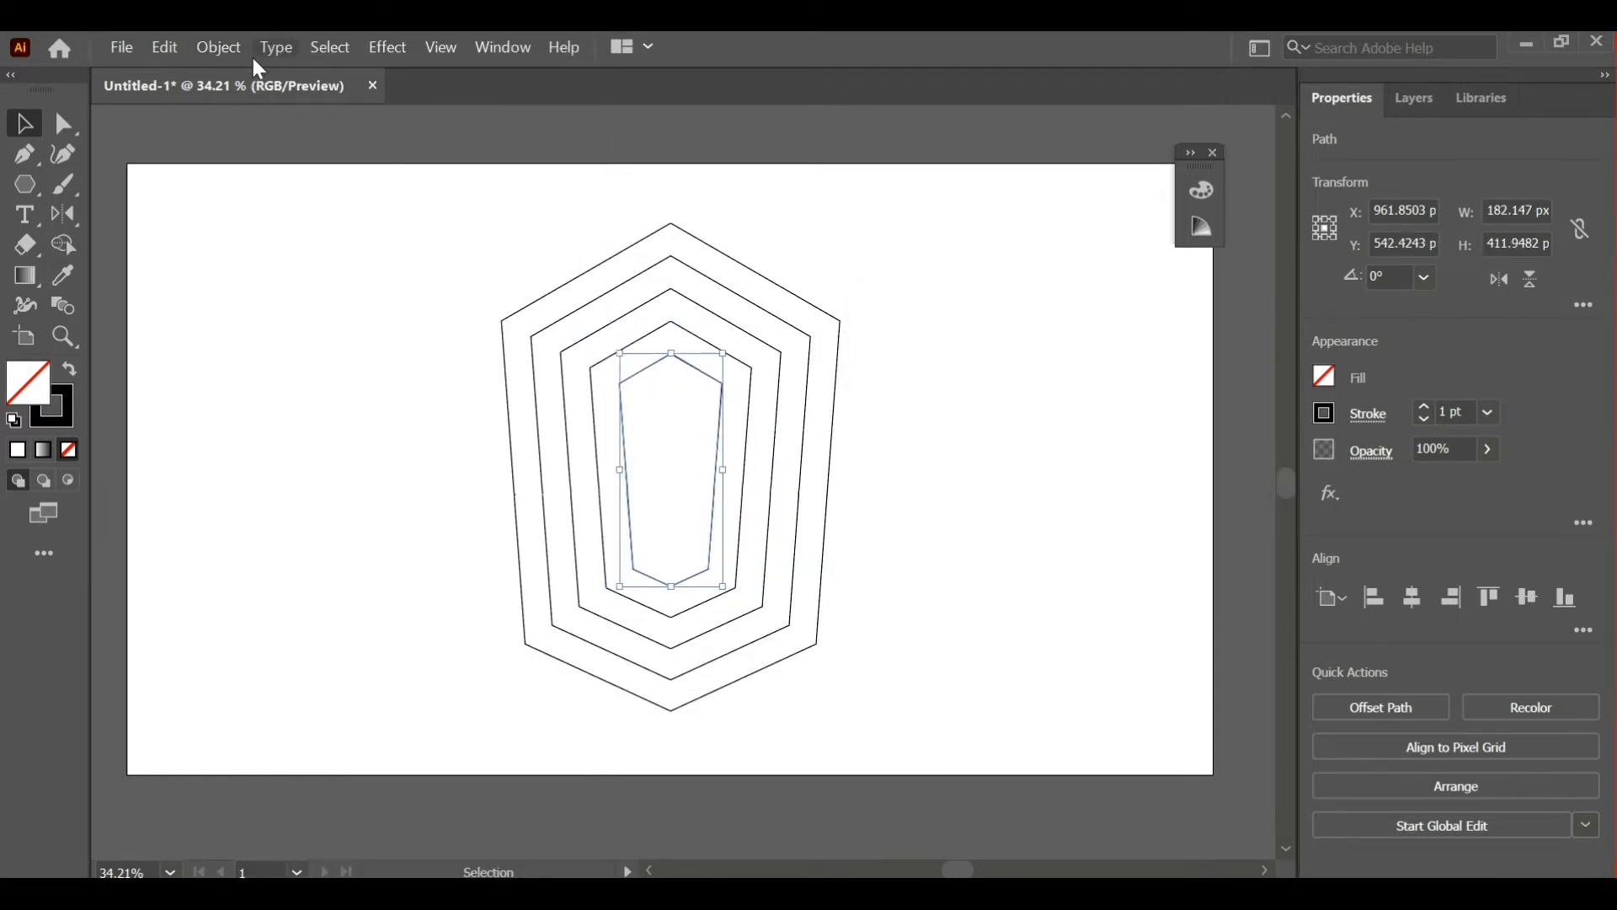
- Offset the fifth outline by -50 px with Round joins to add a sixth, innermost outline, and deselect it
left_click(221, 47)
mouse_move(401, 698)
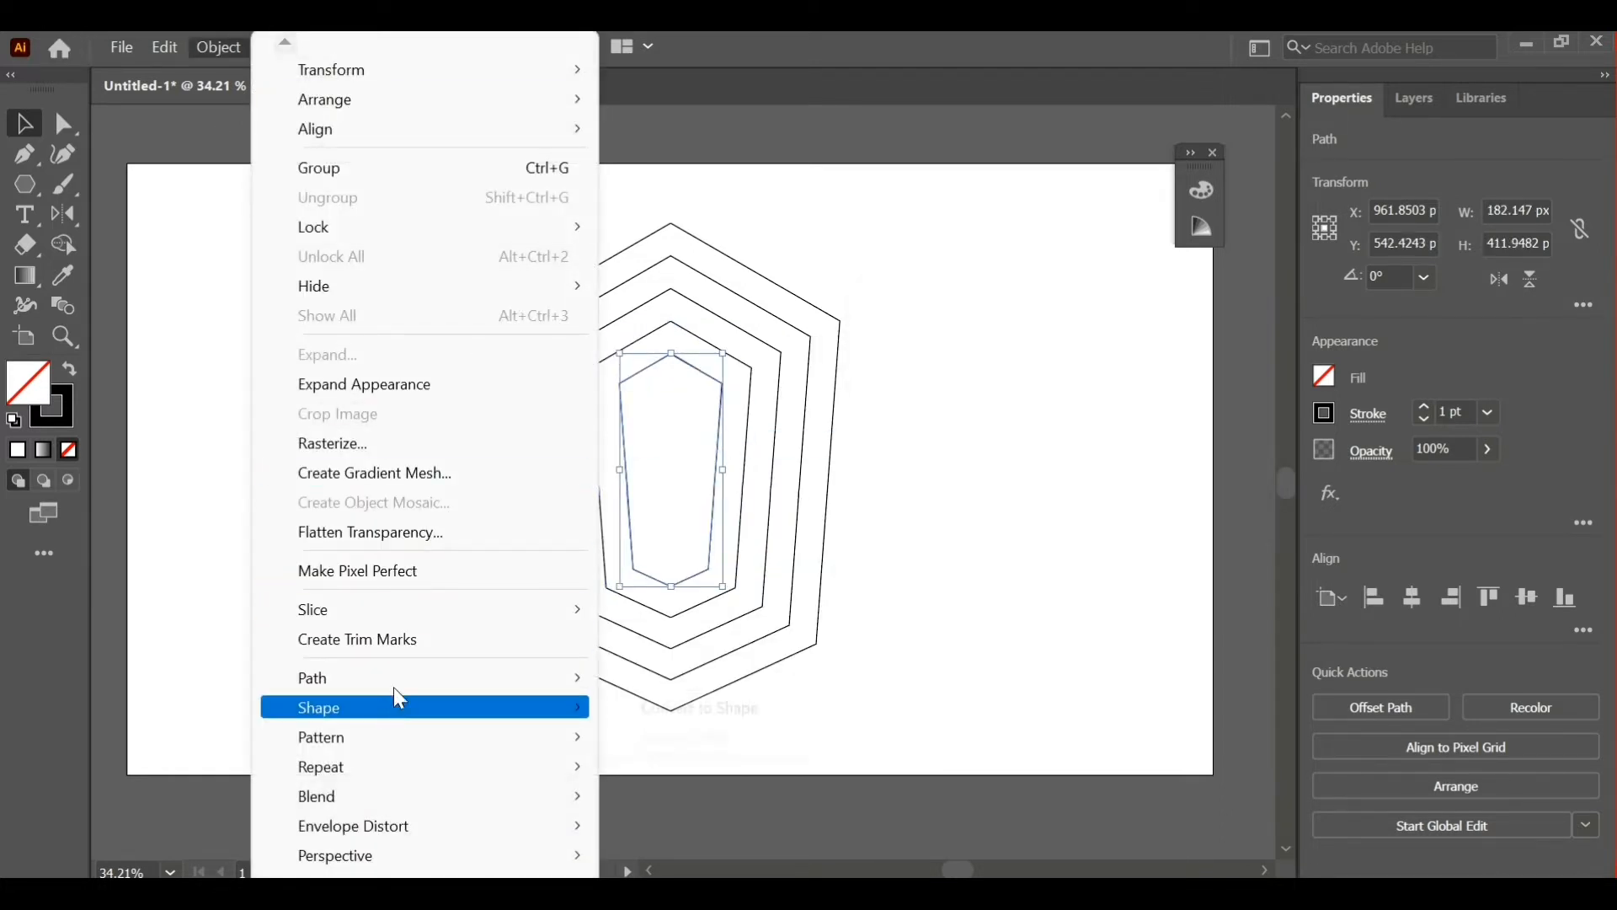
left_click(714, 446)
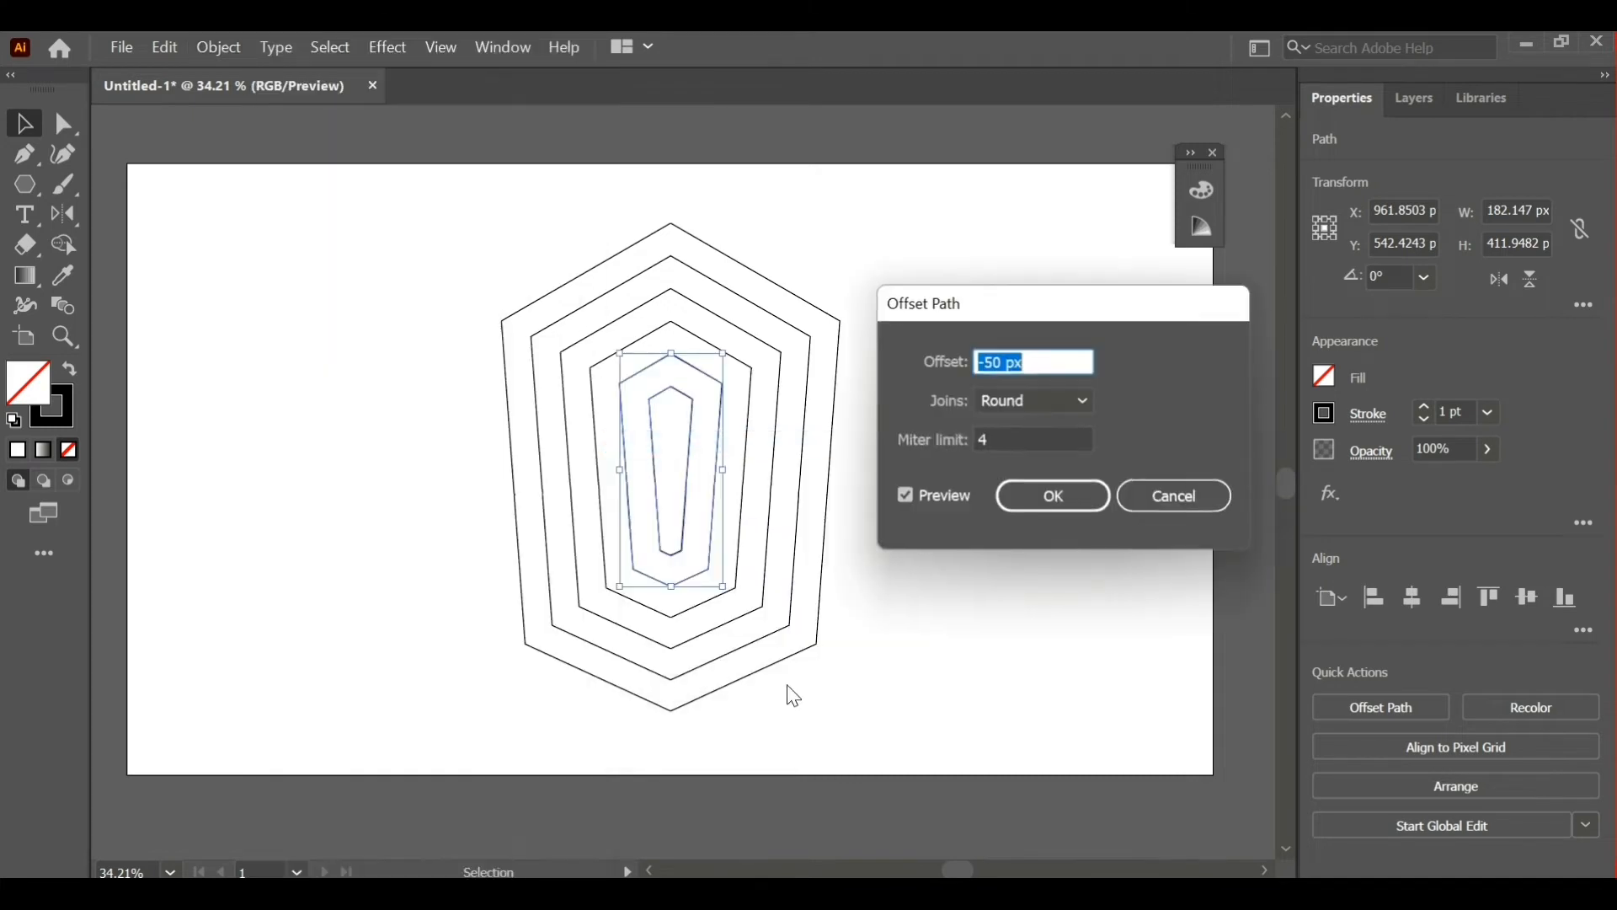
left_click(1022, 494)
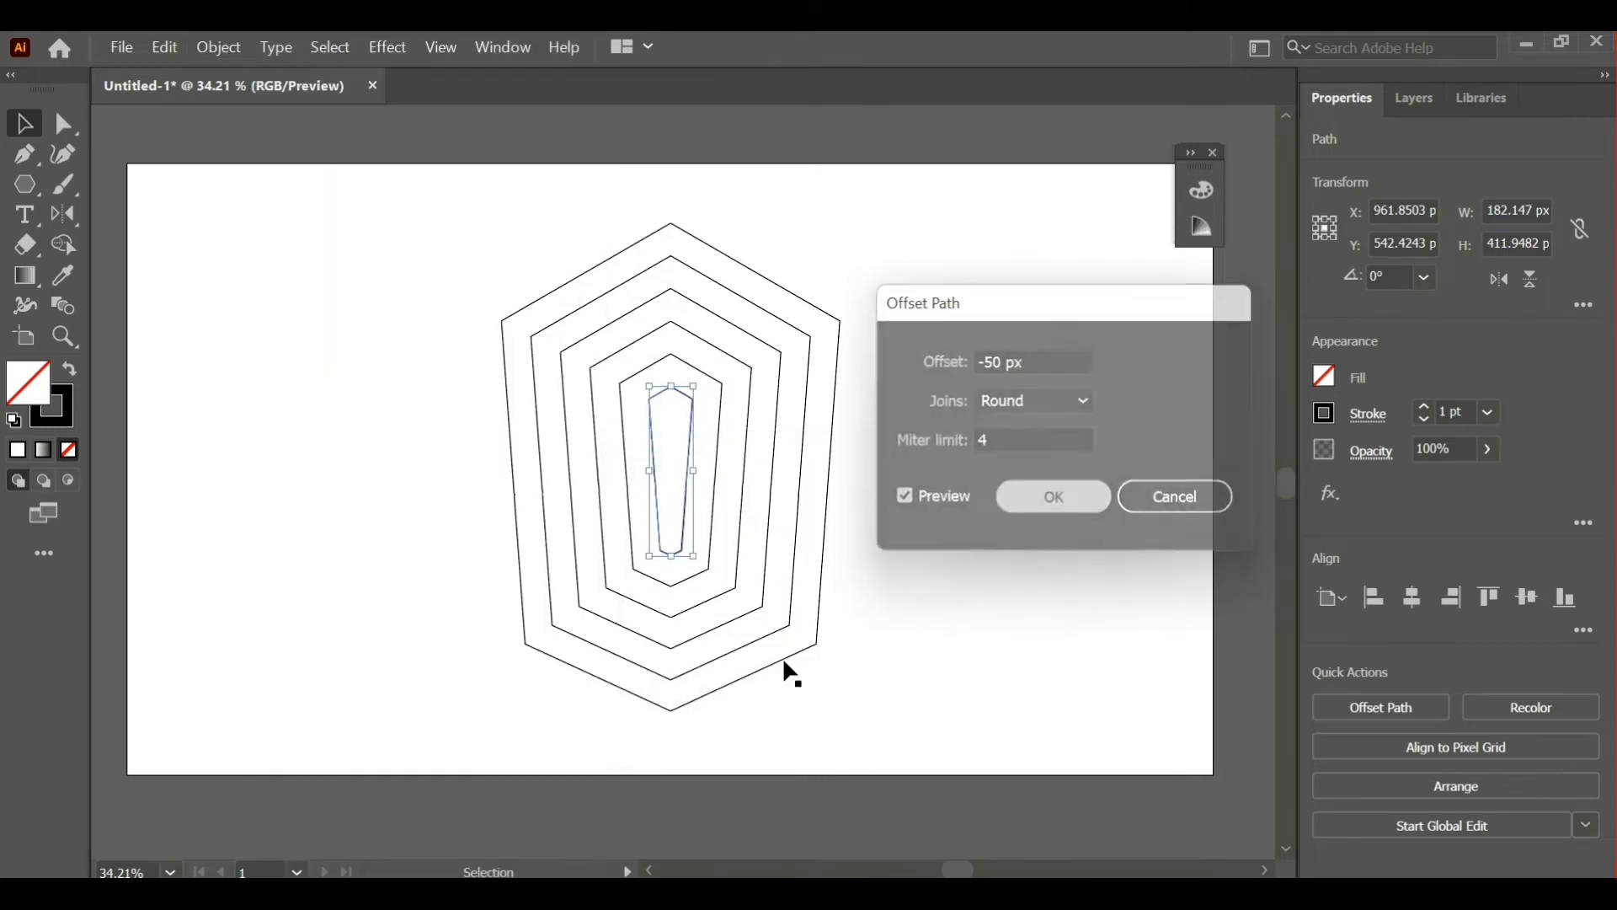
left_click(379, 339)
- Draw a closed chevron band with the Pen tool between the upper edges of the outermost and second outlines, joining their side corners
left_click(24, 159)
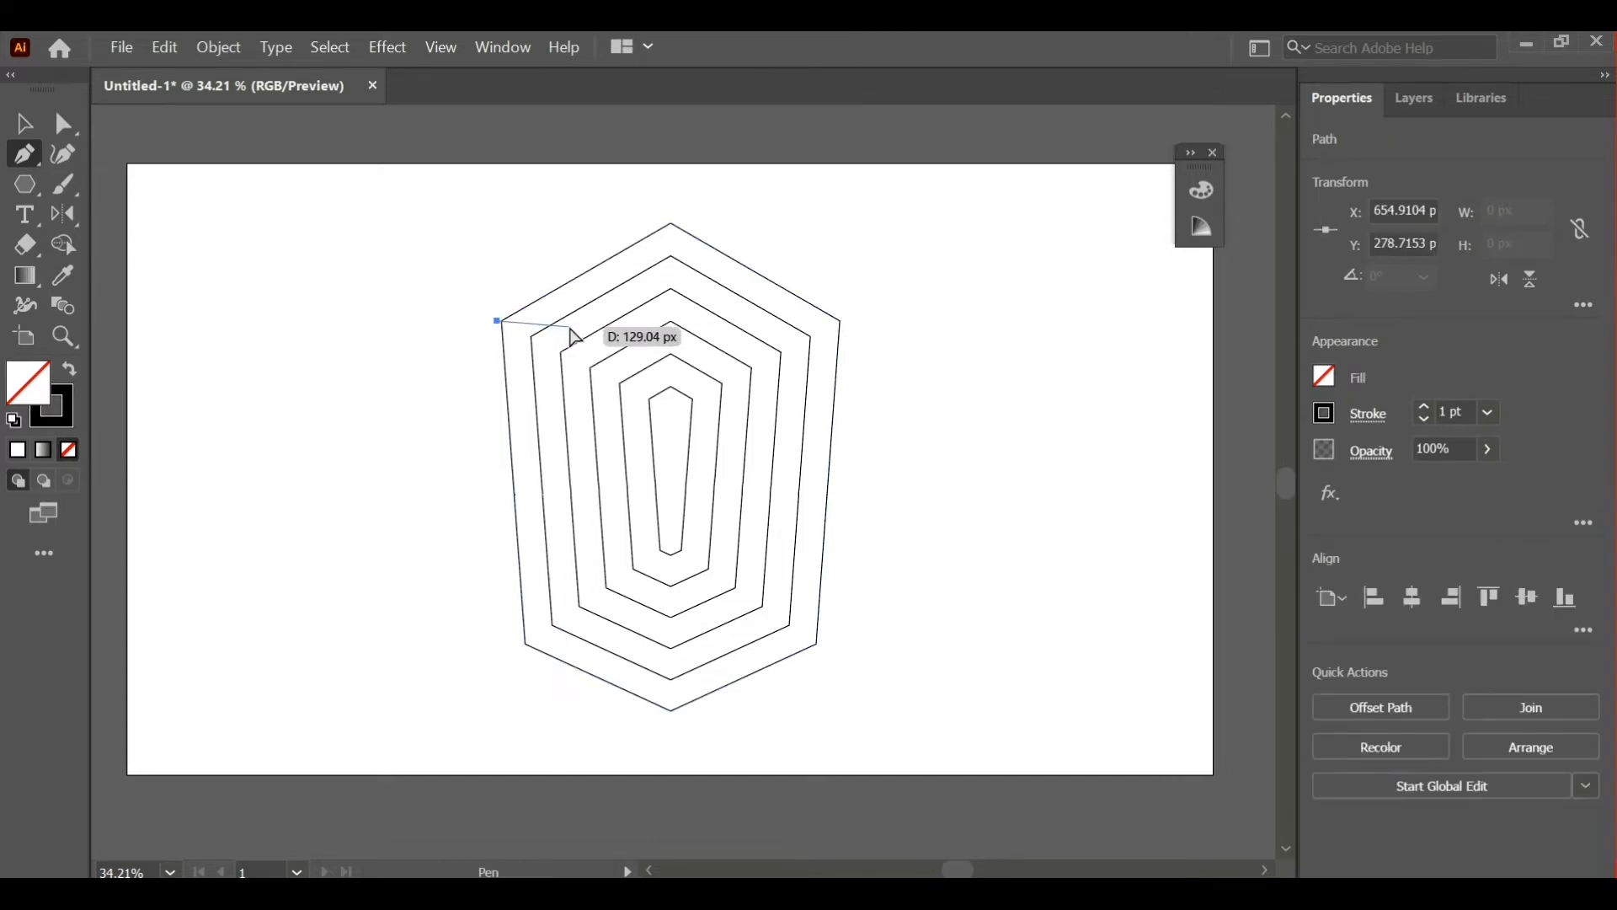
key("ctrl+z")
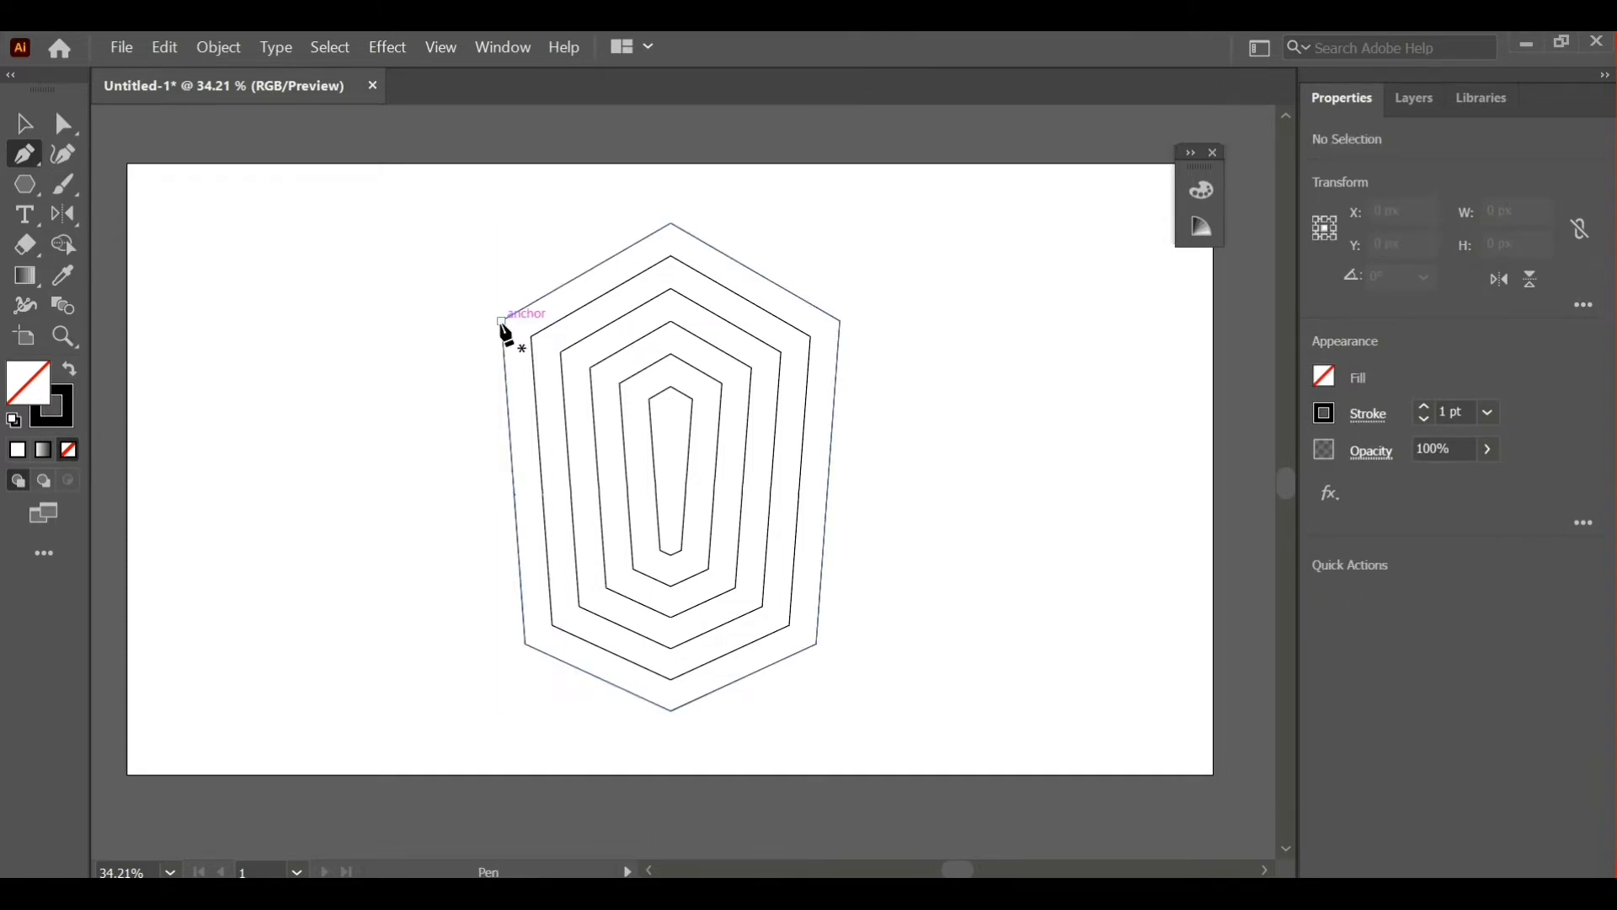
left_click(503, 323)
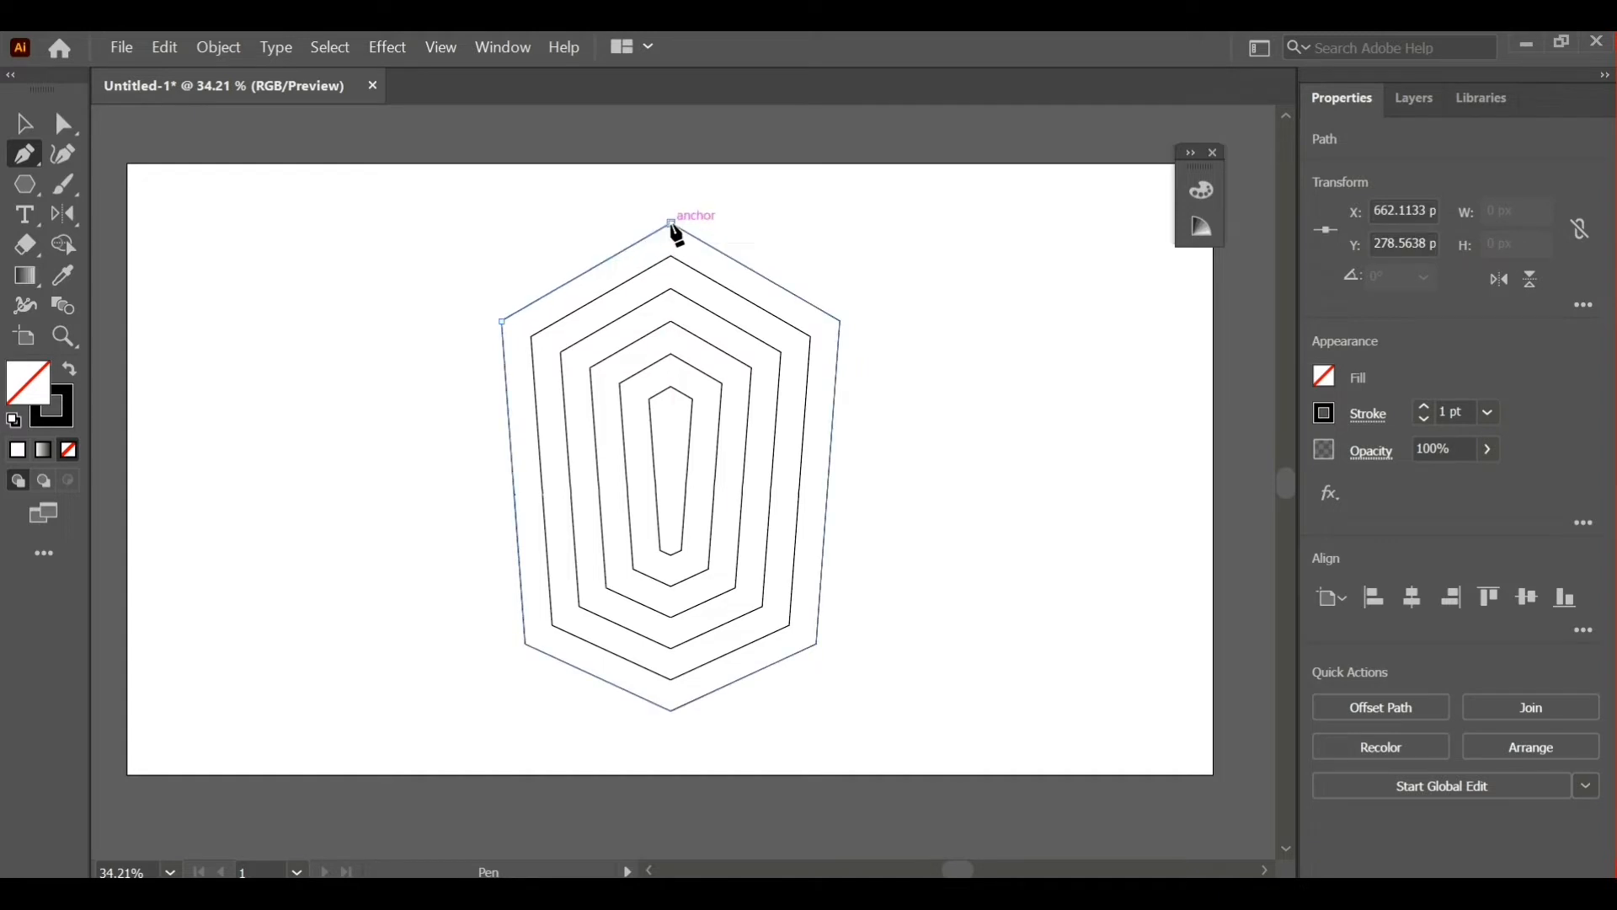
left_click(672, 224)
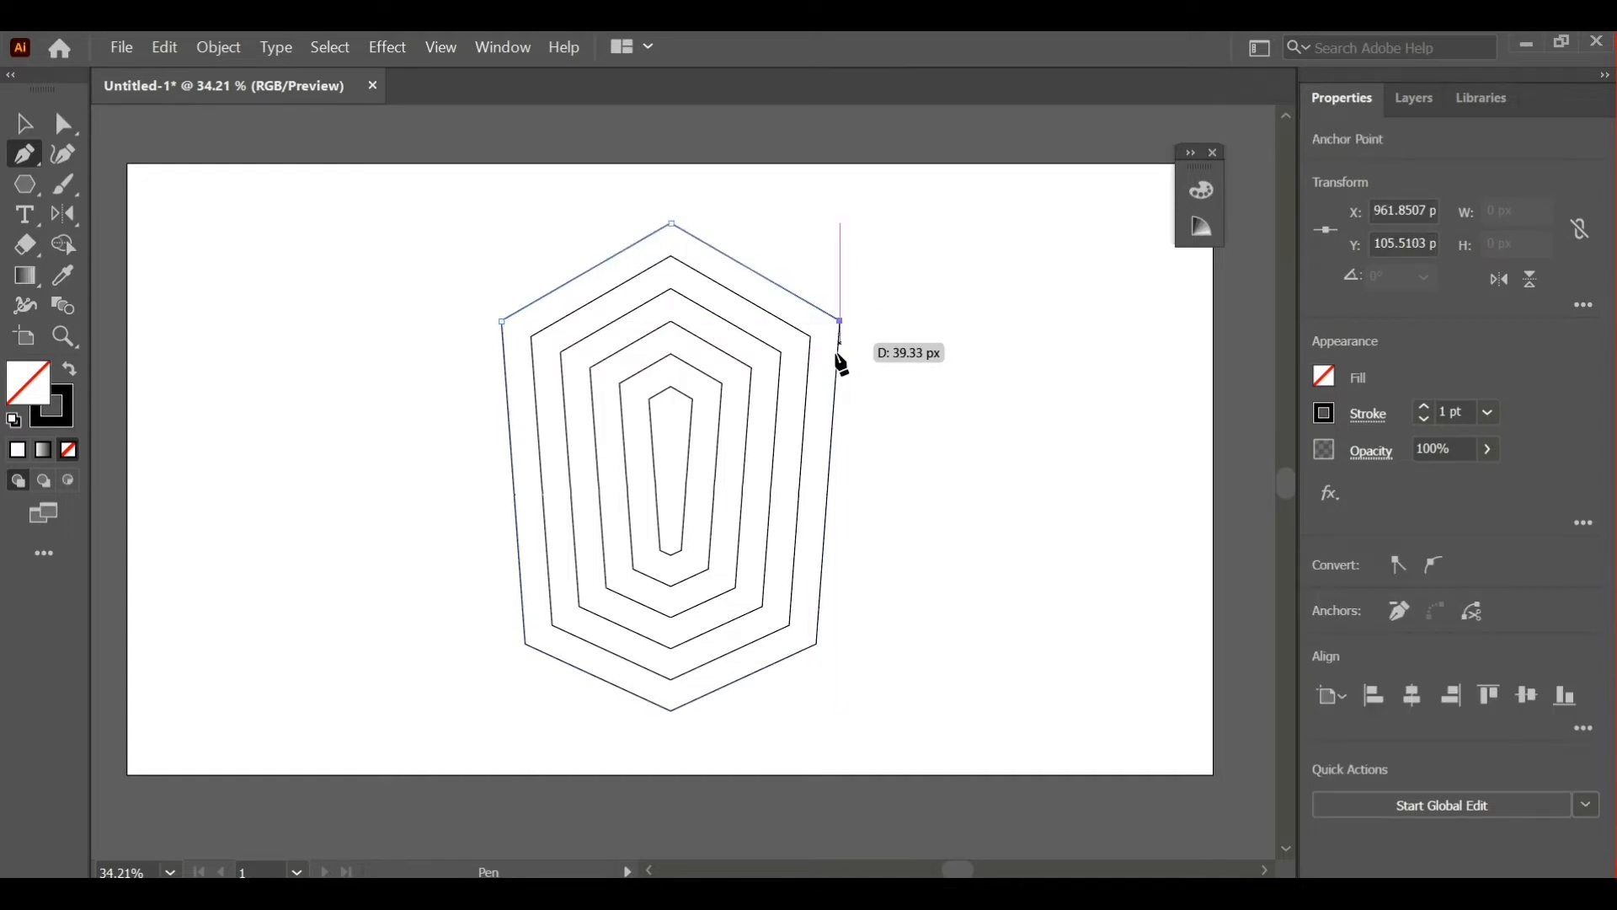
left_click(811, 336)
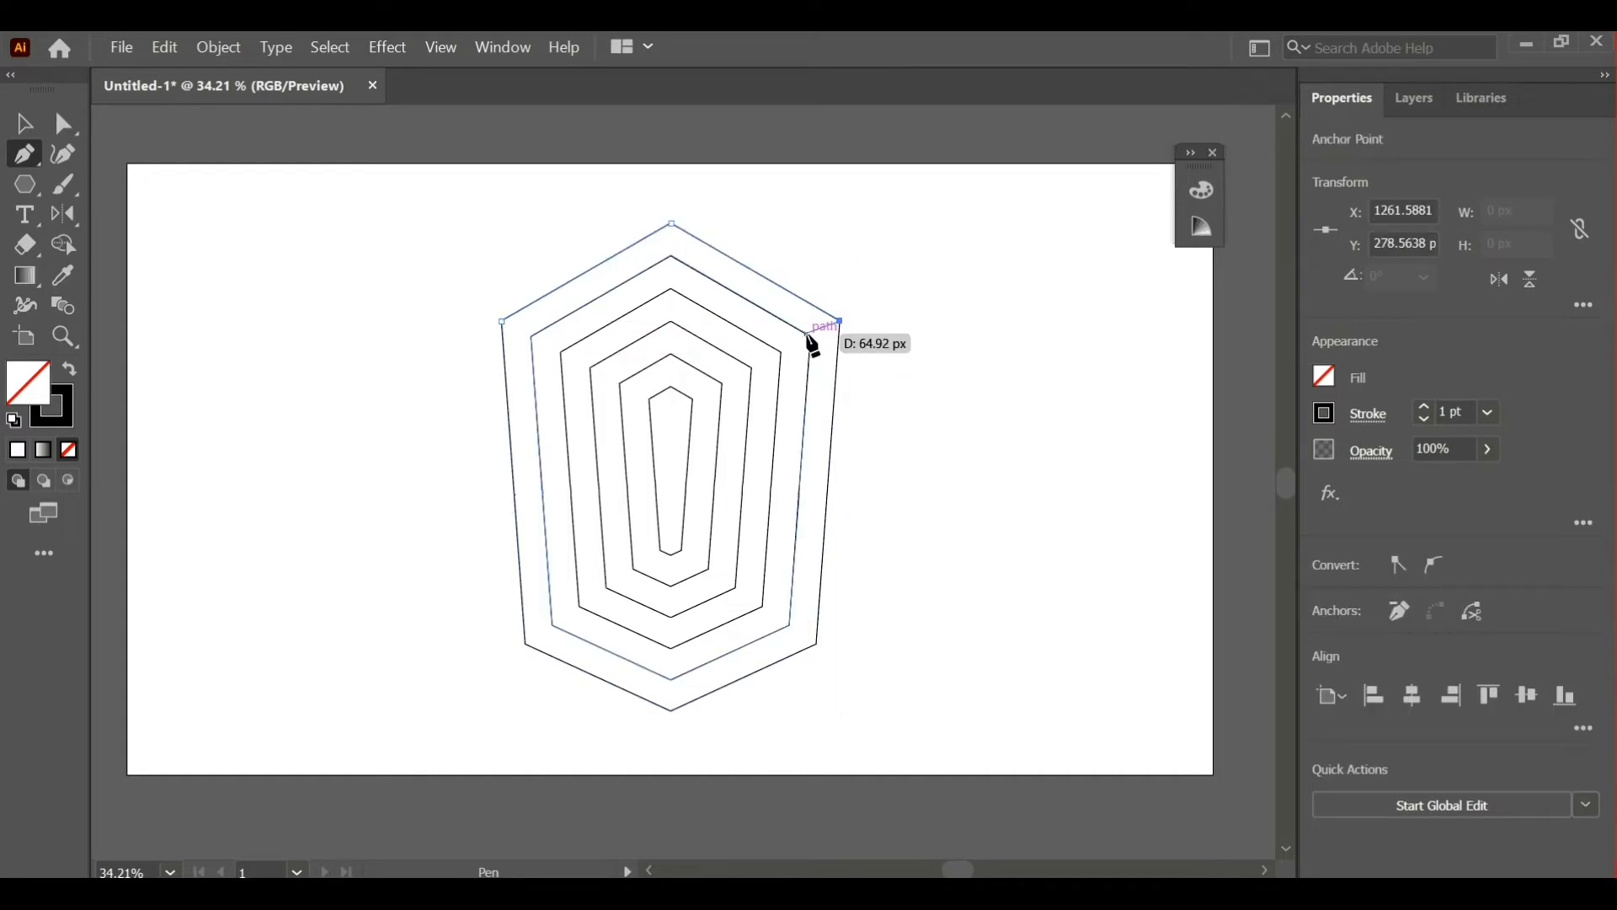
left_click(671, 255)
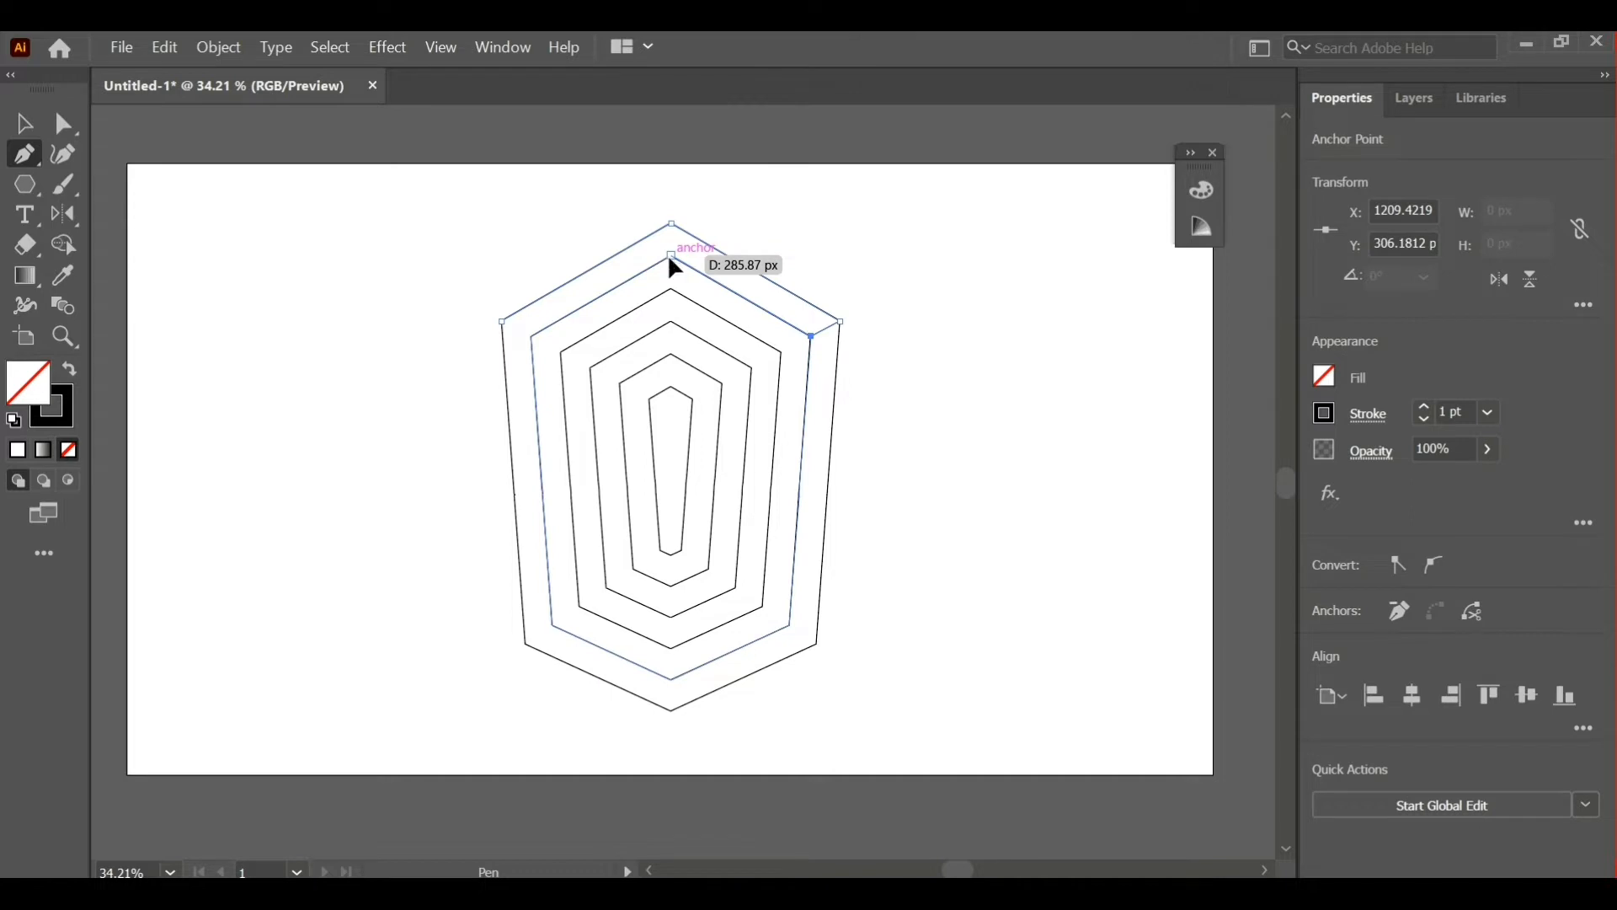
left_click(531, 336)
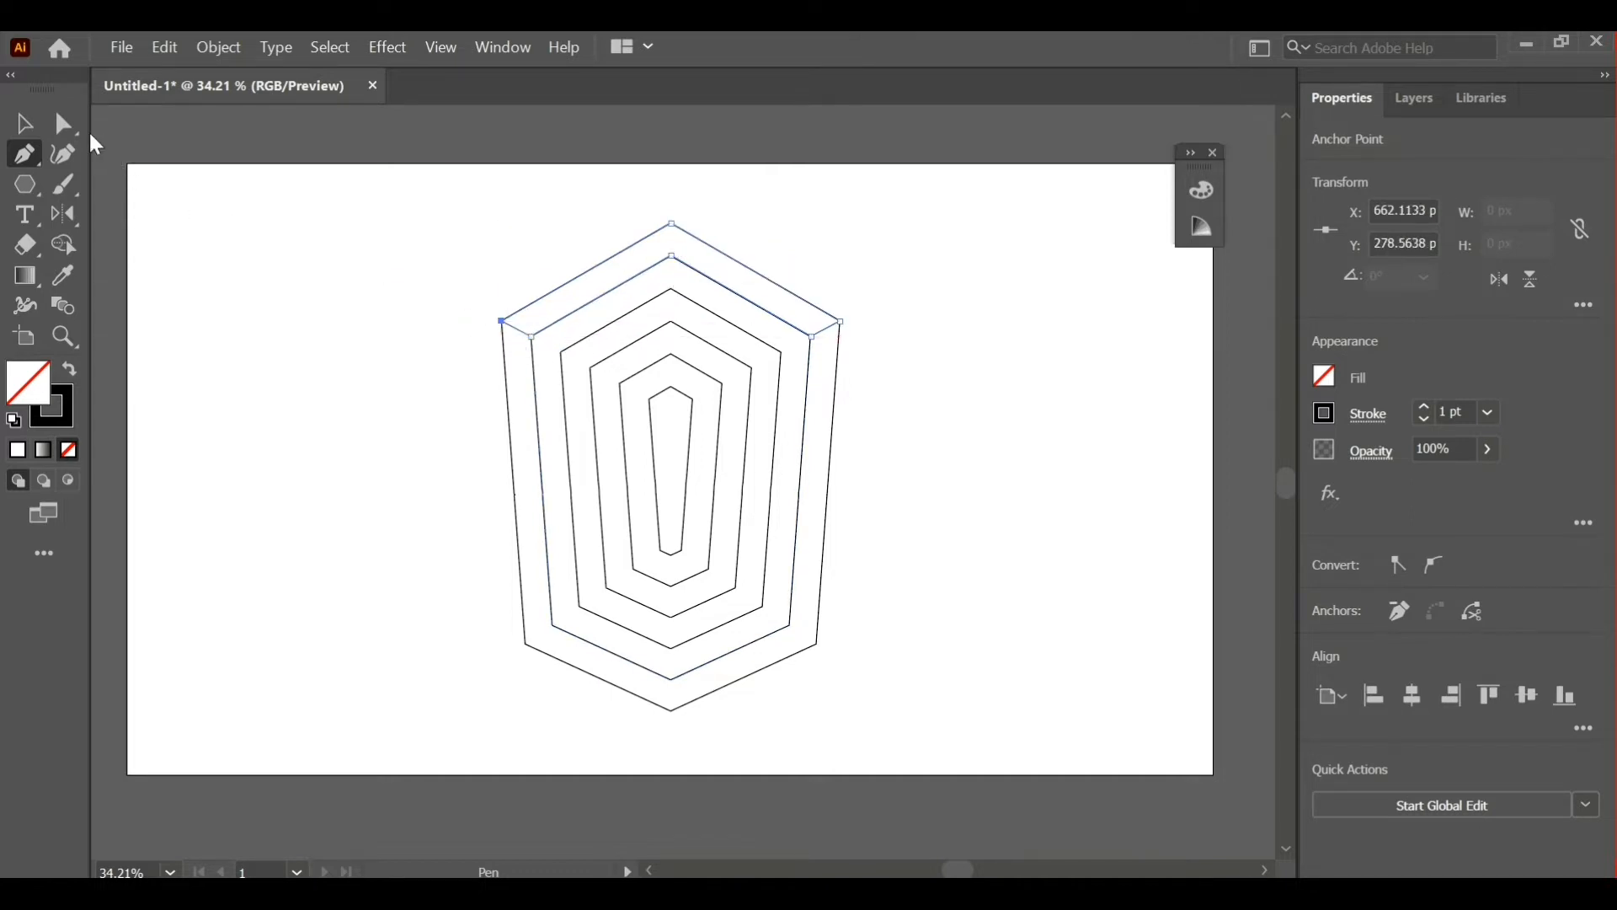
- Place three copies of the chevron band lower on the shape, stacked at even spacing, and deselect them
left_click(25, 124)
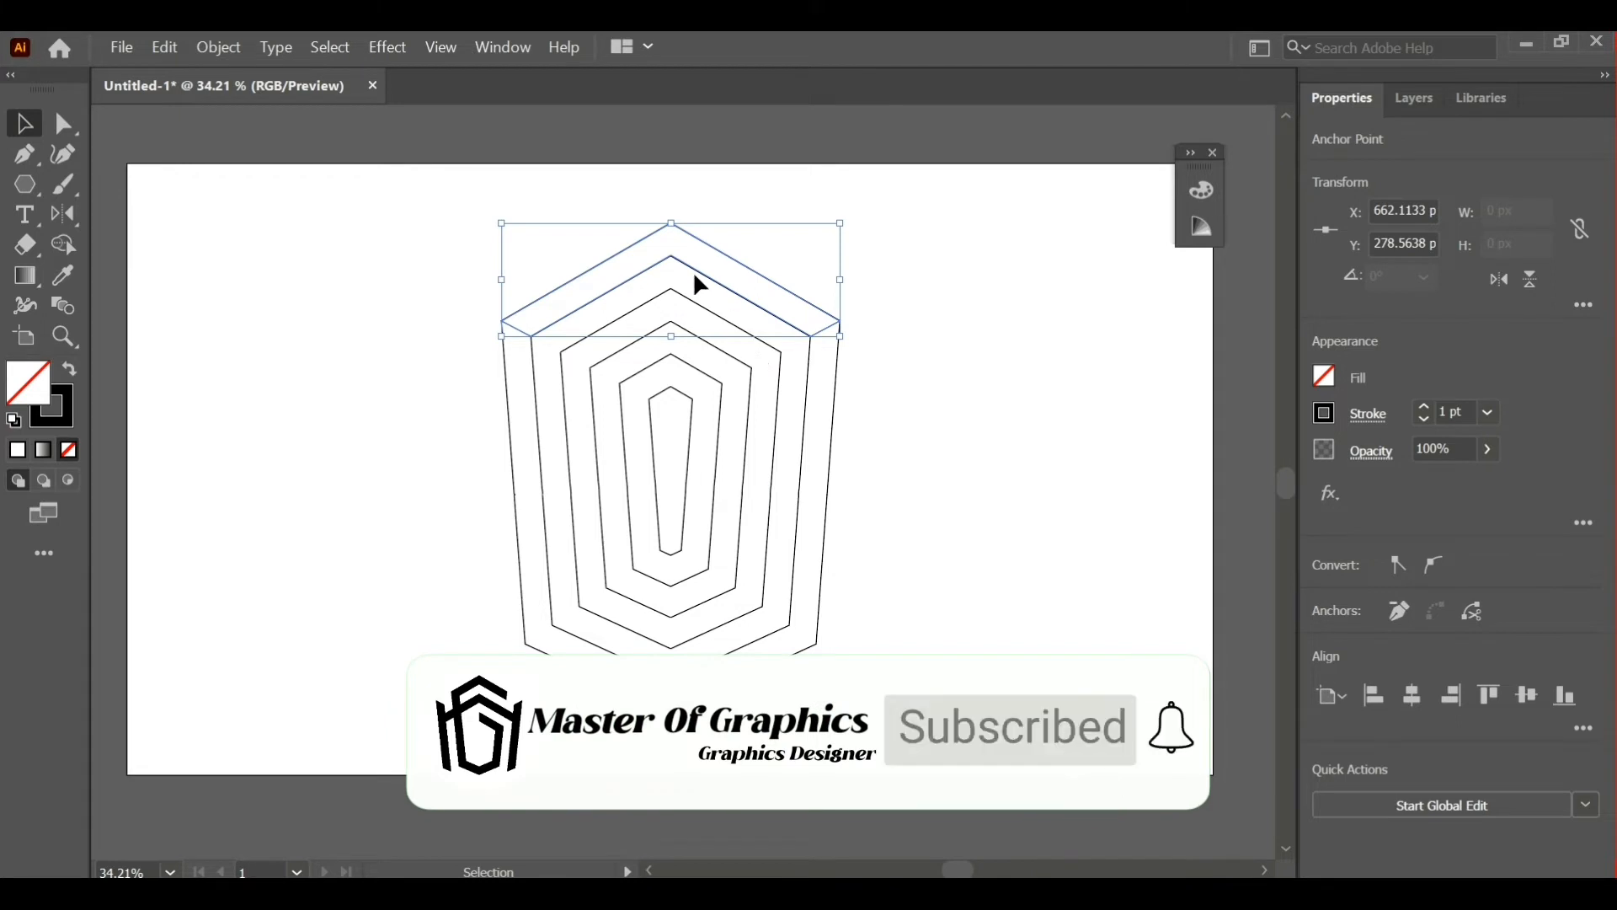
left_click_drag(698, 281, 696, 442)
left_click(237, 319)
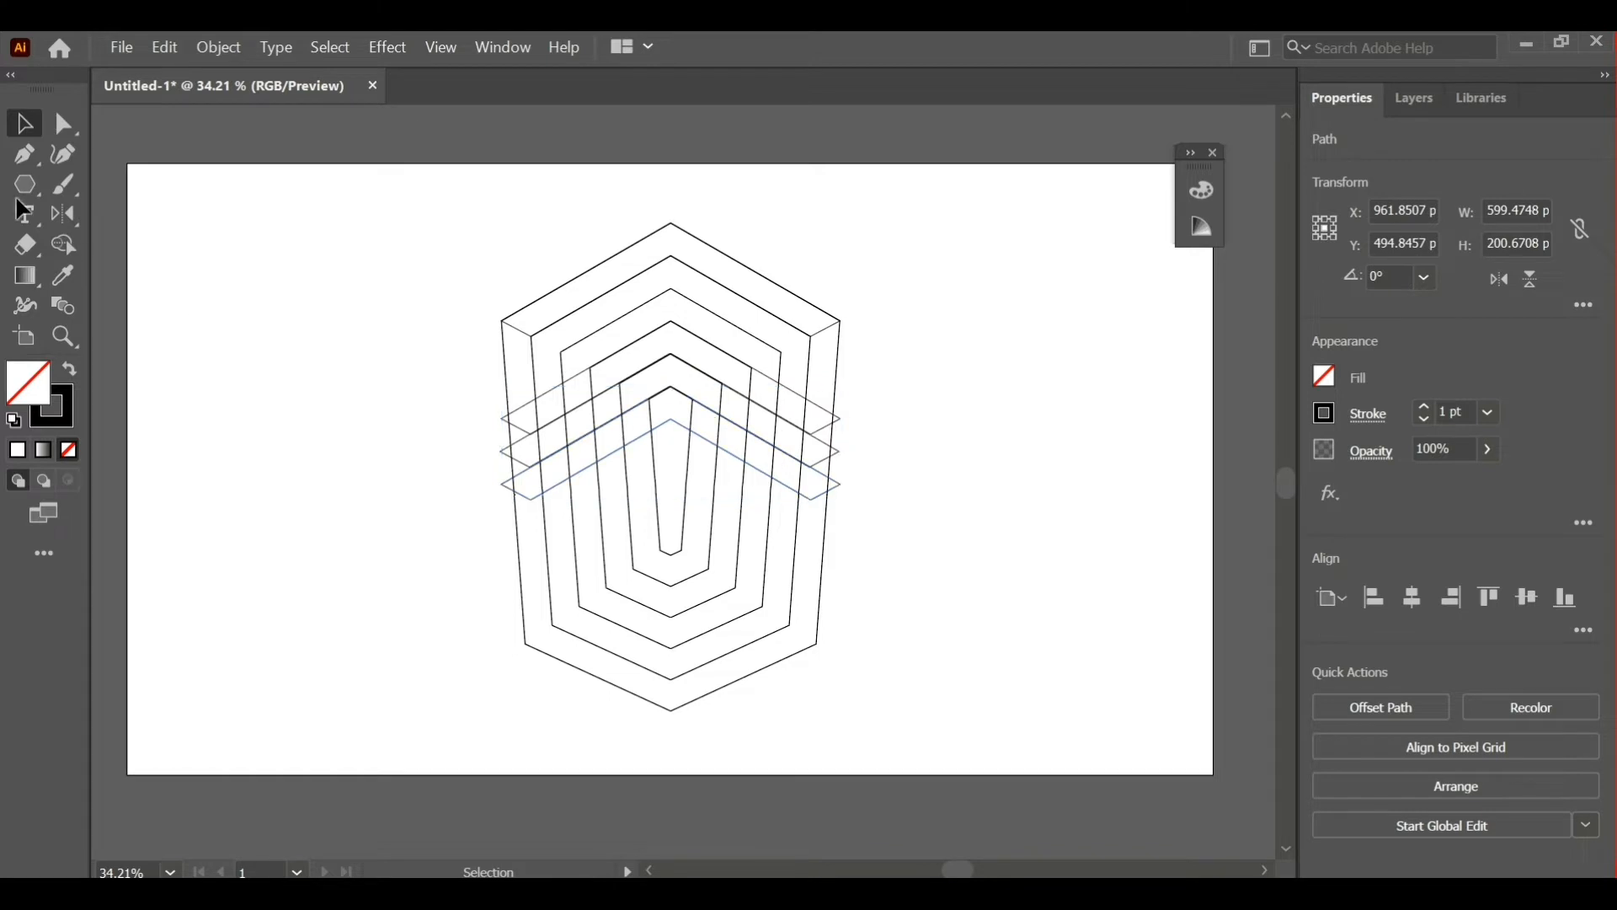
- Draw a line along the third outline's left side and place copies extending the left sides of the third, fourth and fifth outlines upward
left_click(25, 155)
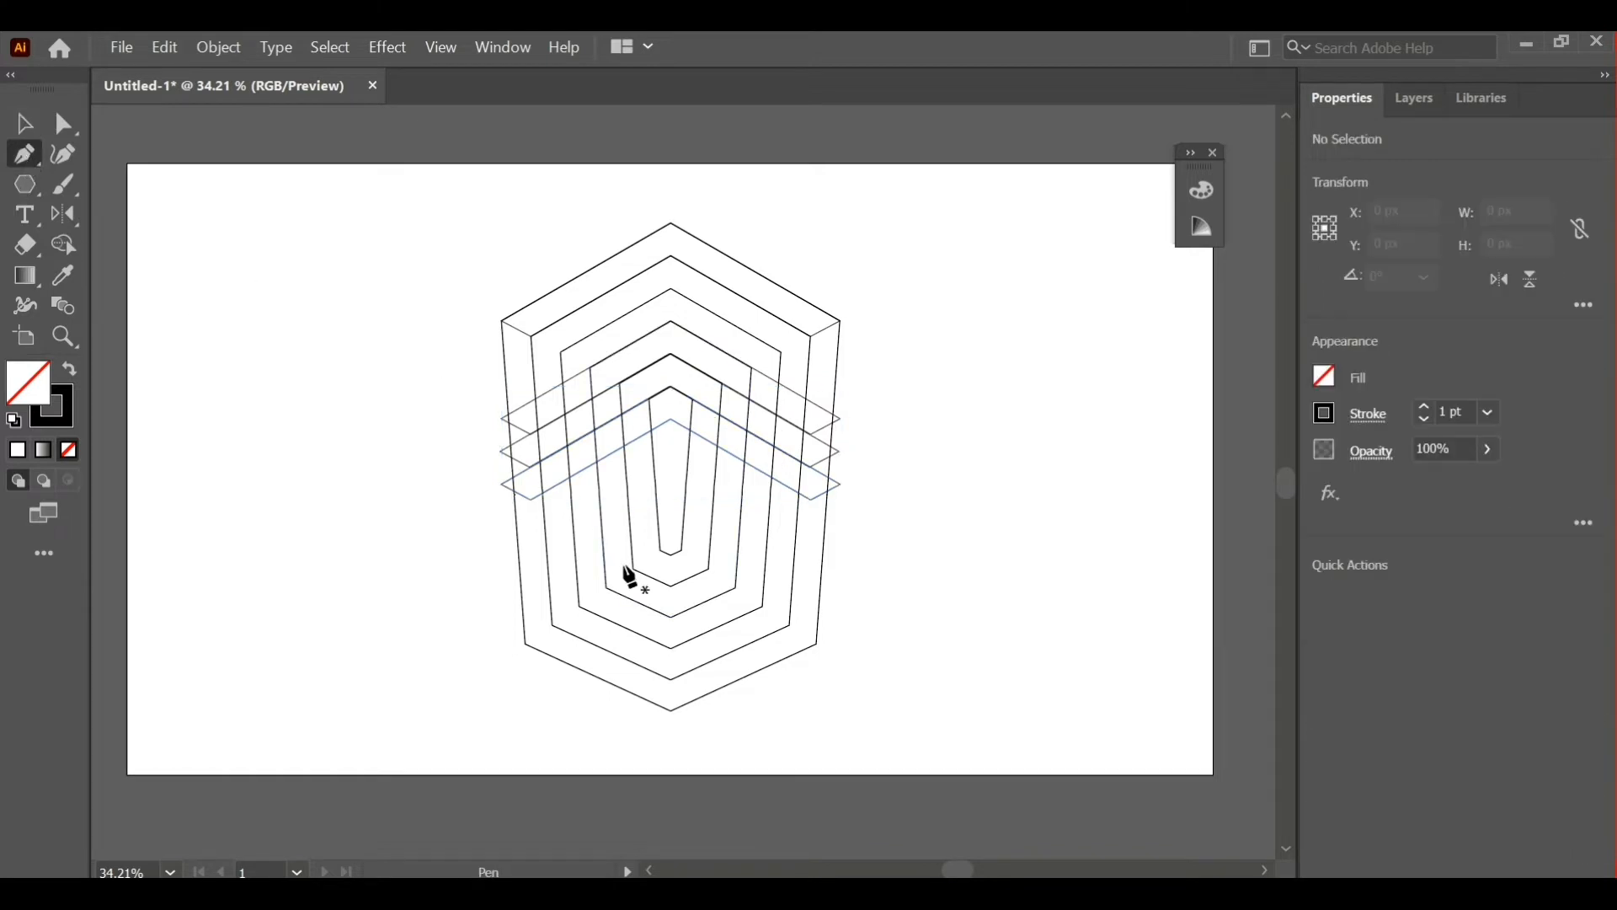
left_click(562, 353)
left_click(578, 606)
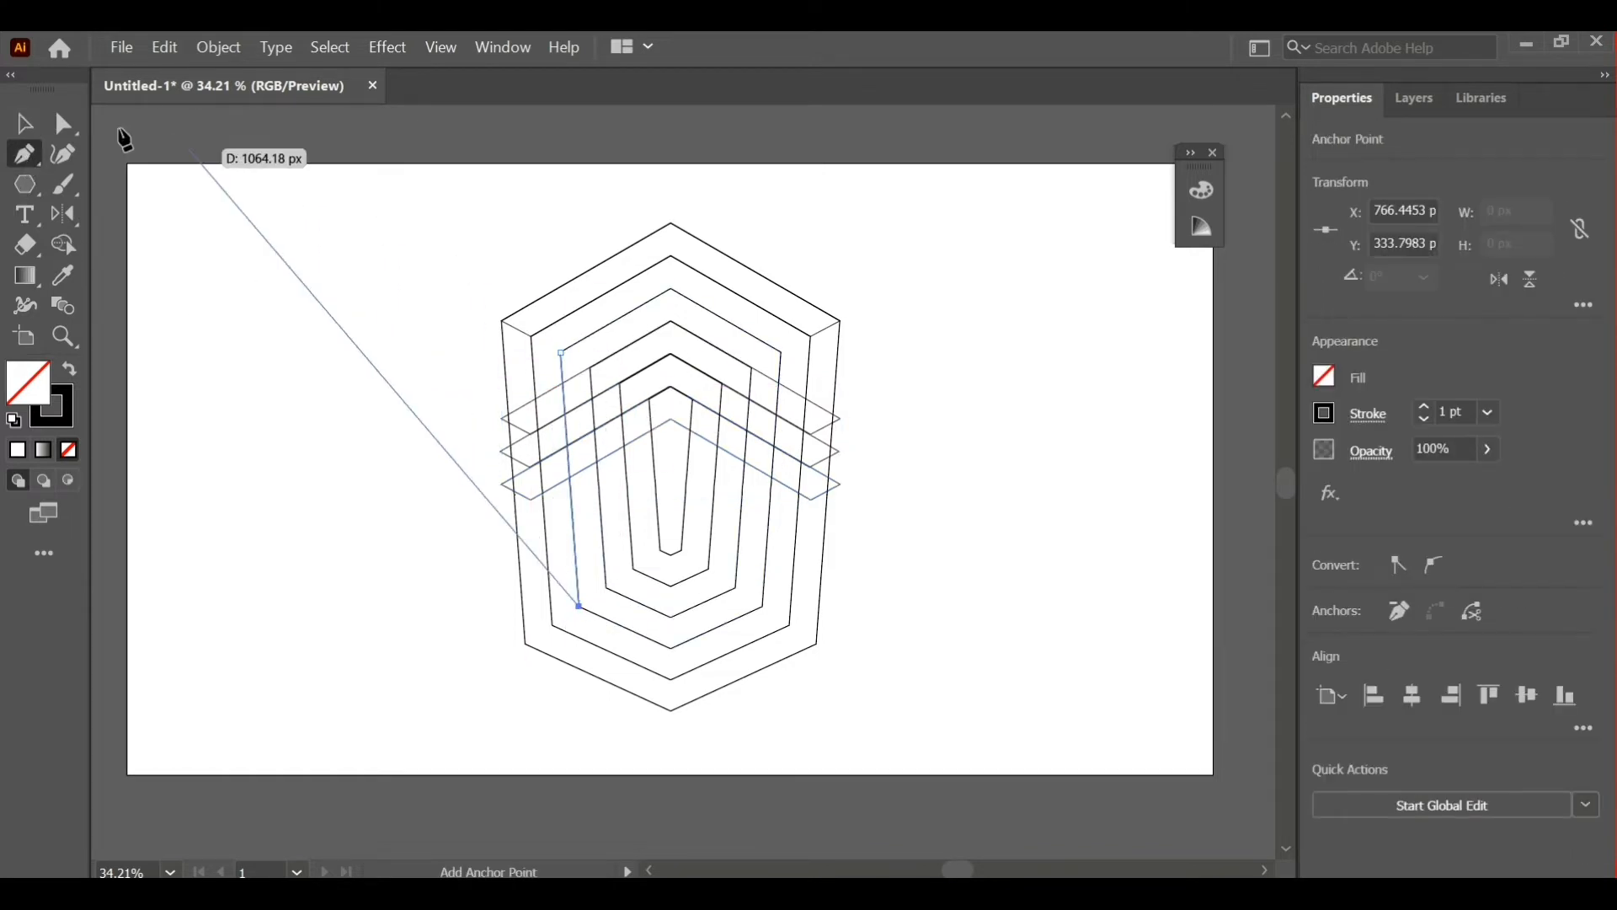
left_click(25, 124)
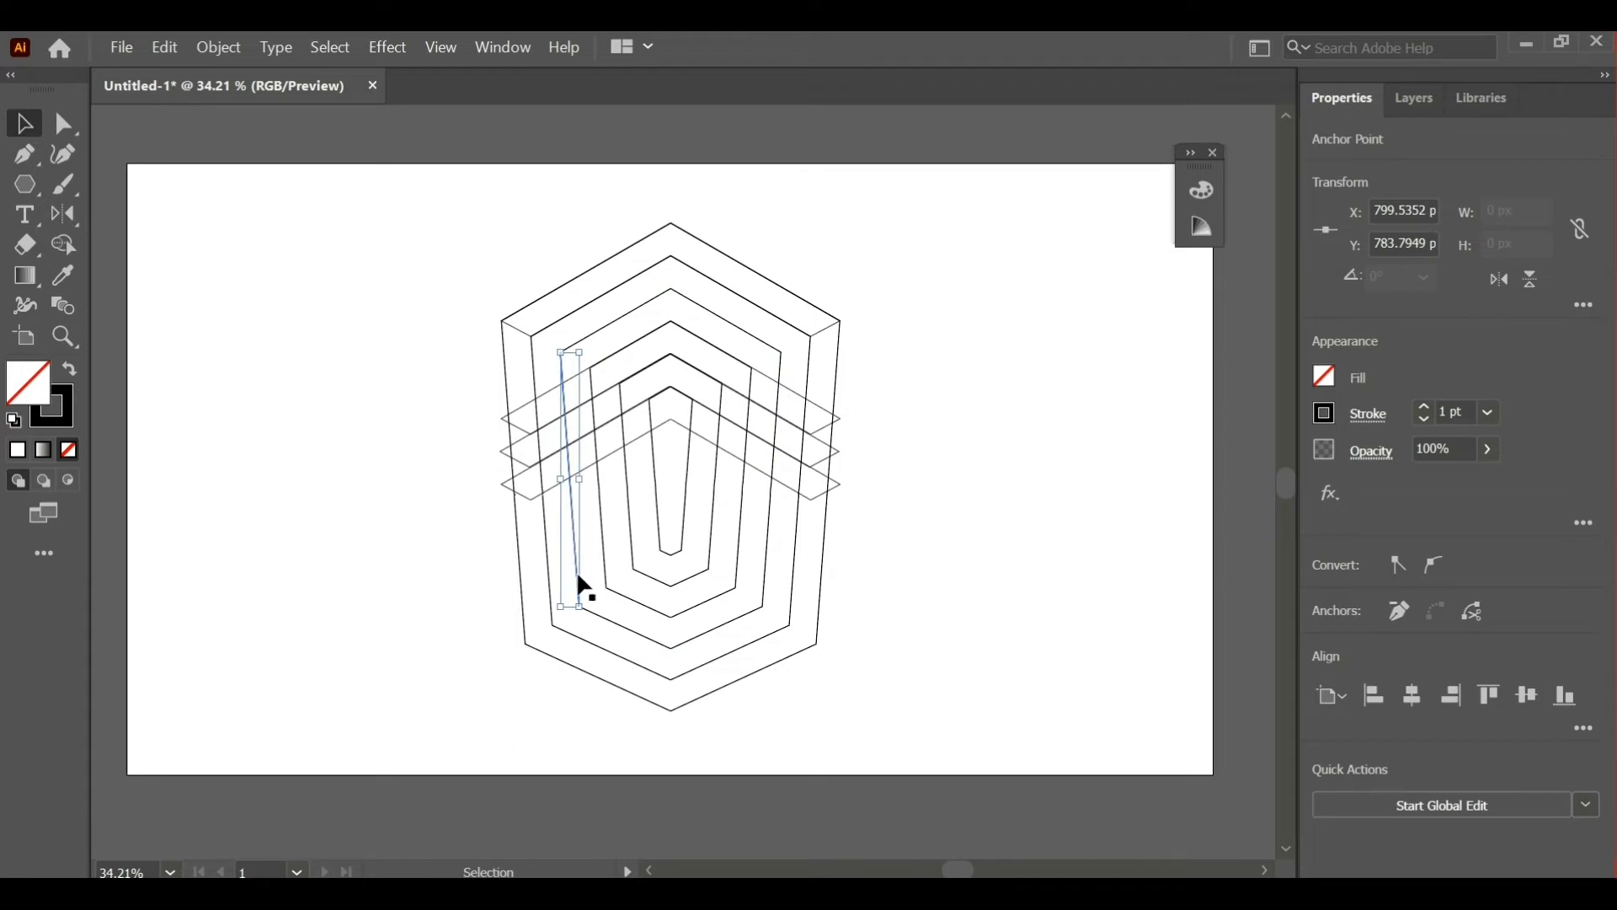
mouse_move(578, 576)
left_mouse_down()
mouse_move(577, 365)
mouse_move(561, 333)
left_mouse_up()
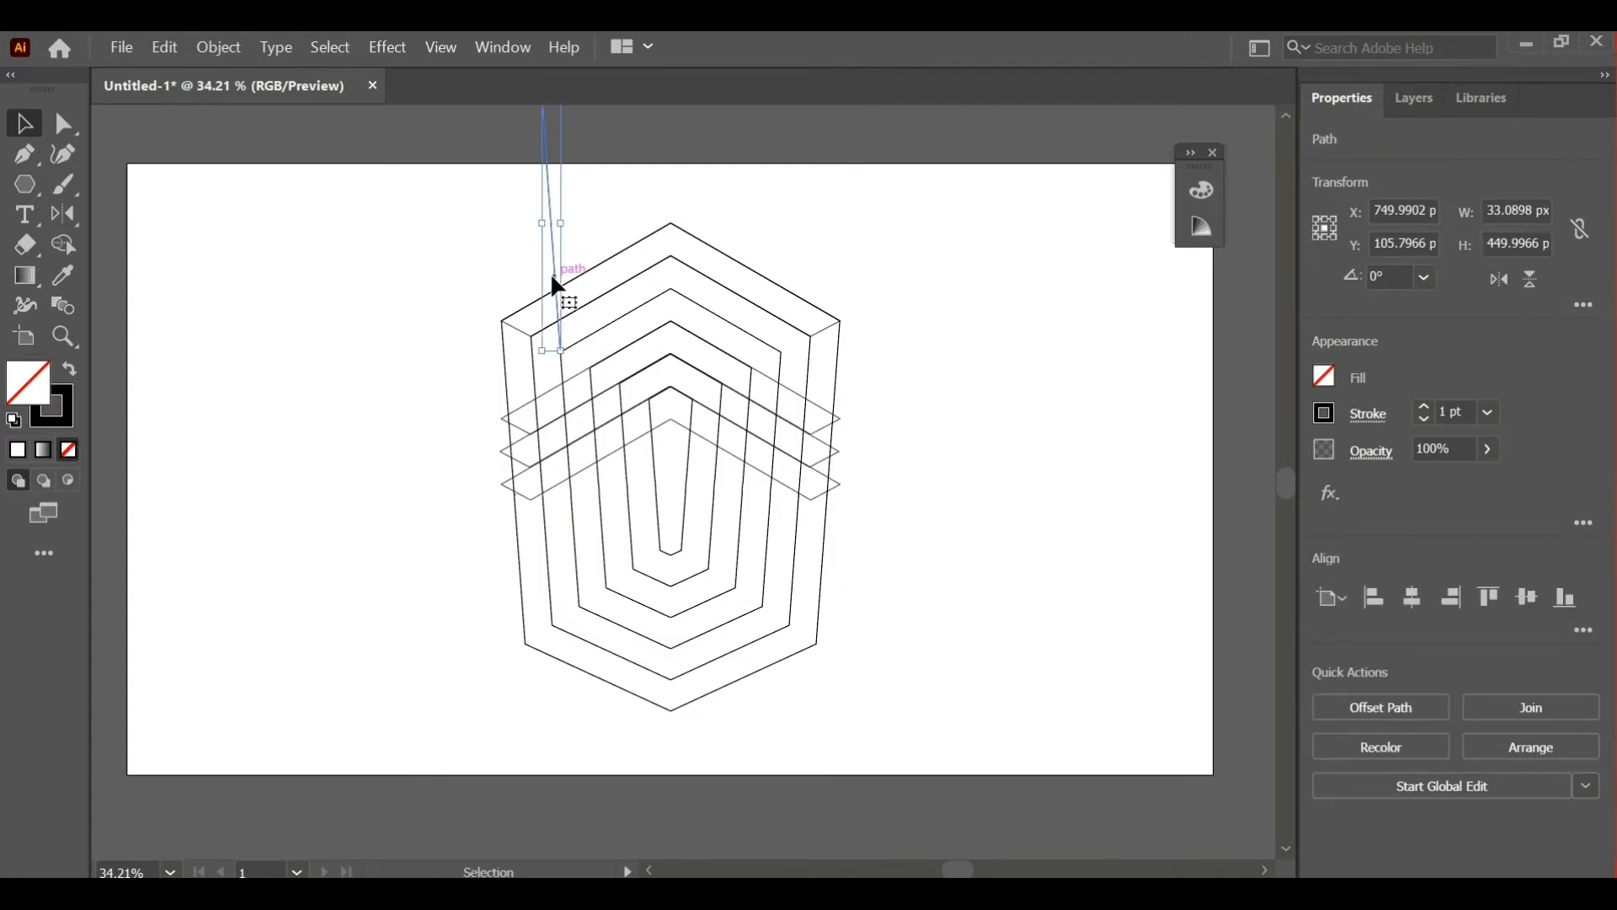
left_click_drag(559, 281, 620, 317)
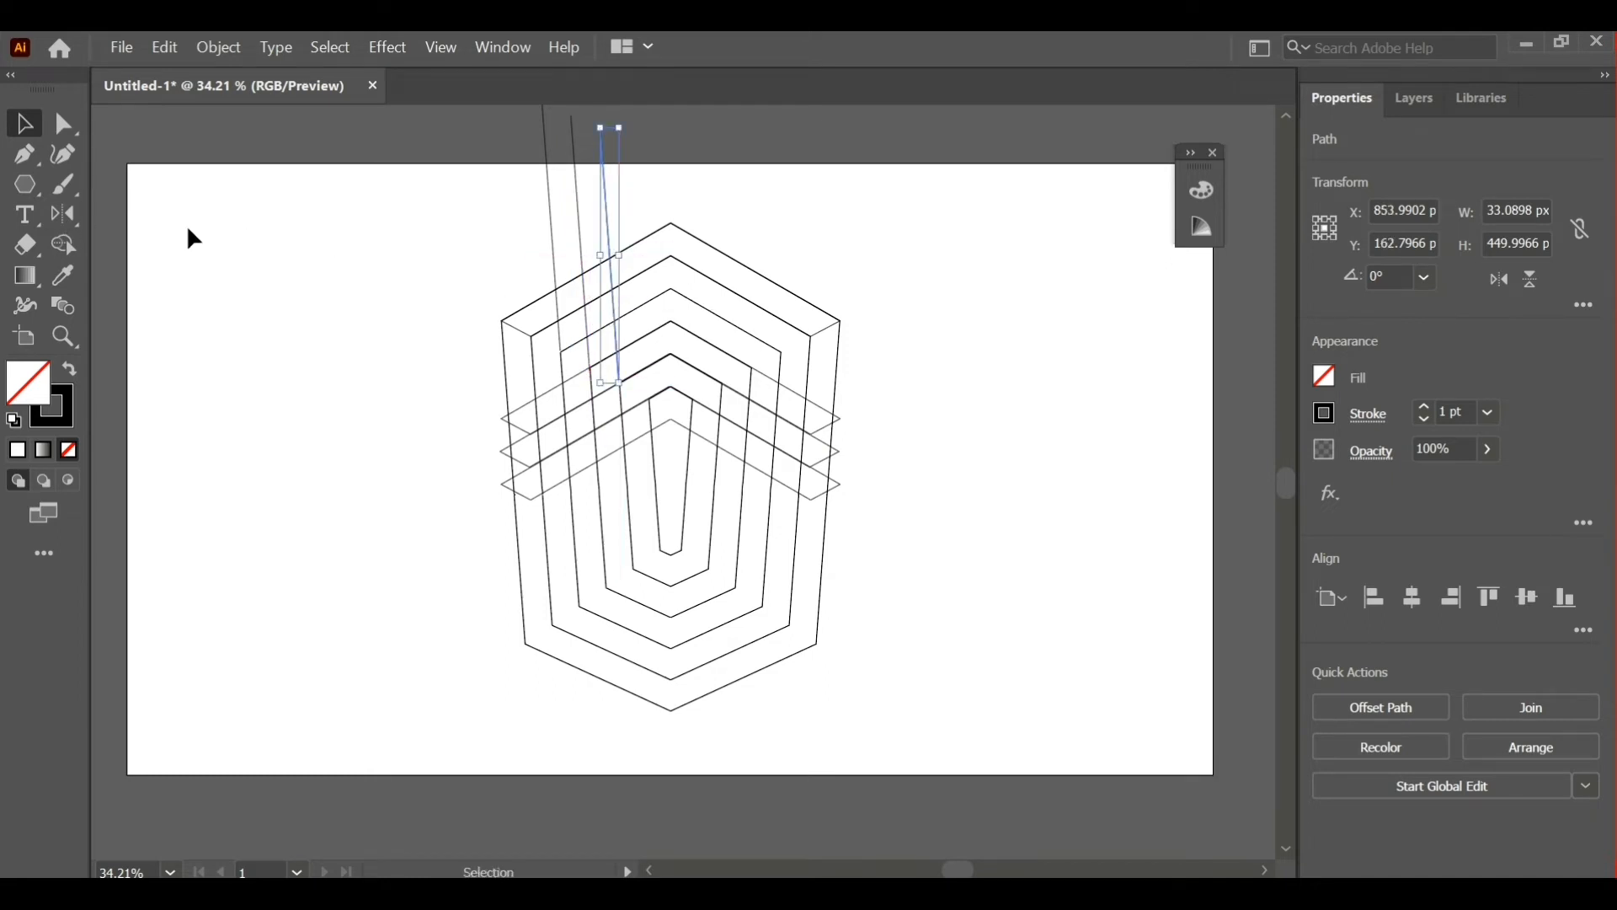
- Draw a line along the third outline's right side and place copies extending the right sides of the third, fourth and fifth outlines upward
key("p")
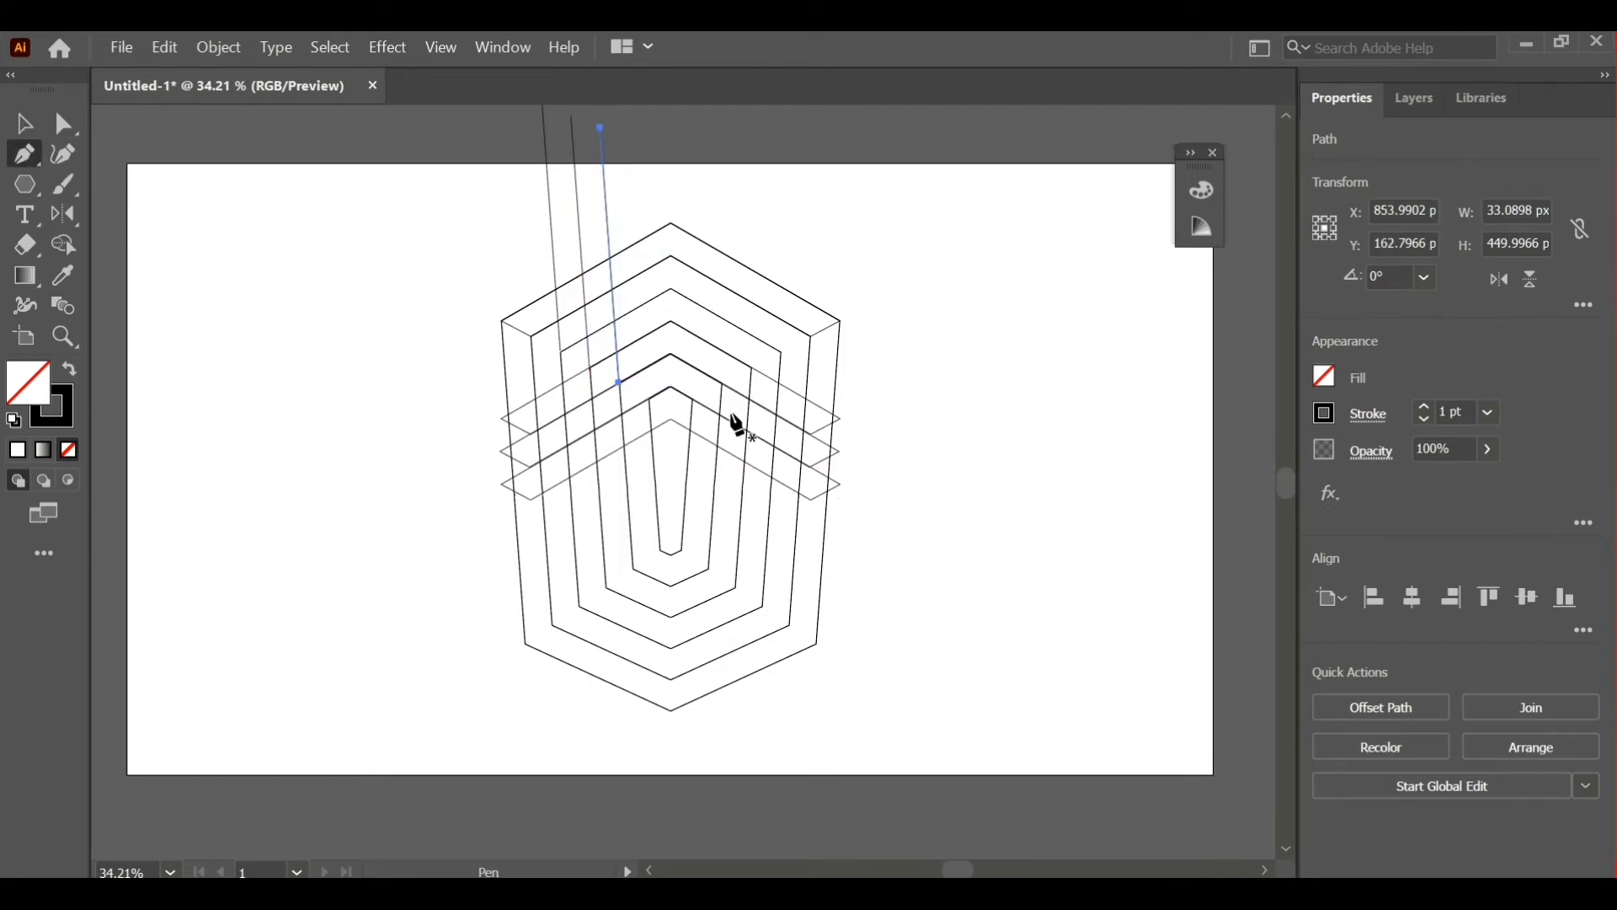
left_click(783, 352)
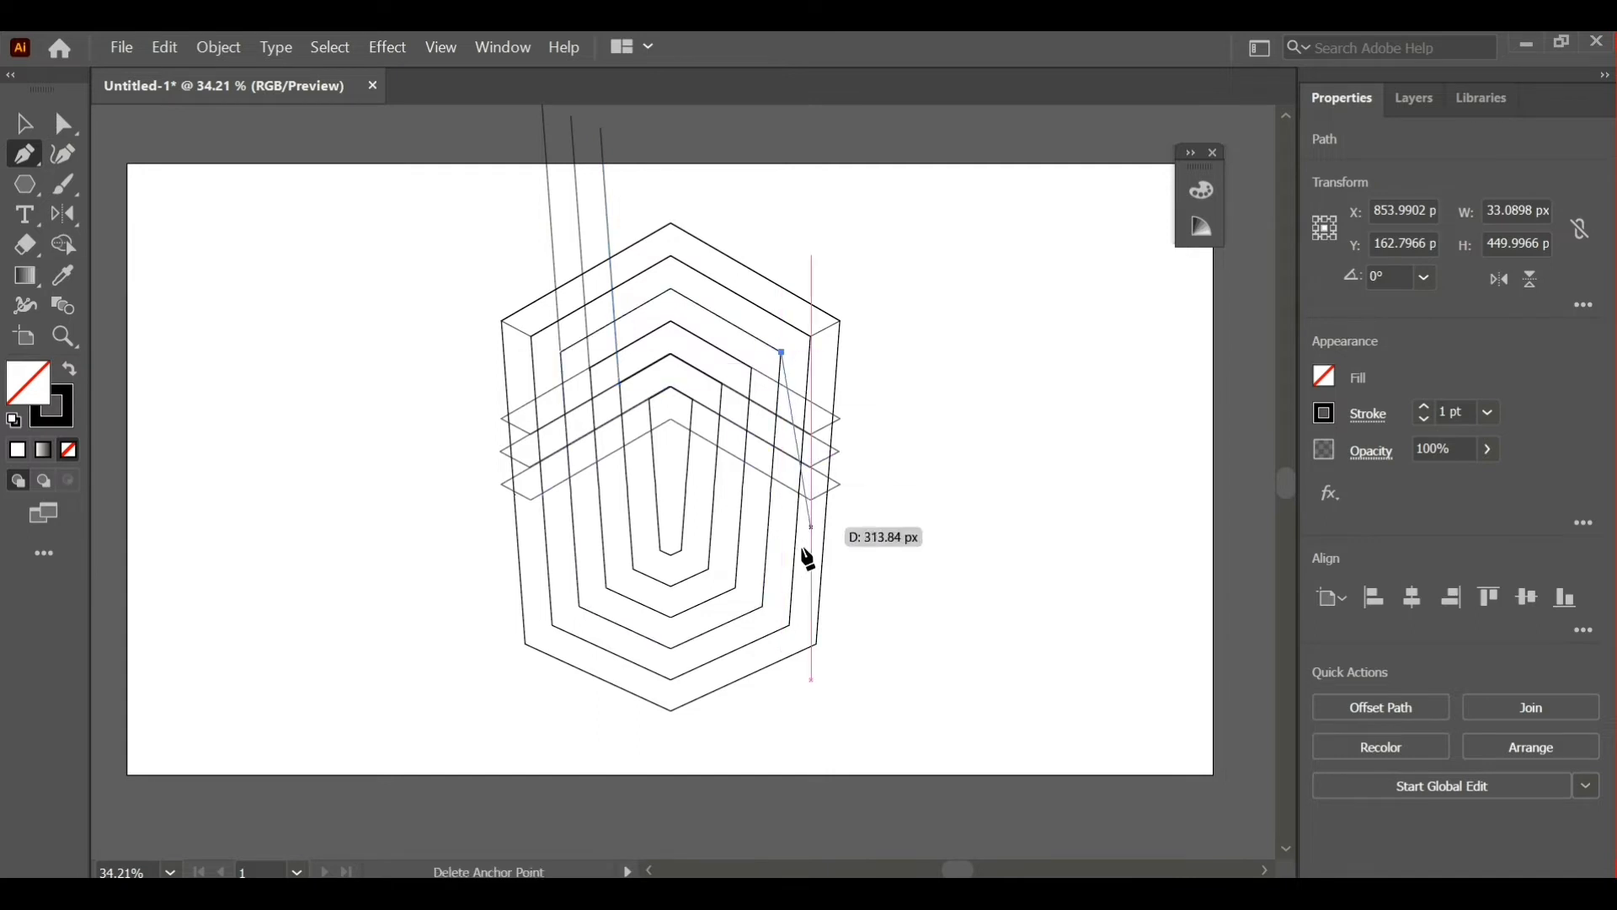
left_click(764, 607)
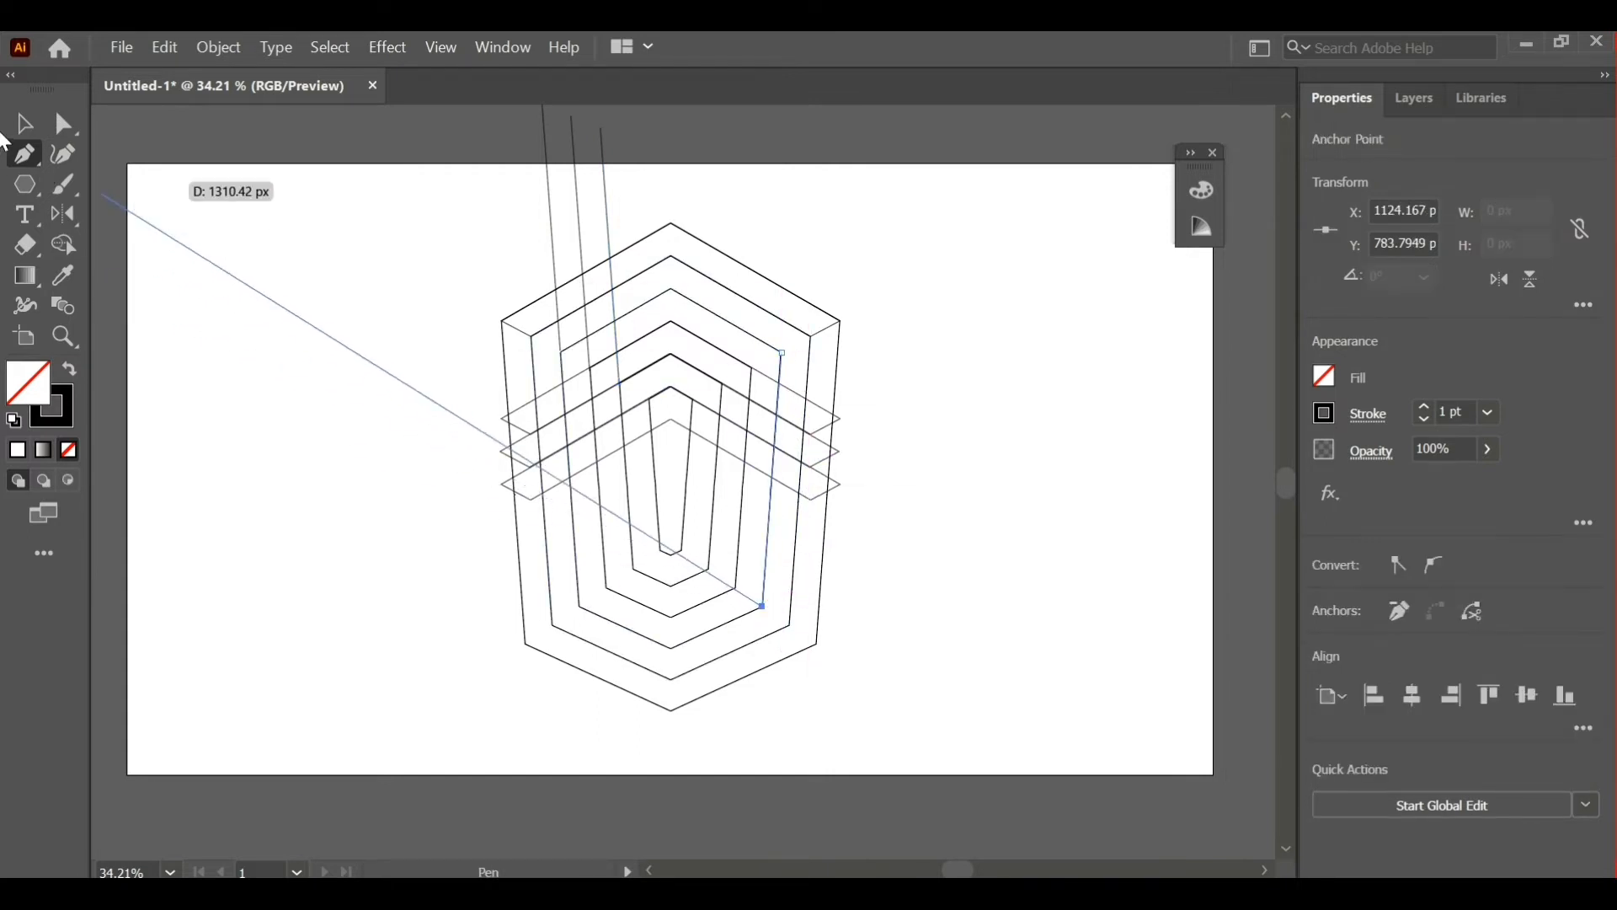
key("v")
left_click_drag(772, 558, 727, 352)
left_click(952, 397)
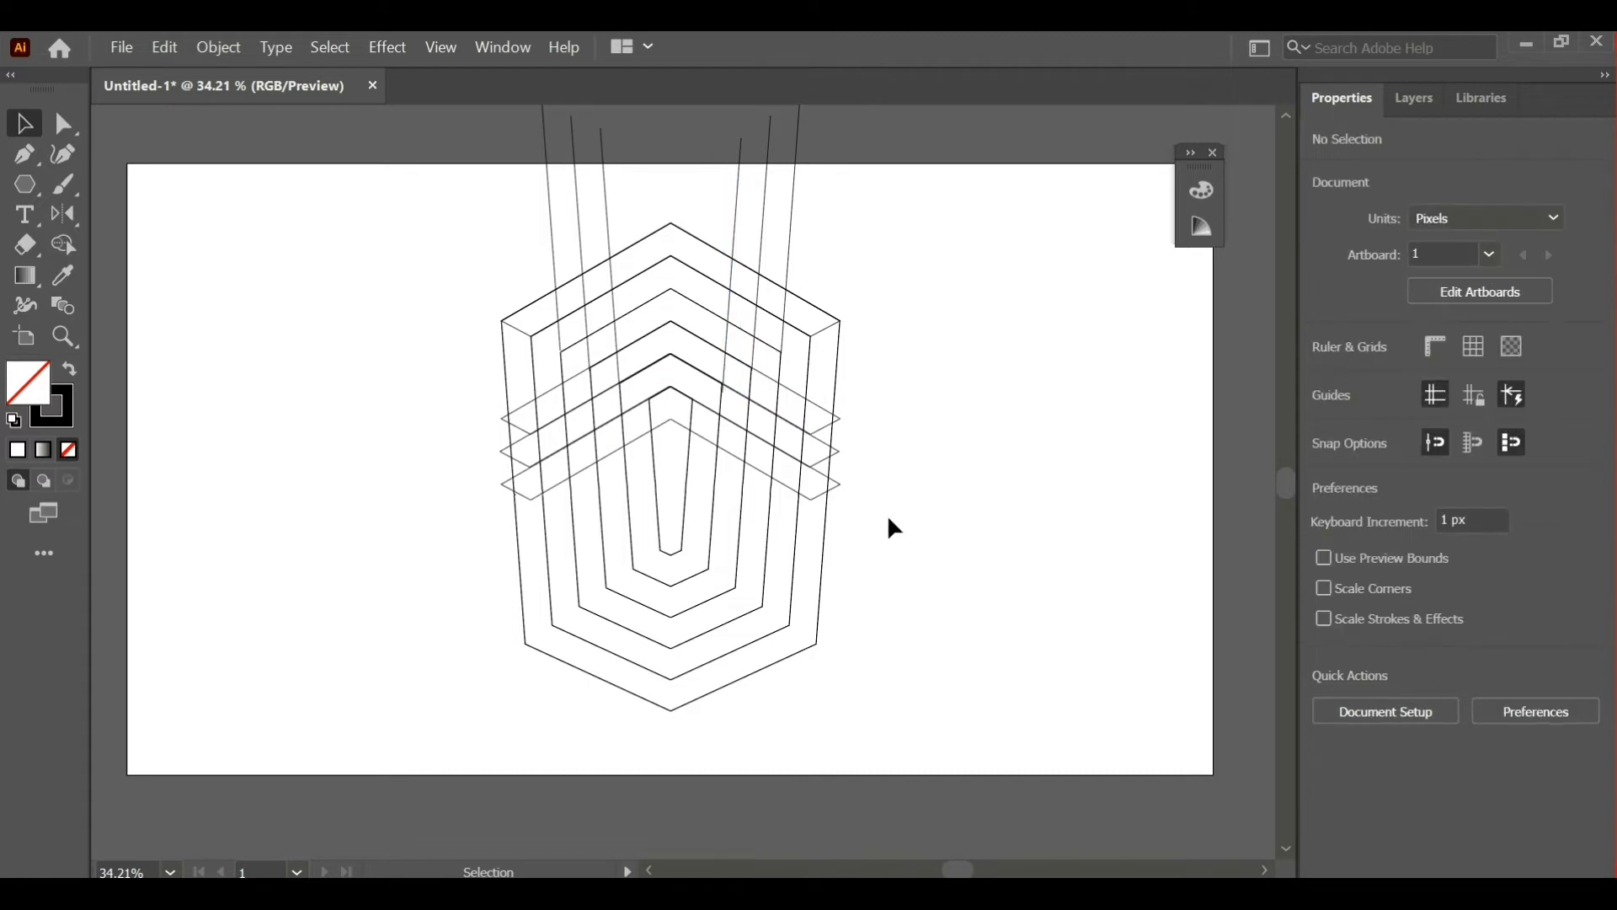
left_click(729, 307)
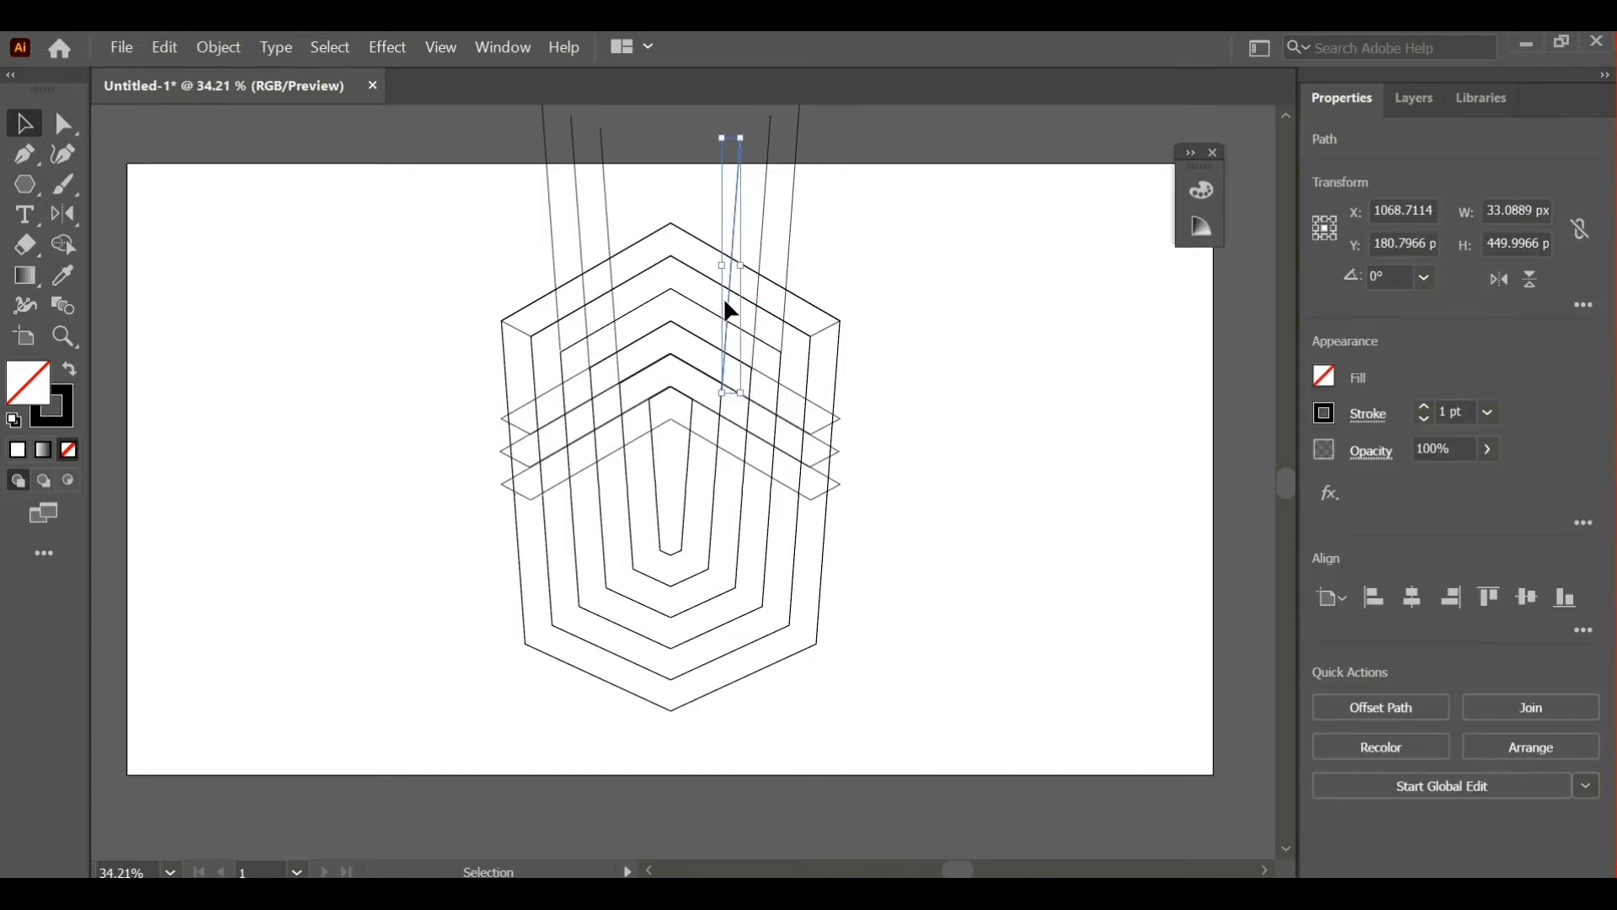
left_click(1028, 370)
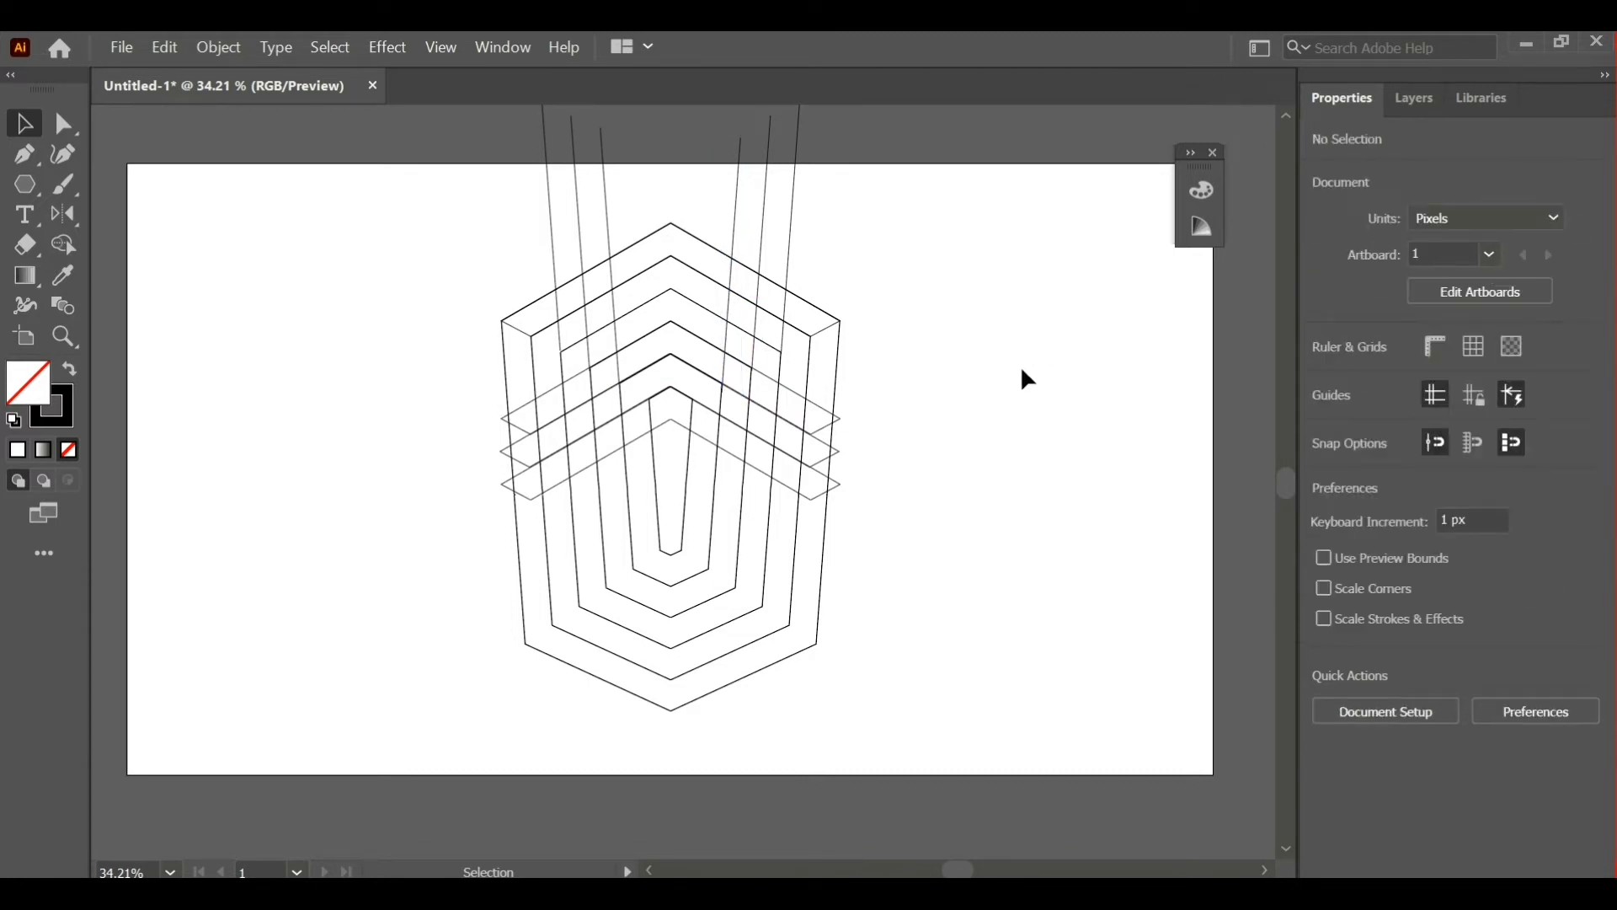
left_click(730, 310)
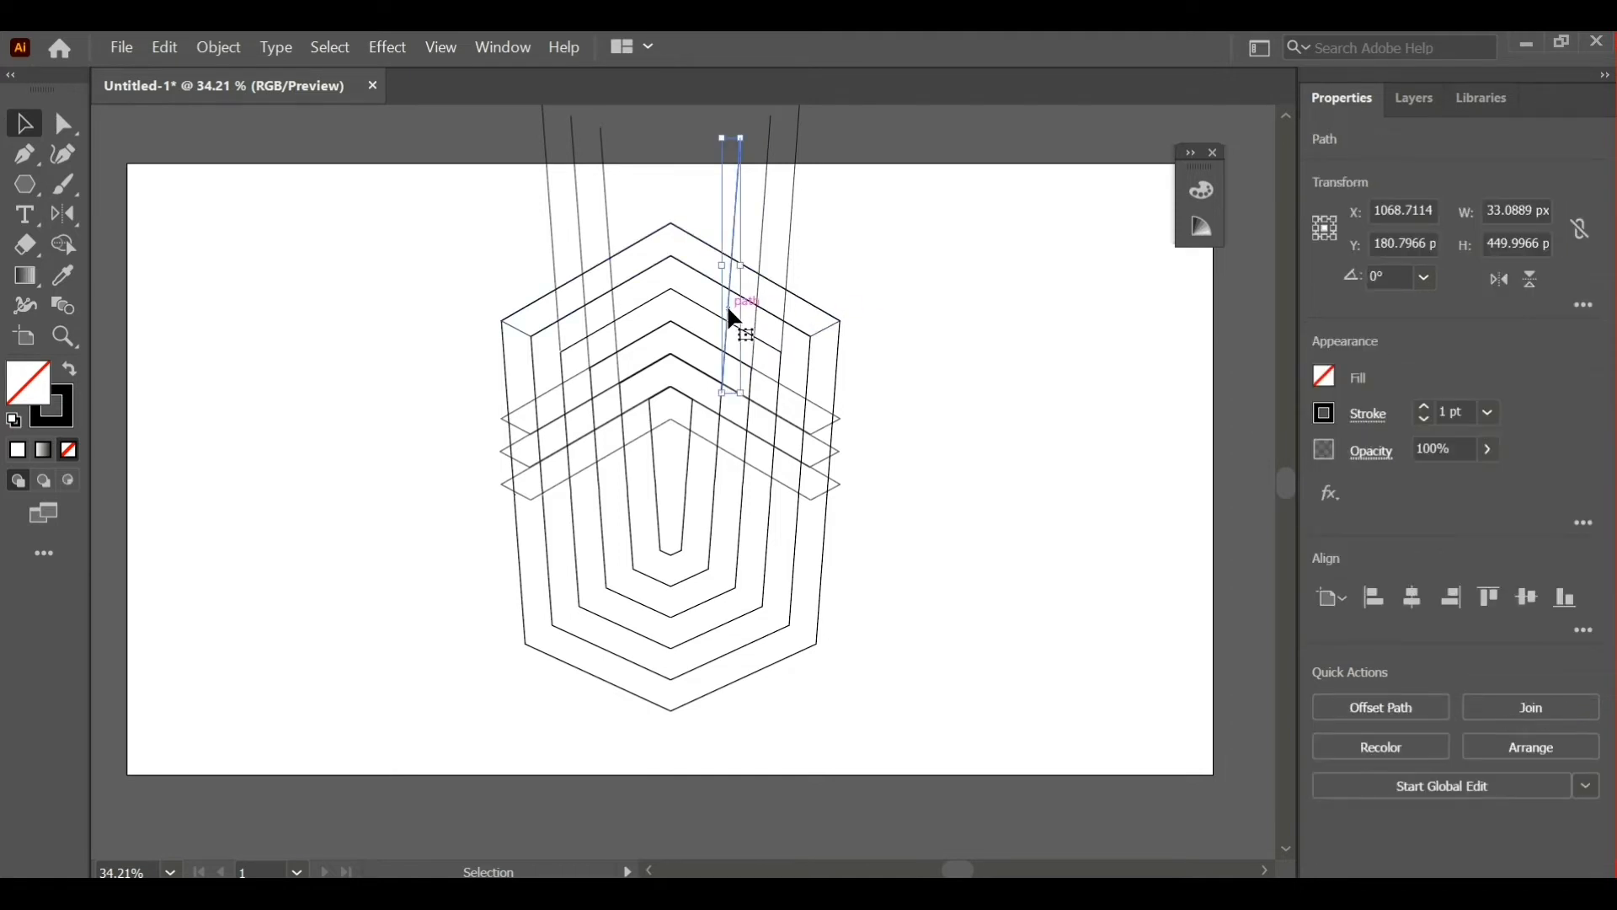
left_click(927, 314)
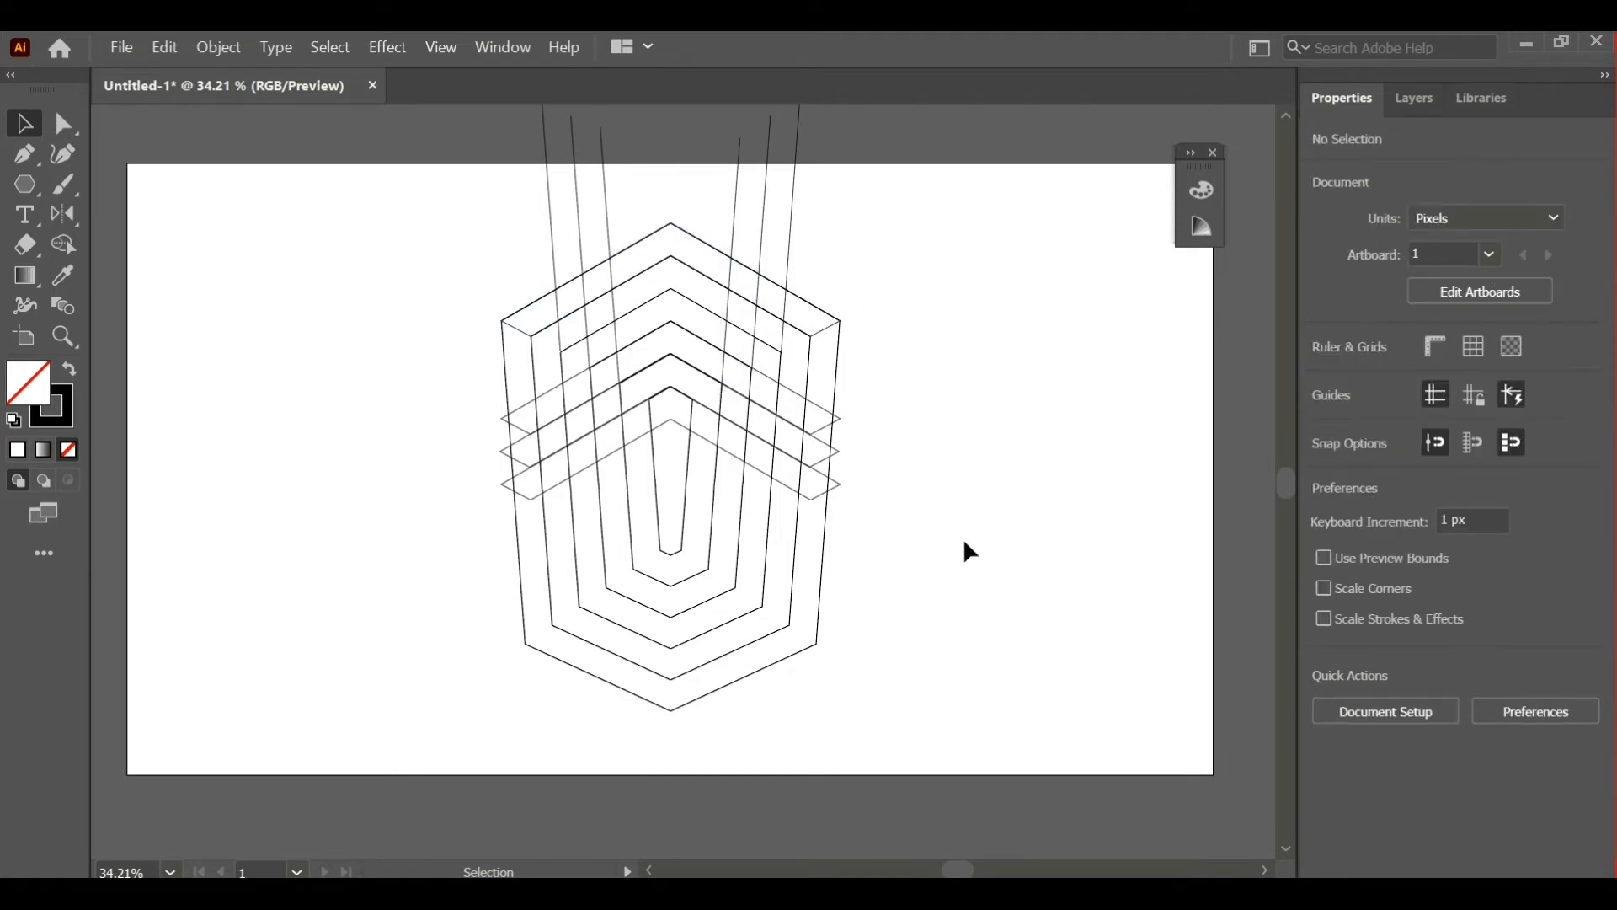
- Draw a line along the outermost outline's lower-left edge and move it to extend the second outline's lower-left edge outward
left_click(31, 157)
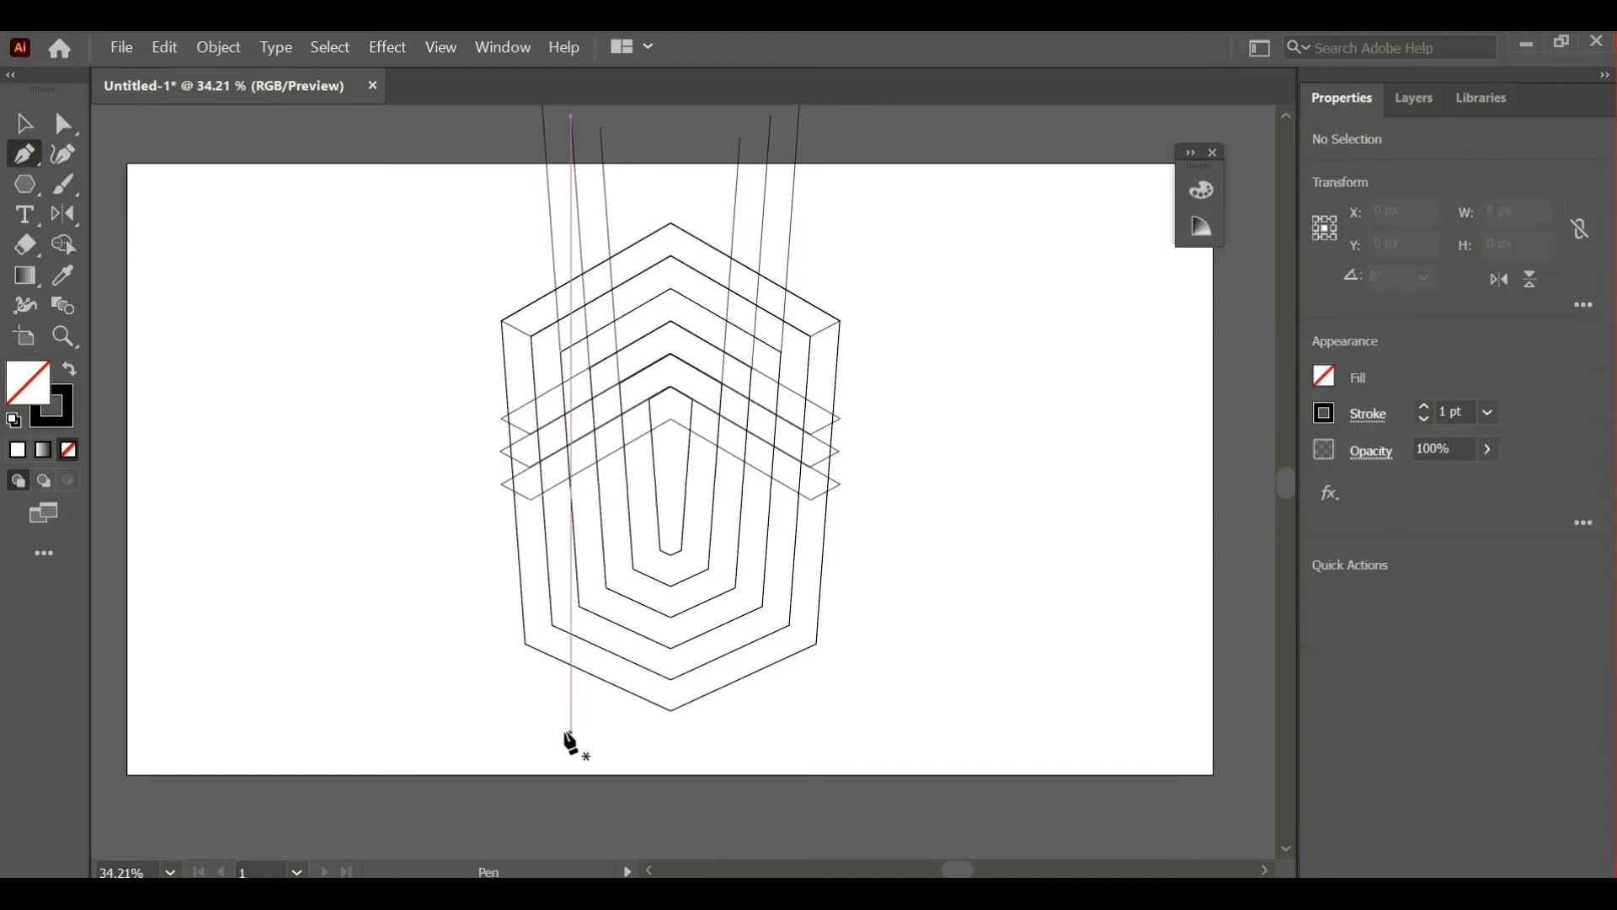
left_click(525, 644)
left_click(672, 712)
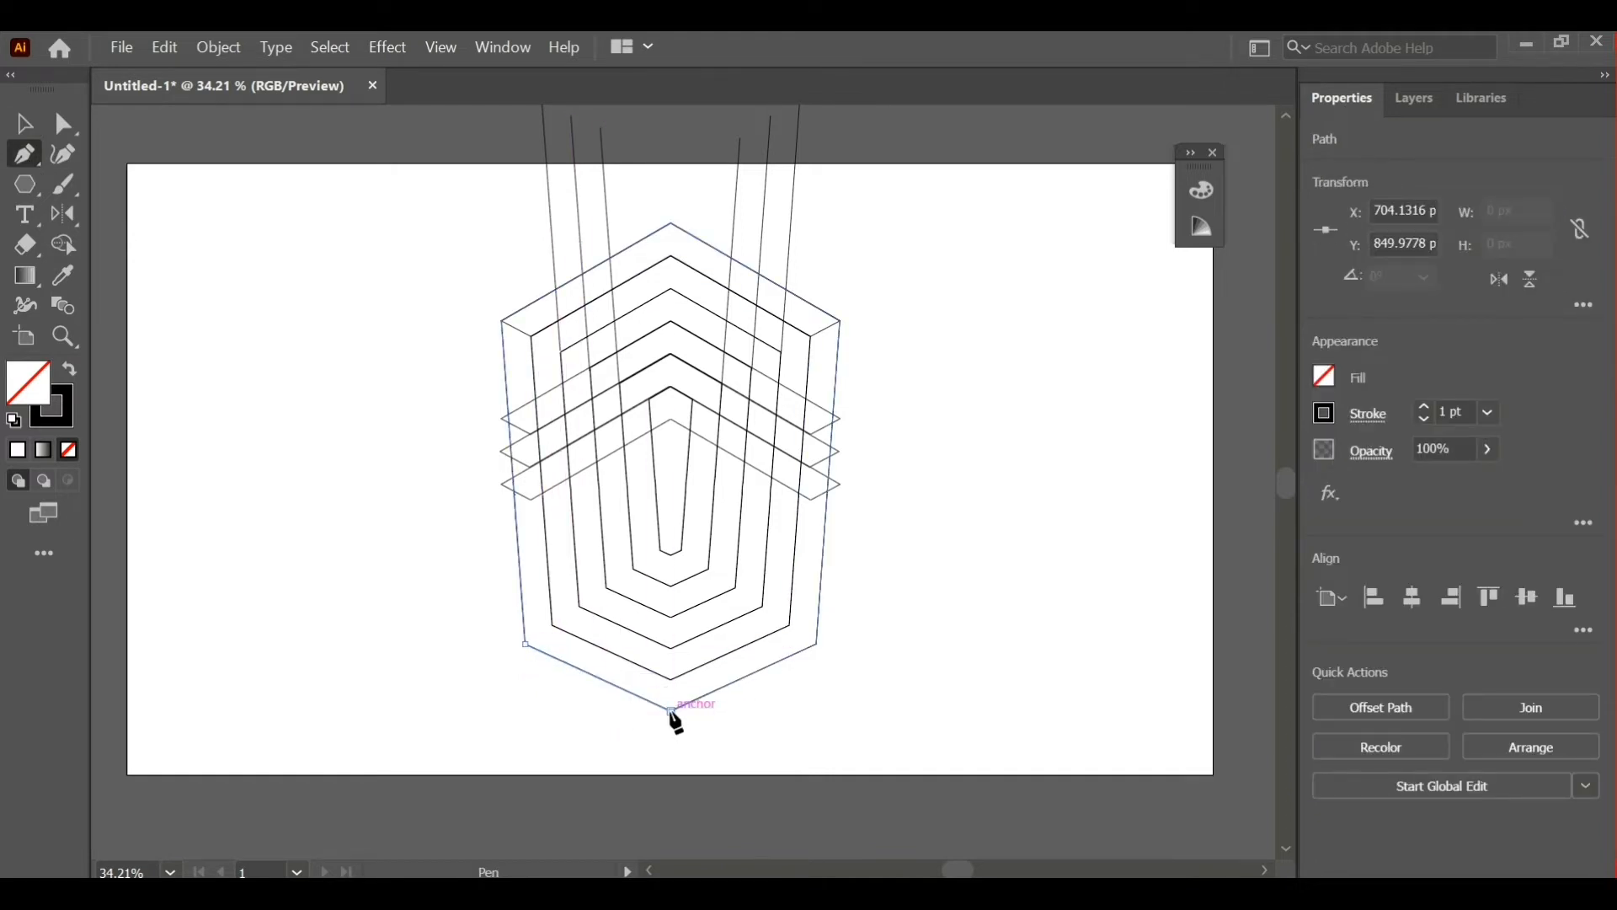
left_click(25, 124)
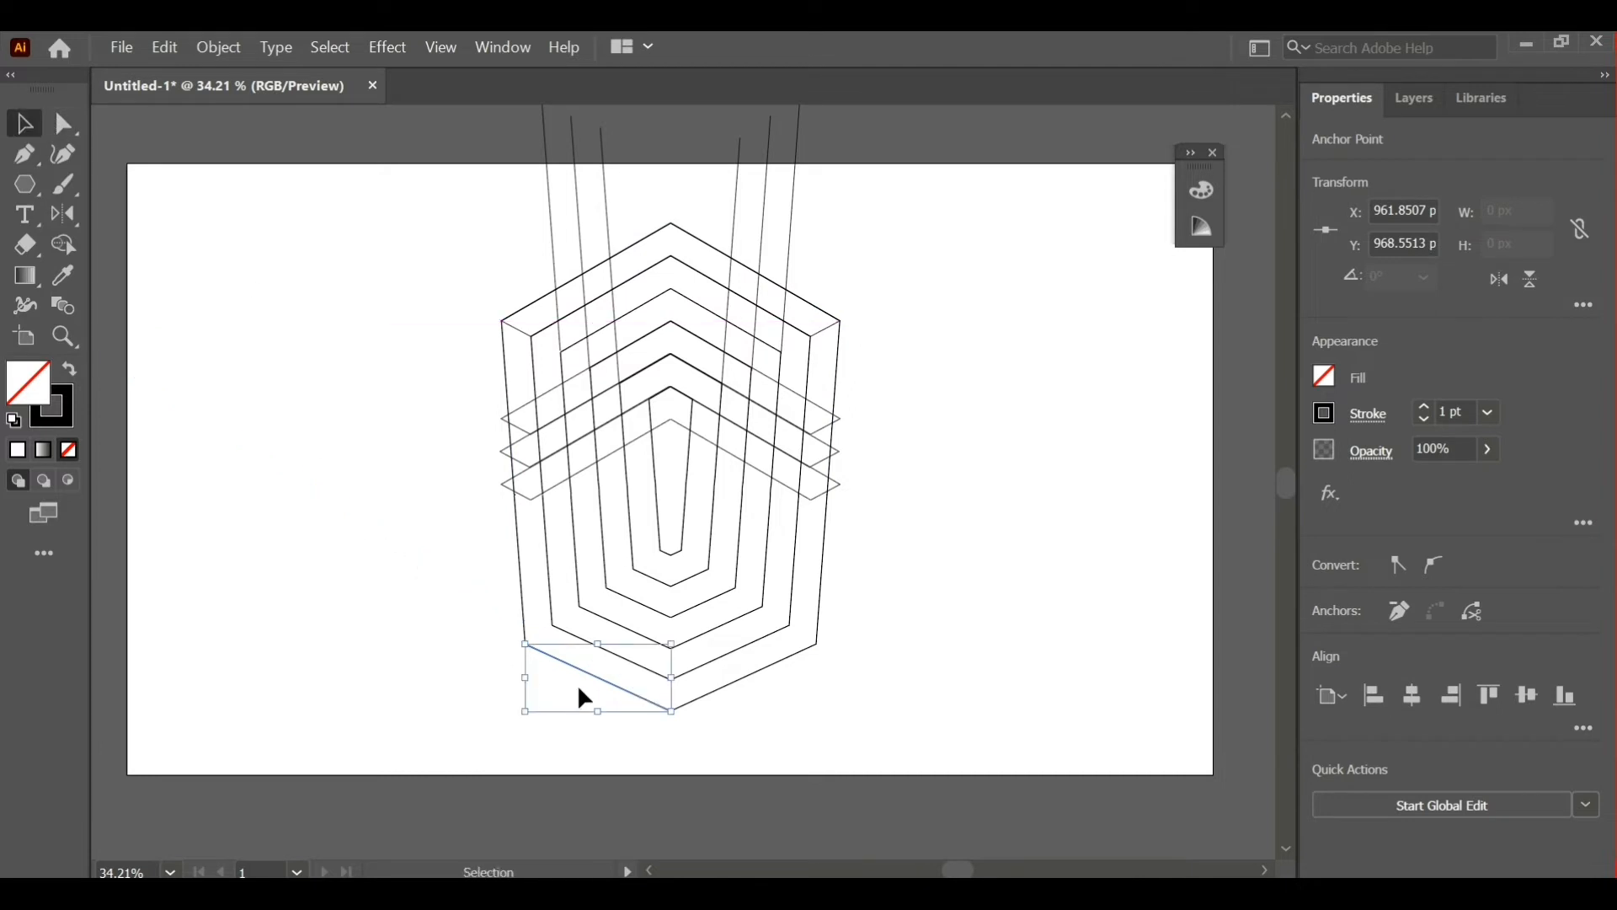
left_click_drag(588, 671, 435, 583)
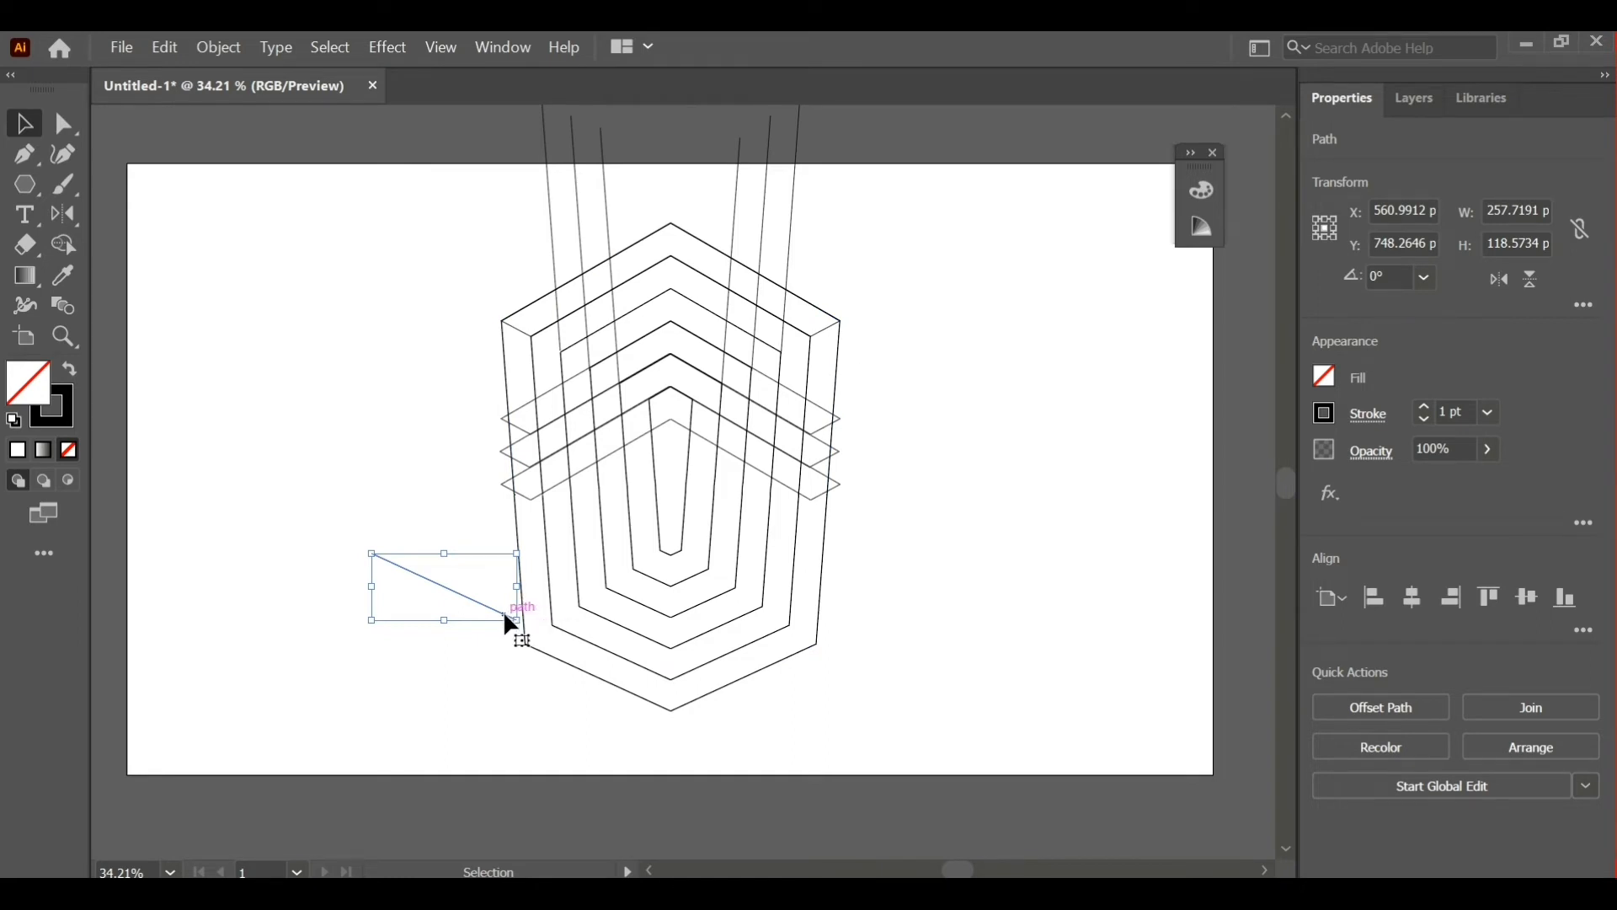
left_click_drag(504, 615, 564, 632)
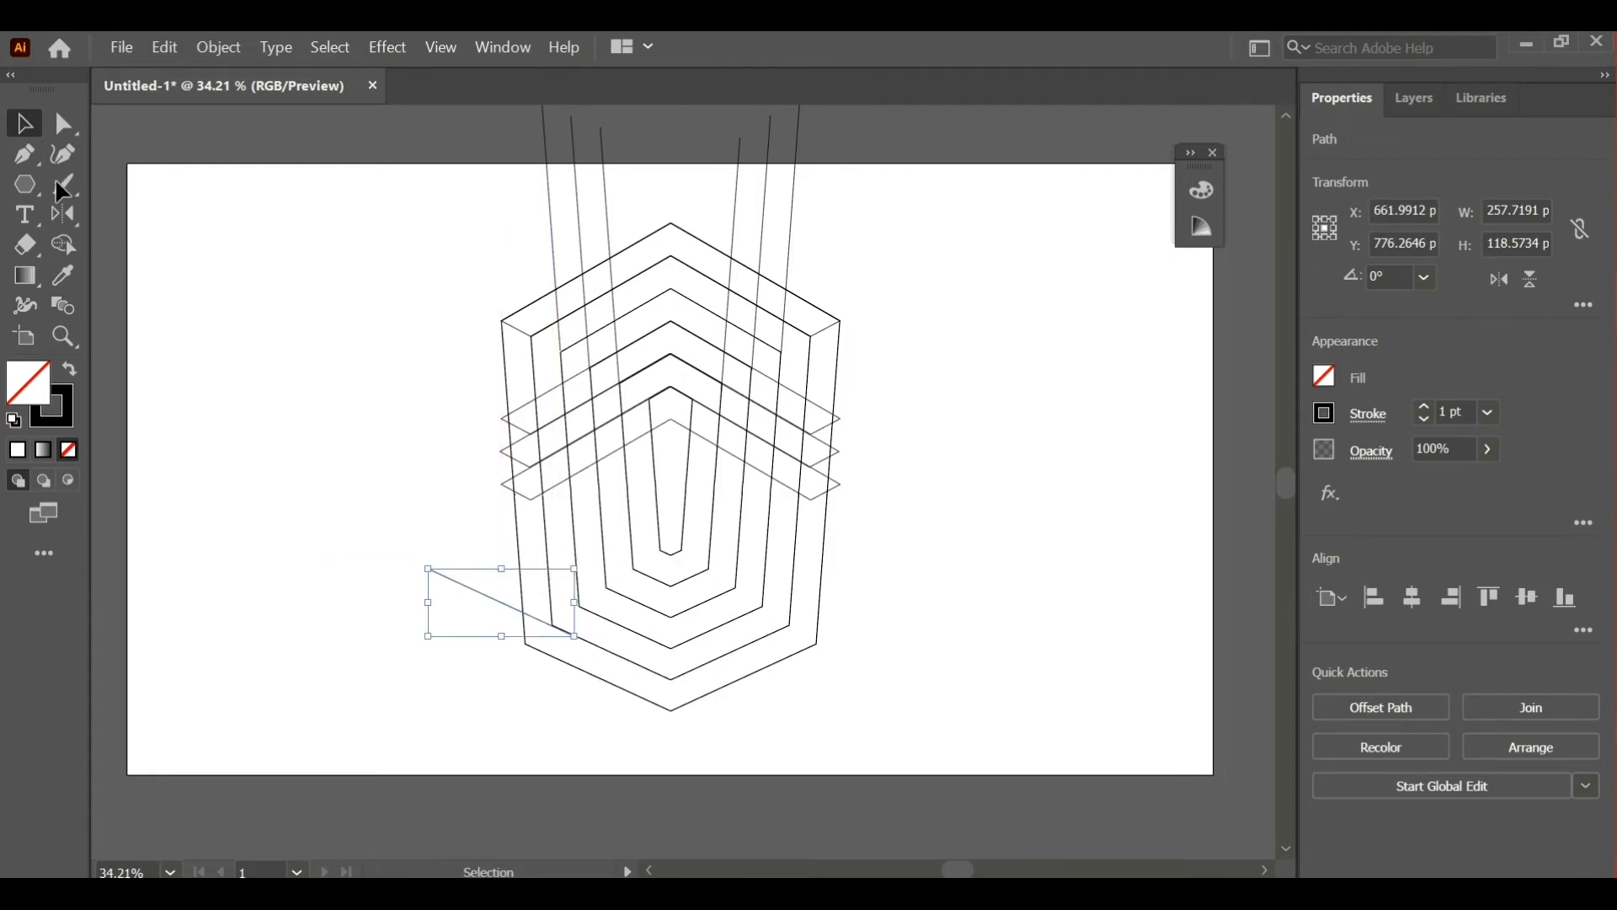
- Draw a line along the outermost outline's lower-right edge and move it to extend the second outline's lower-right edge outward
left_click(42, 155)
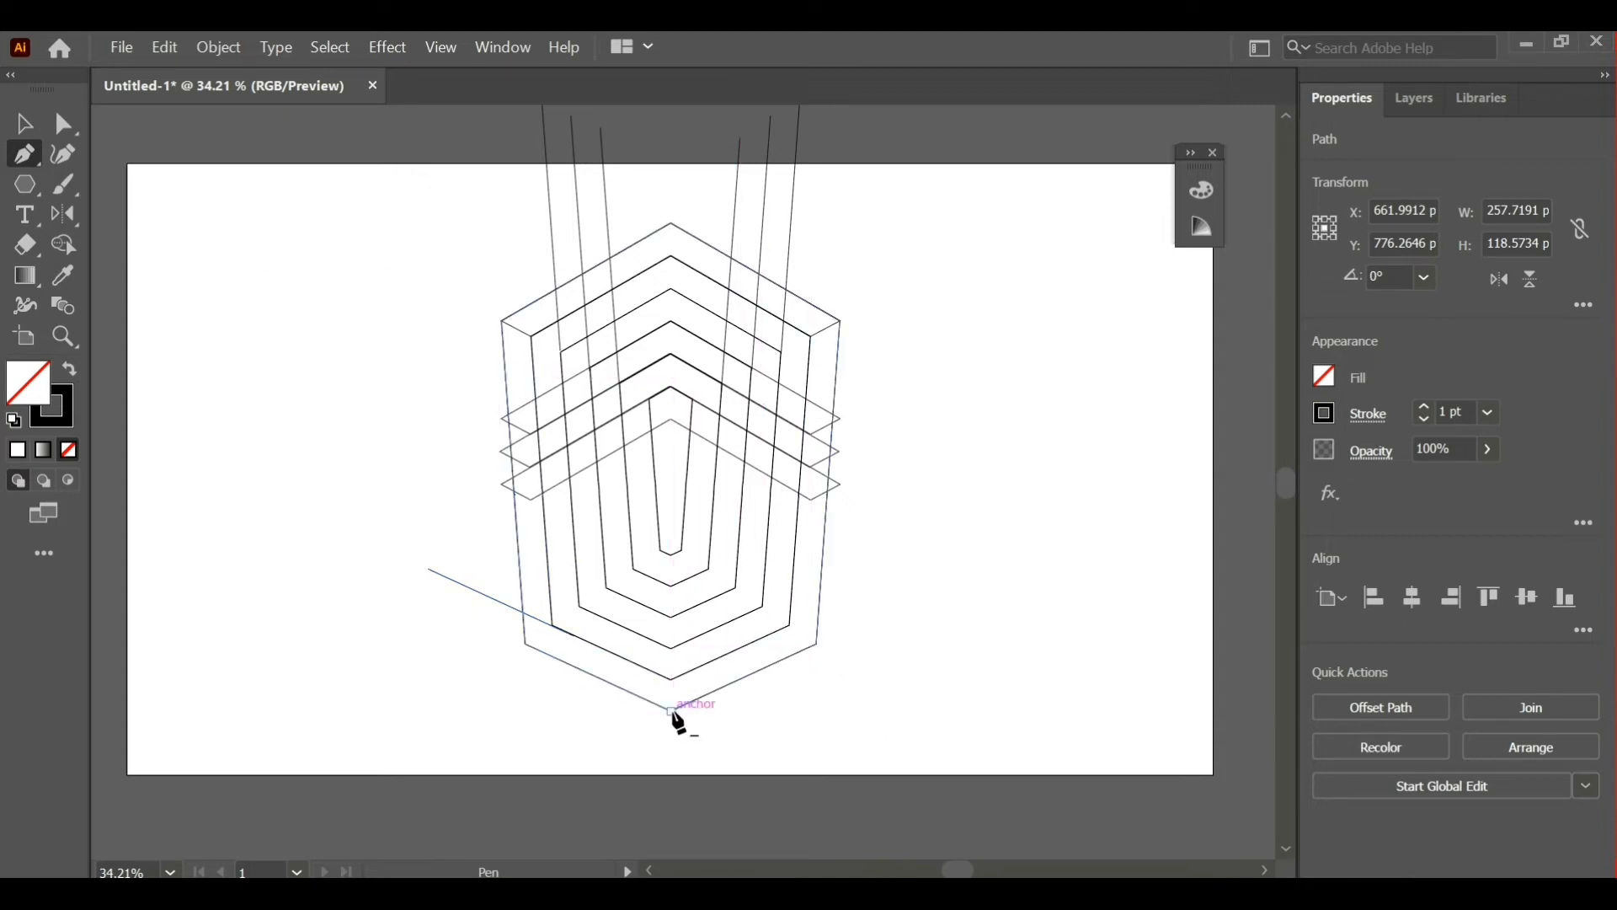
left_click(671, 711)
left_click(816, 644)
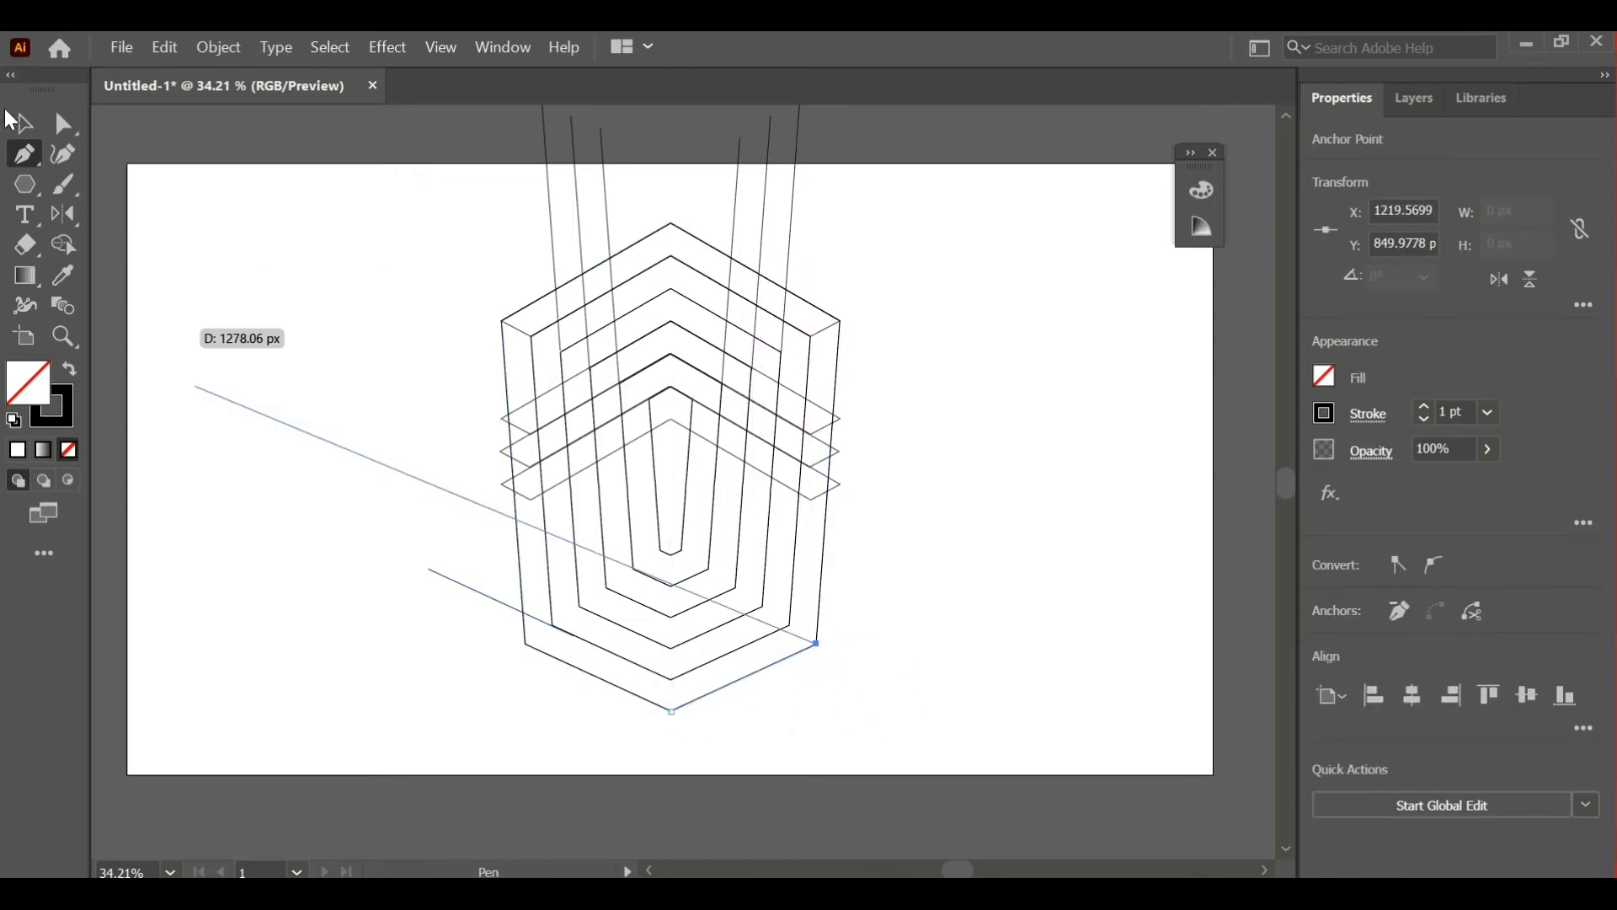
left_click(23, 124)
left_click_drag(750, 676, 834, 605)
- Draw a short vertical Pen line from the innermost outline's top point down the centre axis to about the outline's middle
left_click(23, 154)
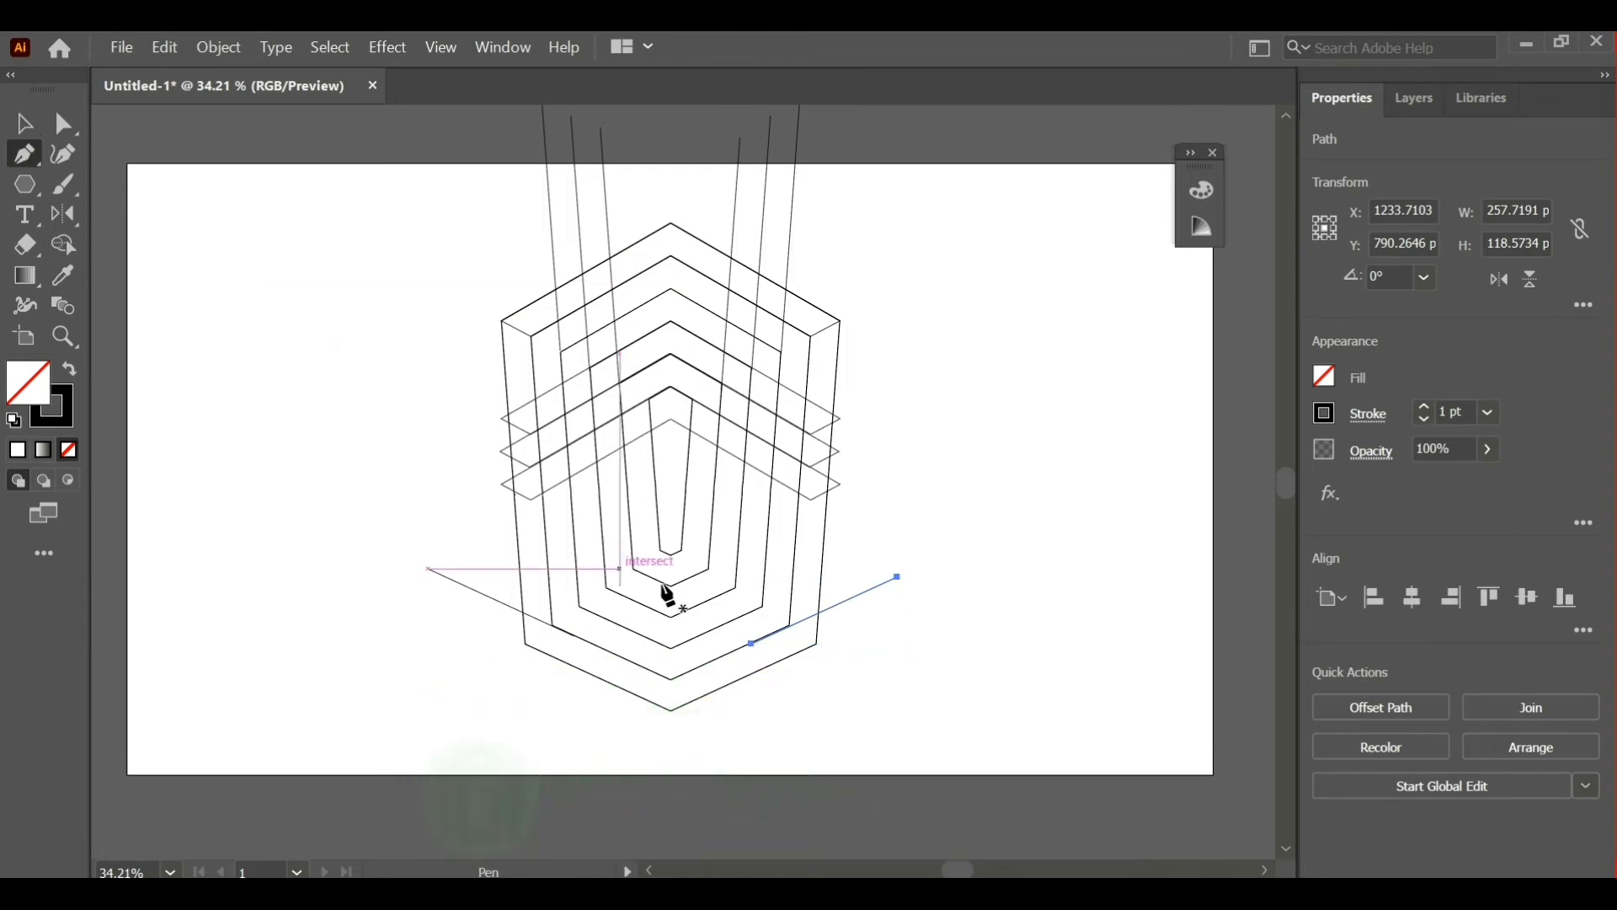
left_click(672, 387)
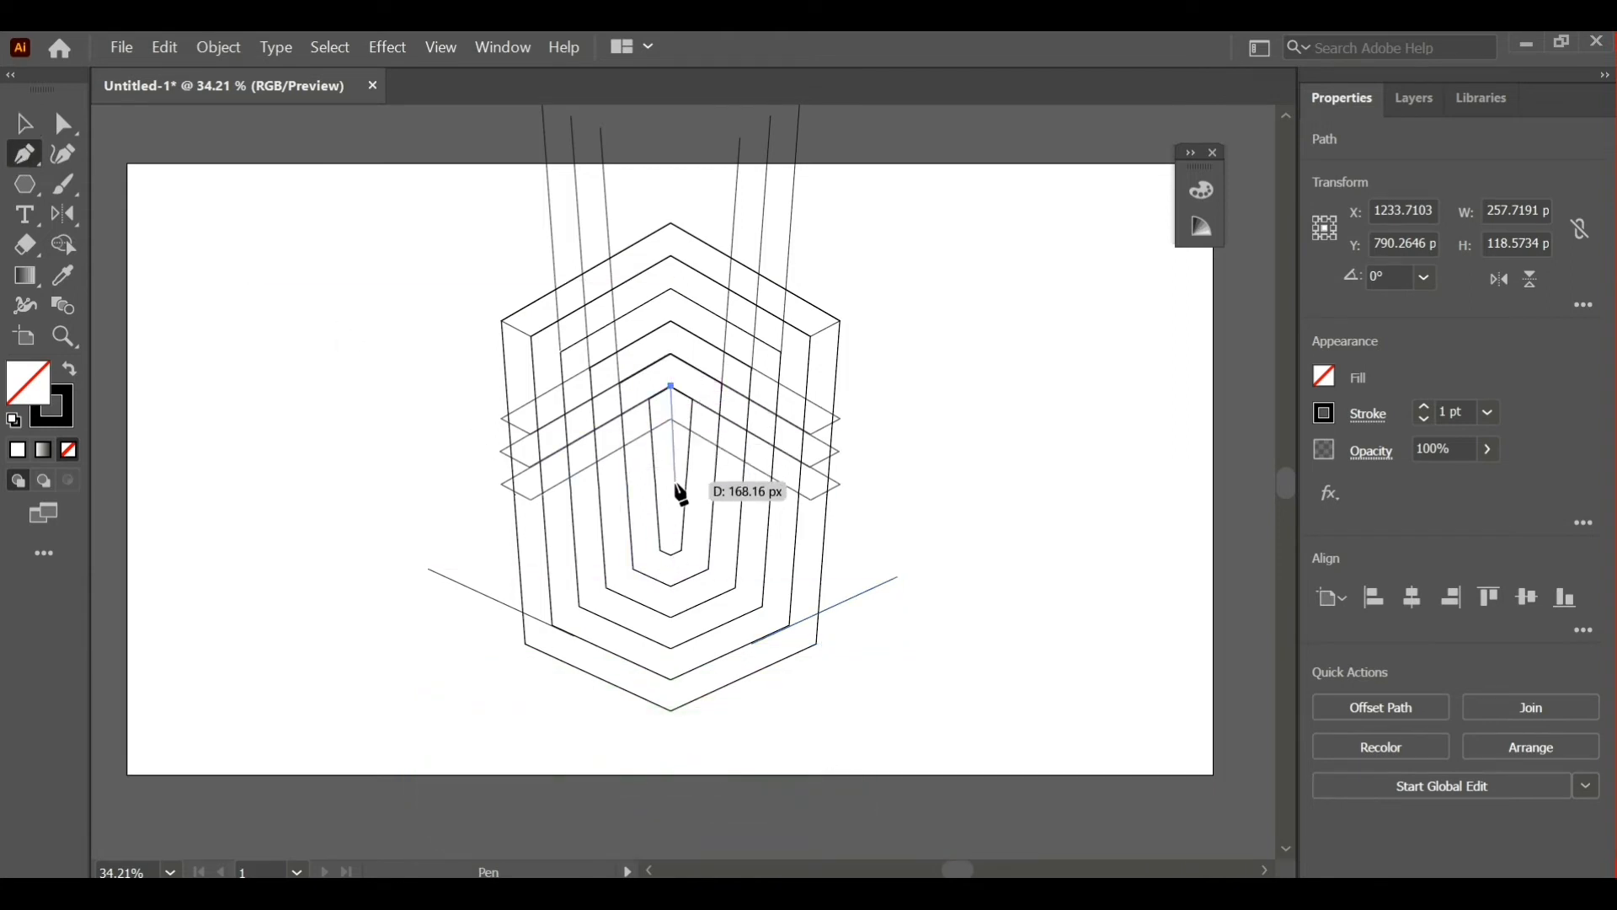
left_click(671, 478)
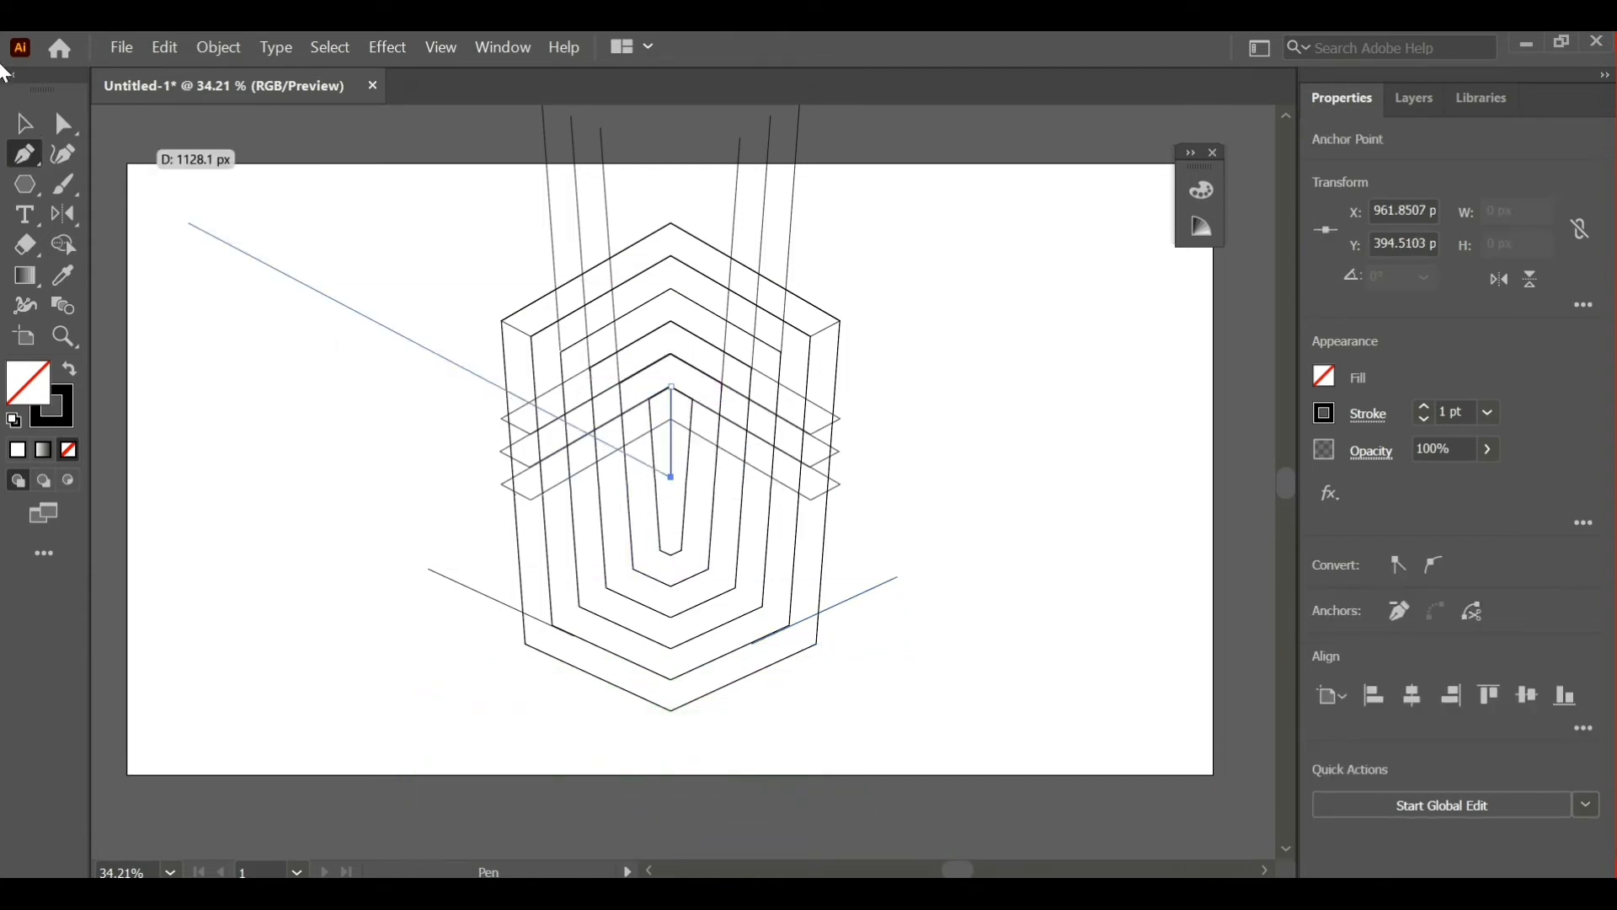
- Select all the construction artwork for the Shape Builder tool and set its colours to a black (000000) fill with no stroke
key("v")
left_click(104, 155)
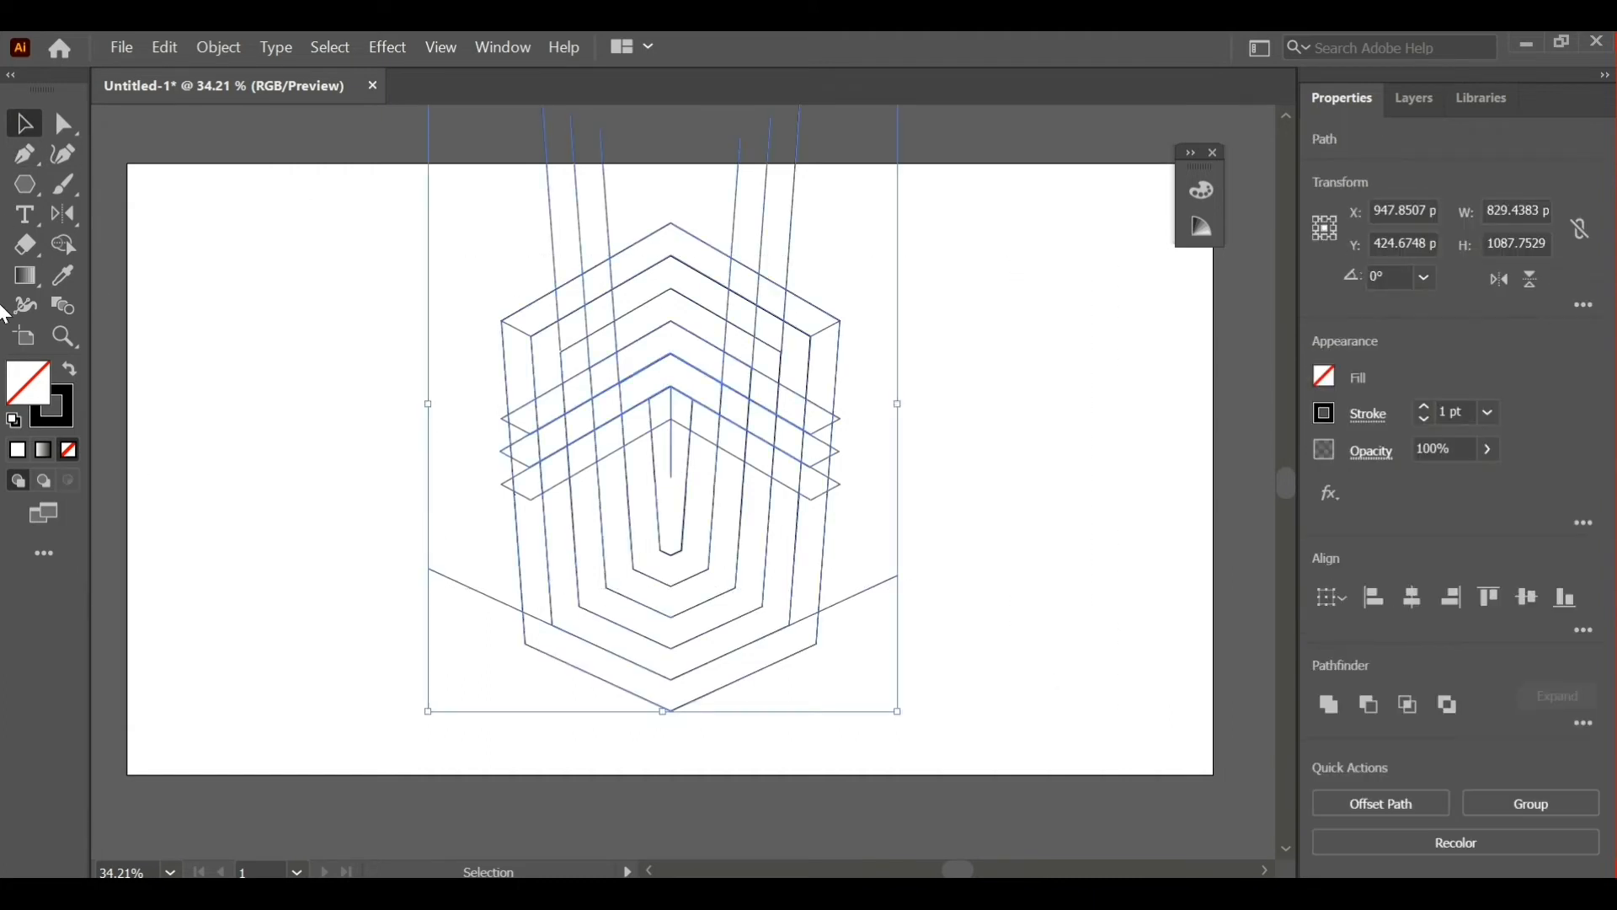
left_click(68, 246)
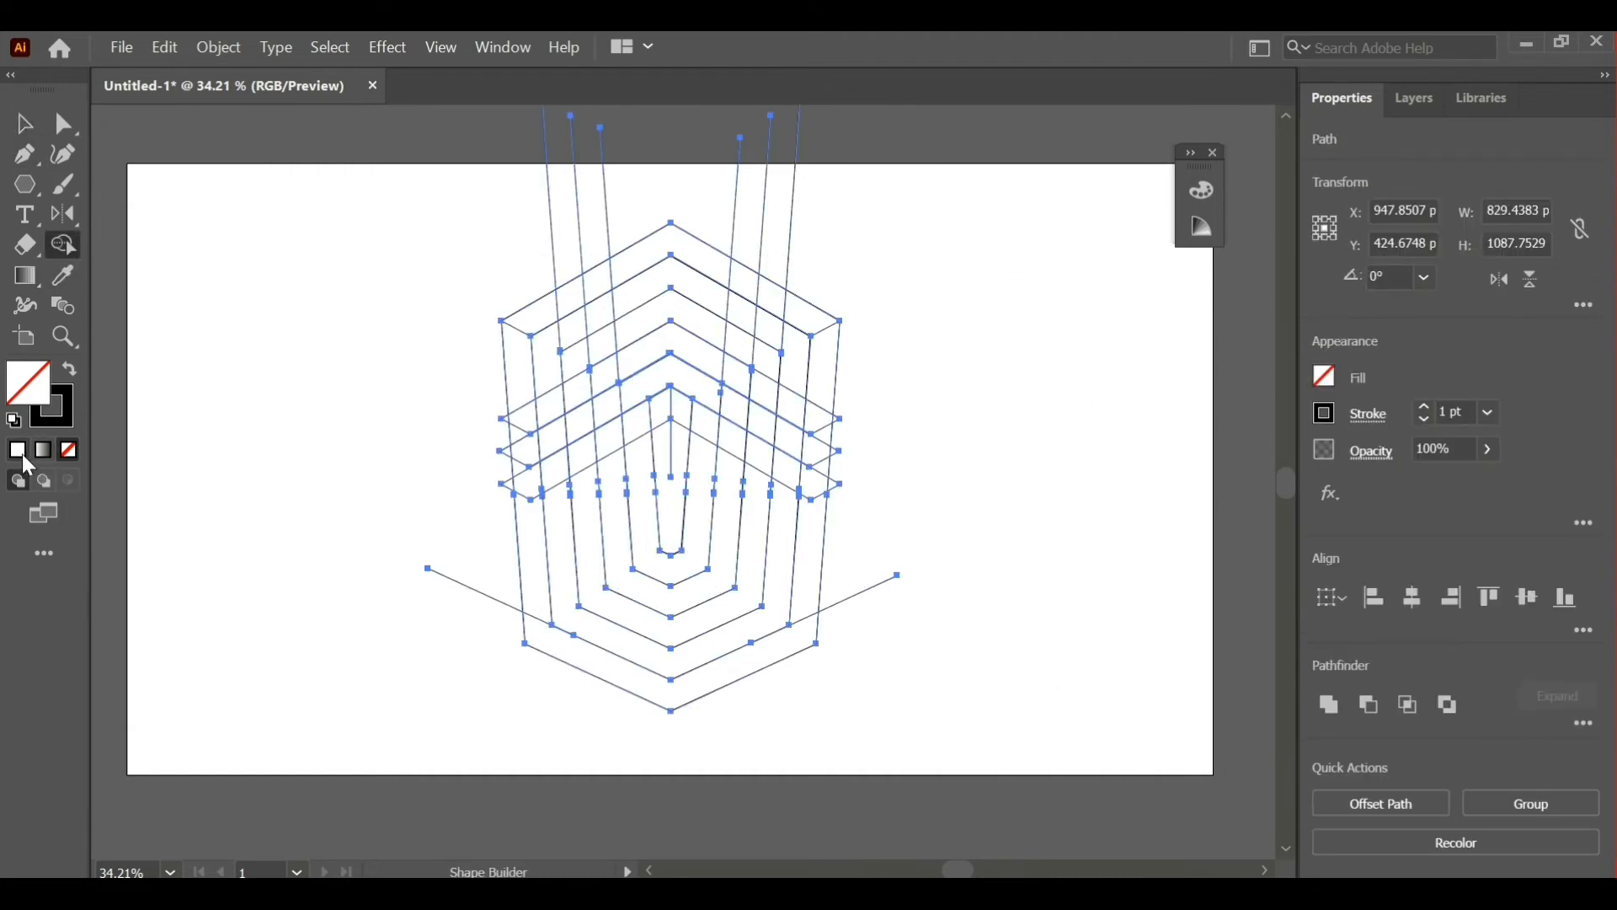
left_click(22, 453)
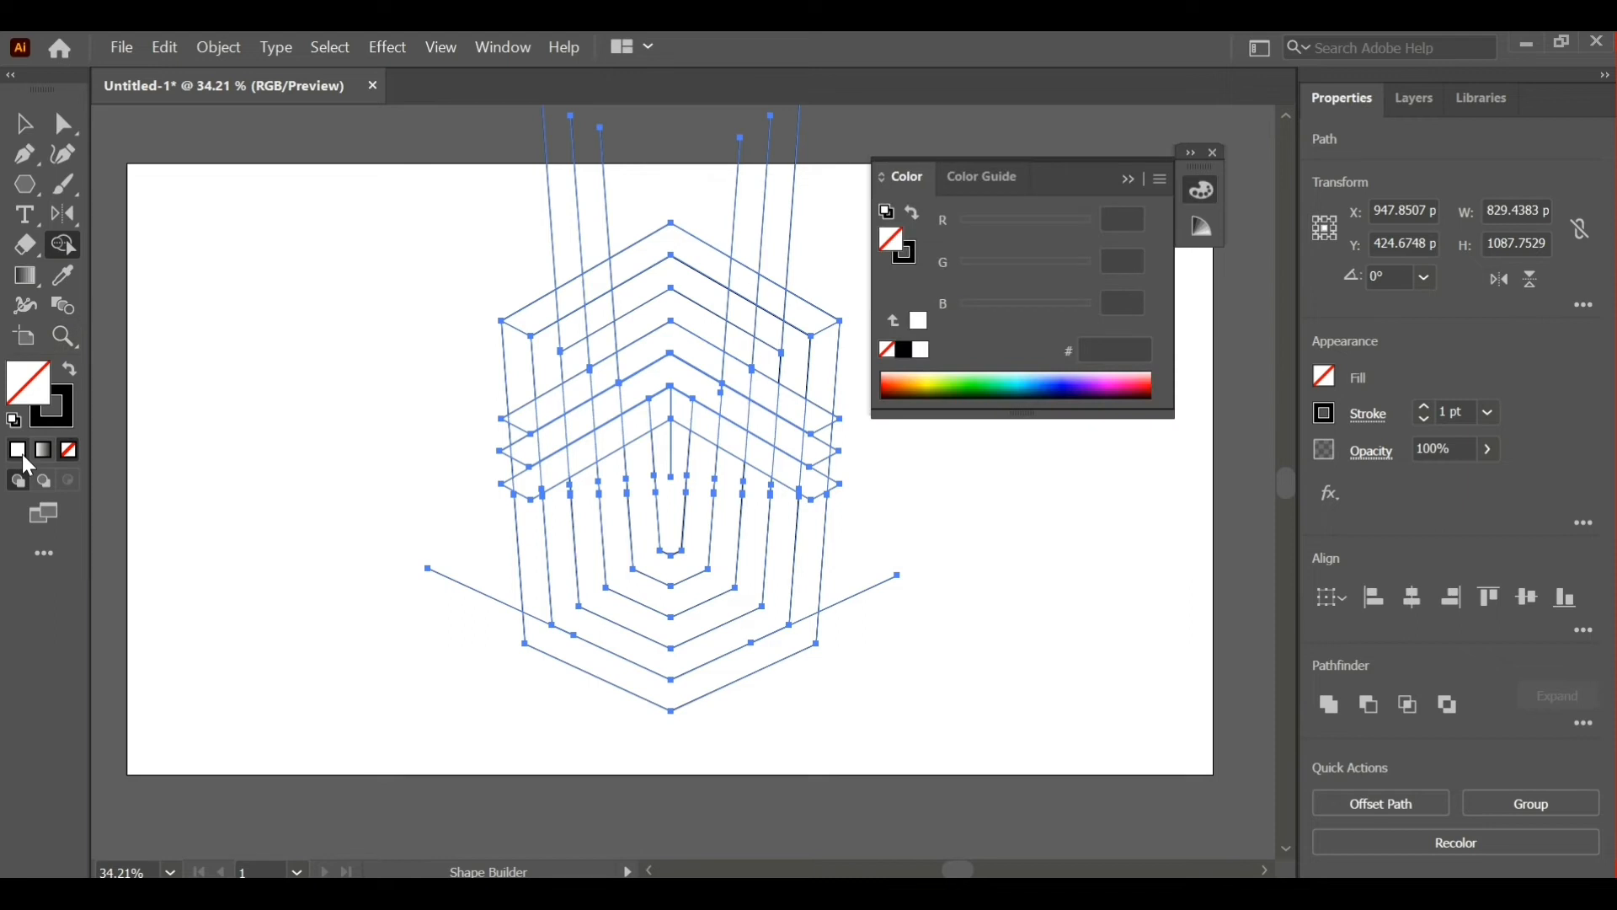
left_click(903, 259)
left_click(887, 350)
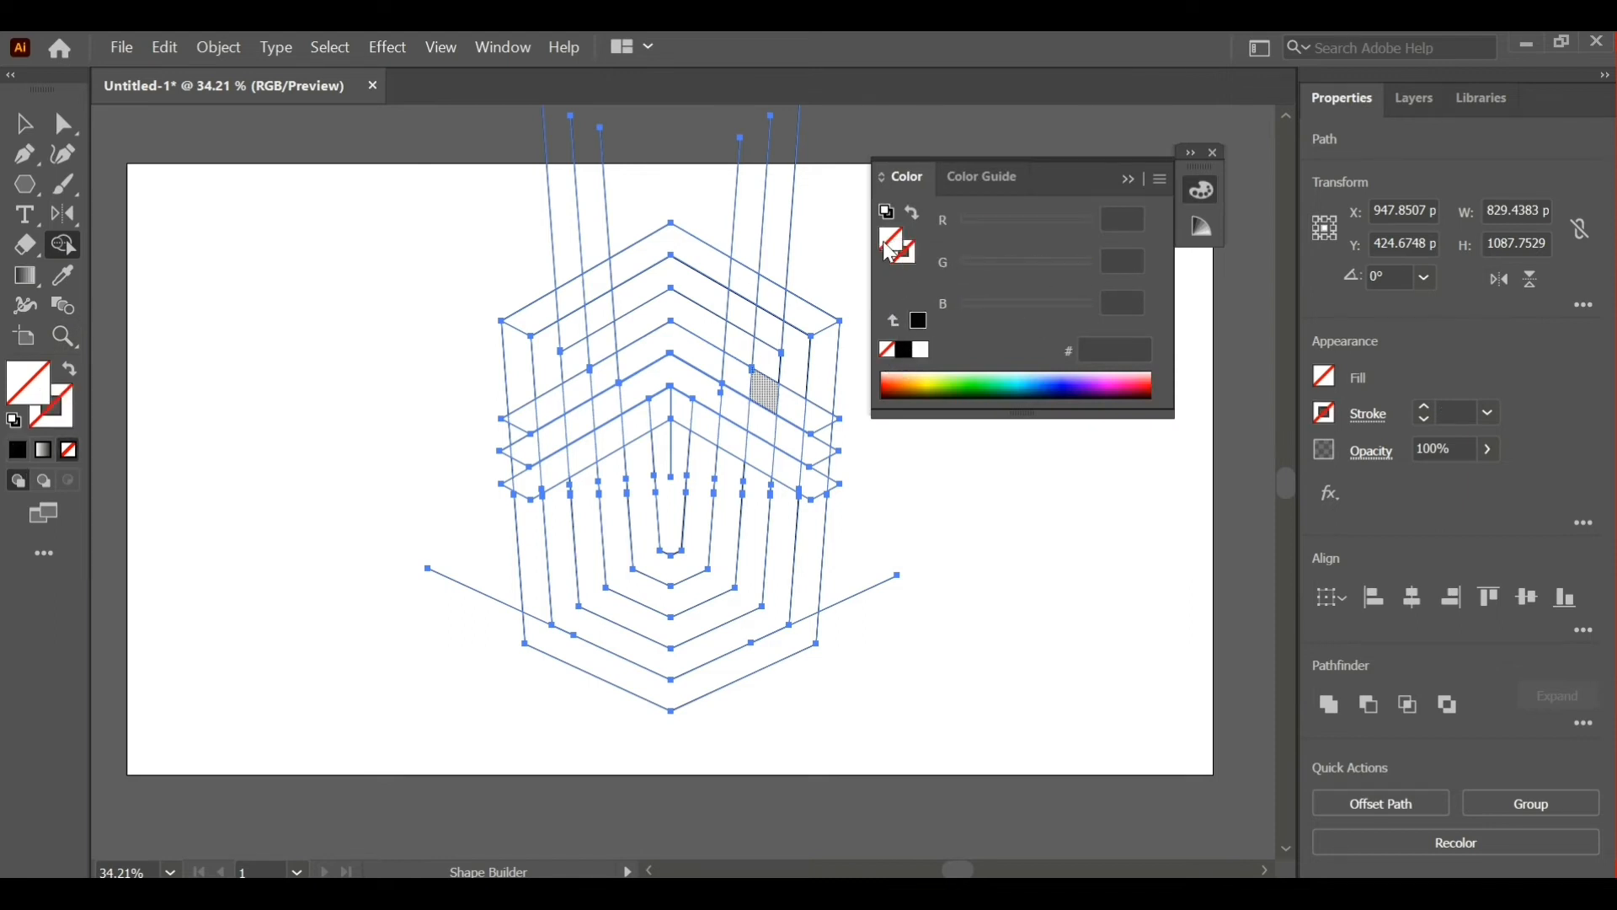
left_click(905, 355)
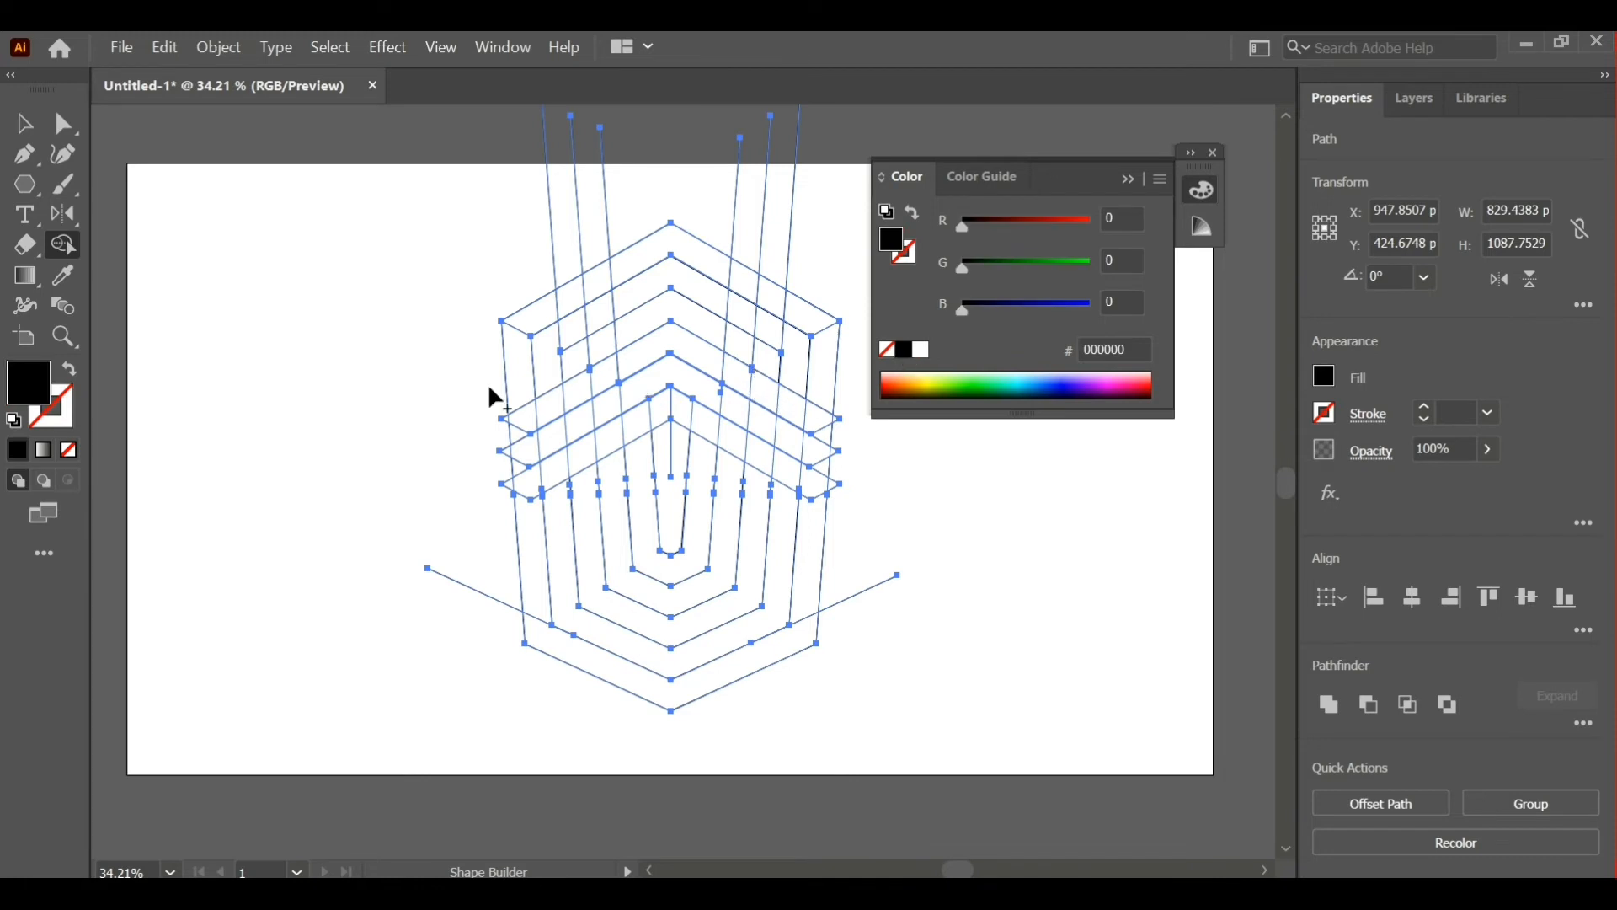
- Merge the two outer side bands and the chevron band linking them into one black H shape with Shape Builder
left_click_drag(532, 430, 526, 519)
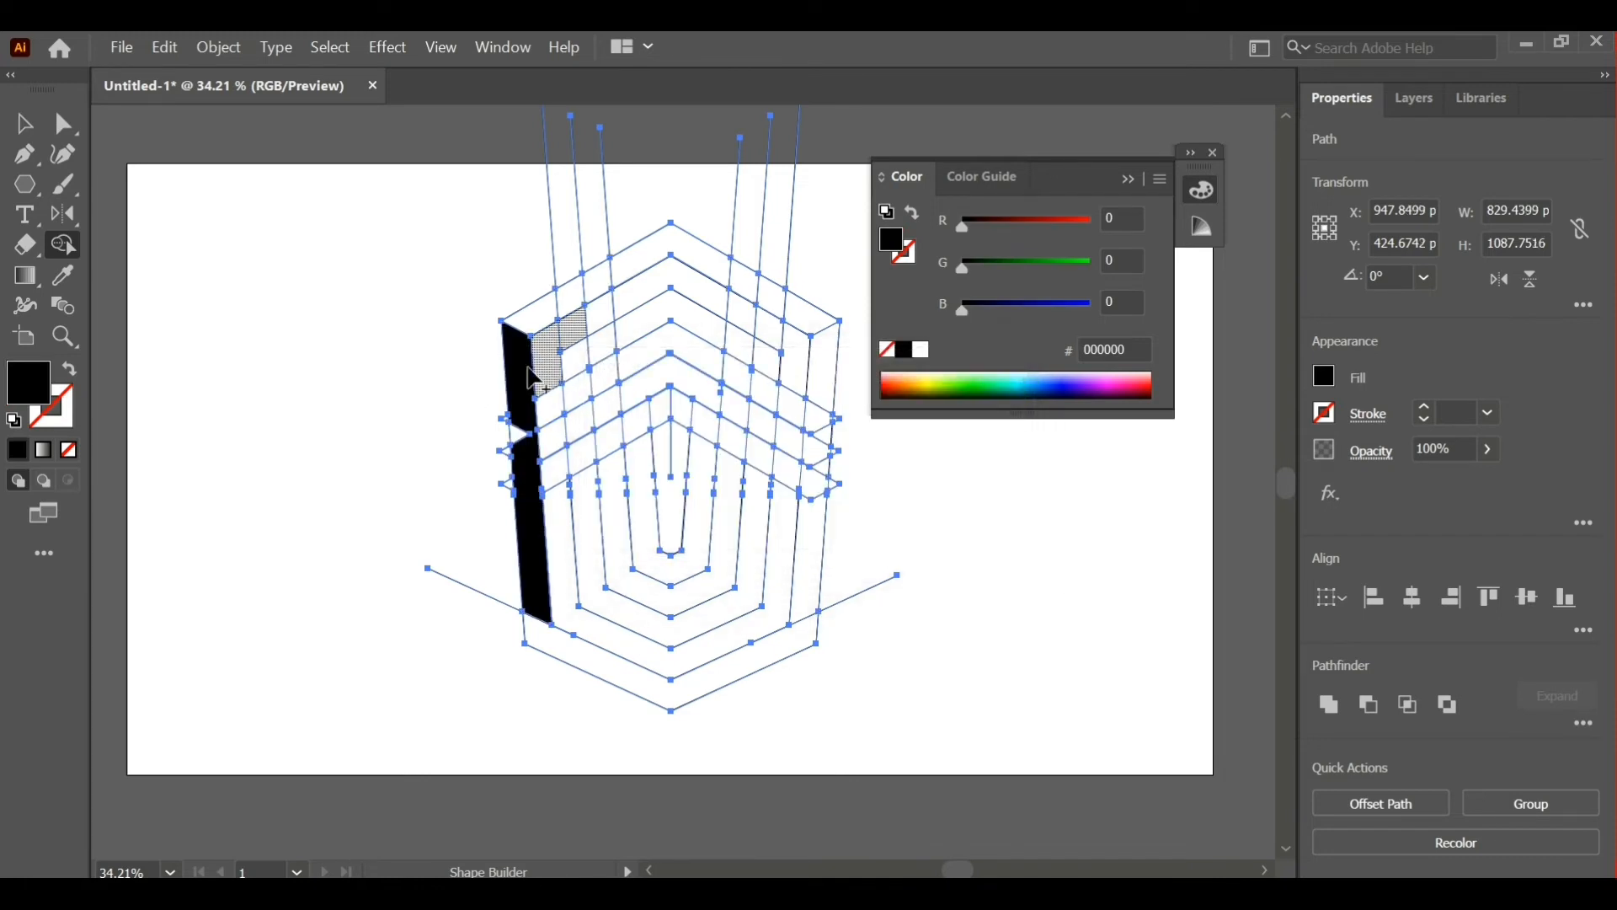
mouse_move(527, 458)
left_mouse_down()
mouse_move(576, 383)
mouse_move(648, 356)
left_mouse_up()
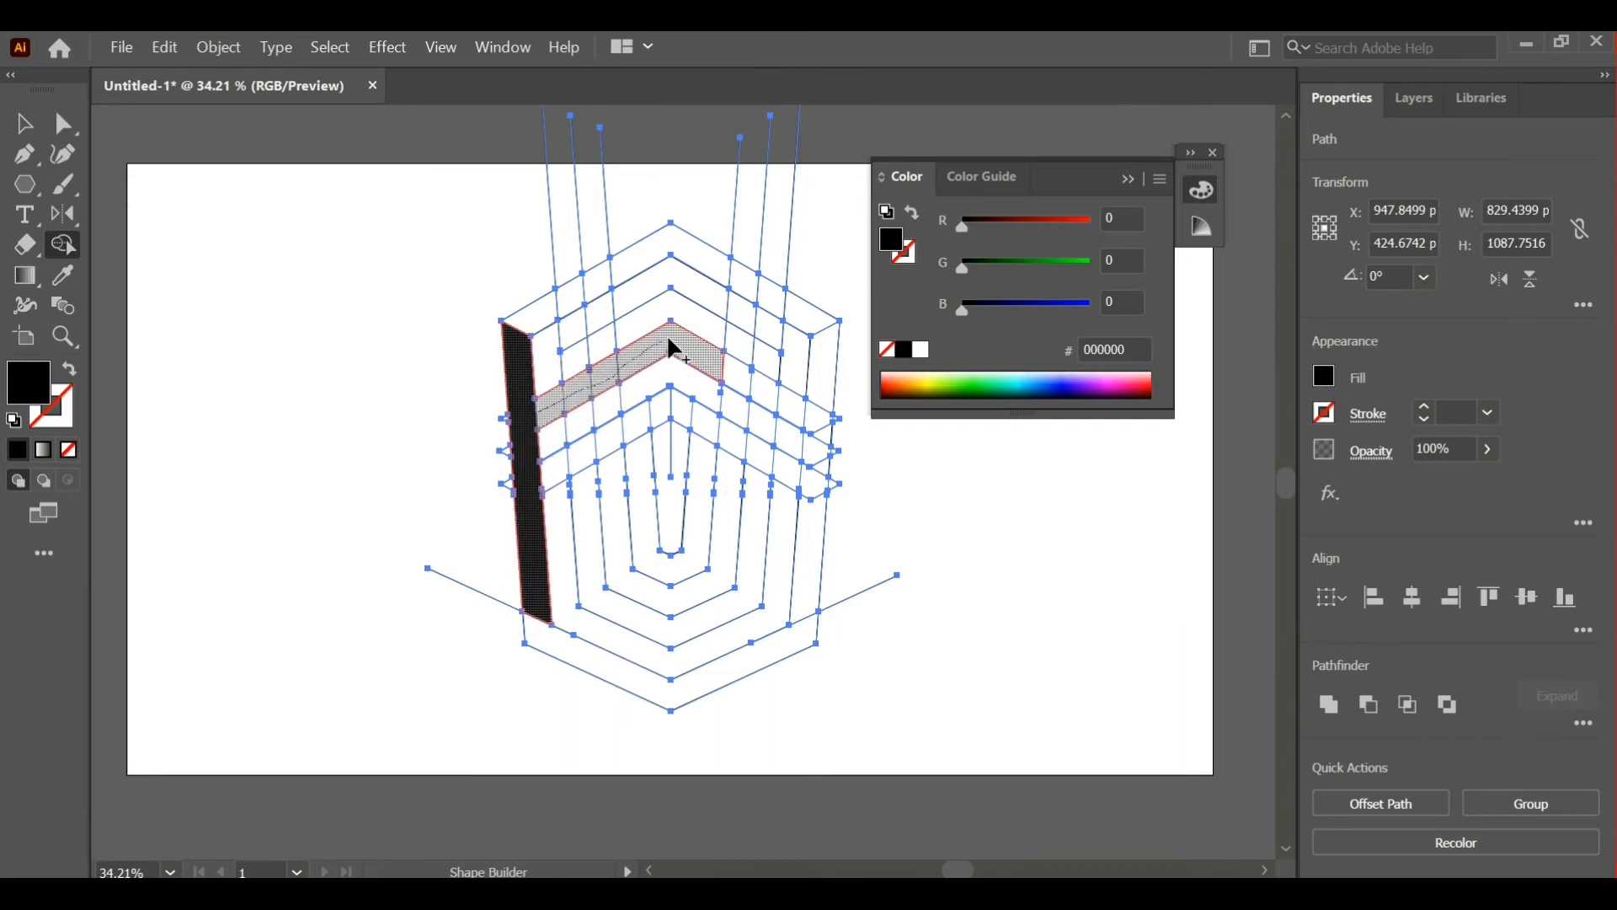
mouse_move(692, 343)
left_mouse_down()
mouse_move(816, 420)
mouse_move(824, 389)
mouse_move(811, 538)
left_mouse_up()
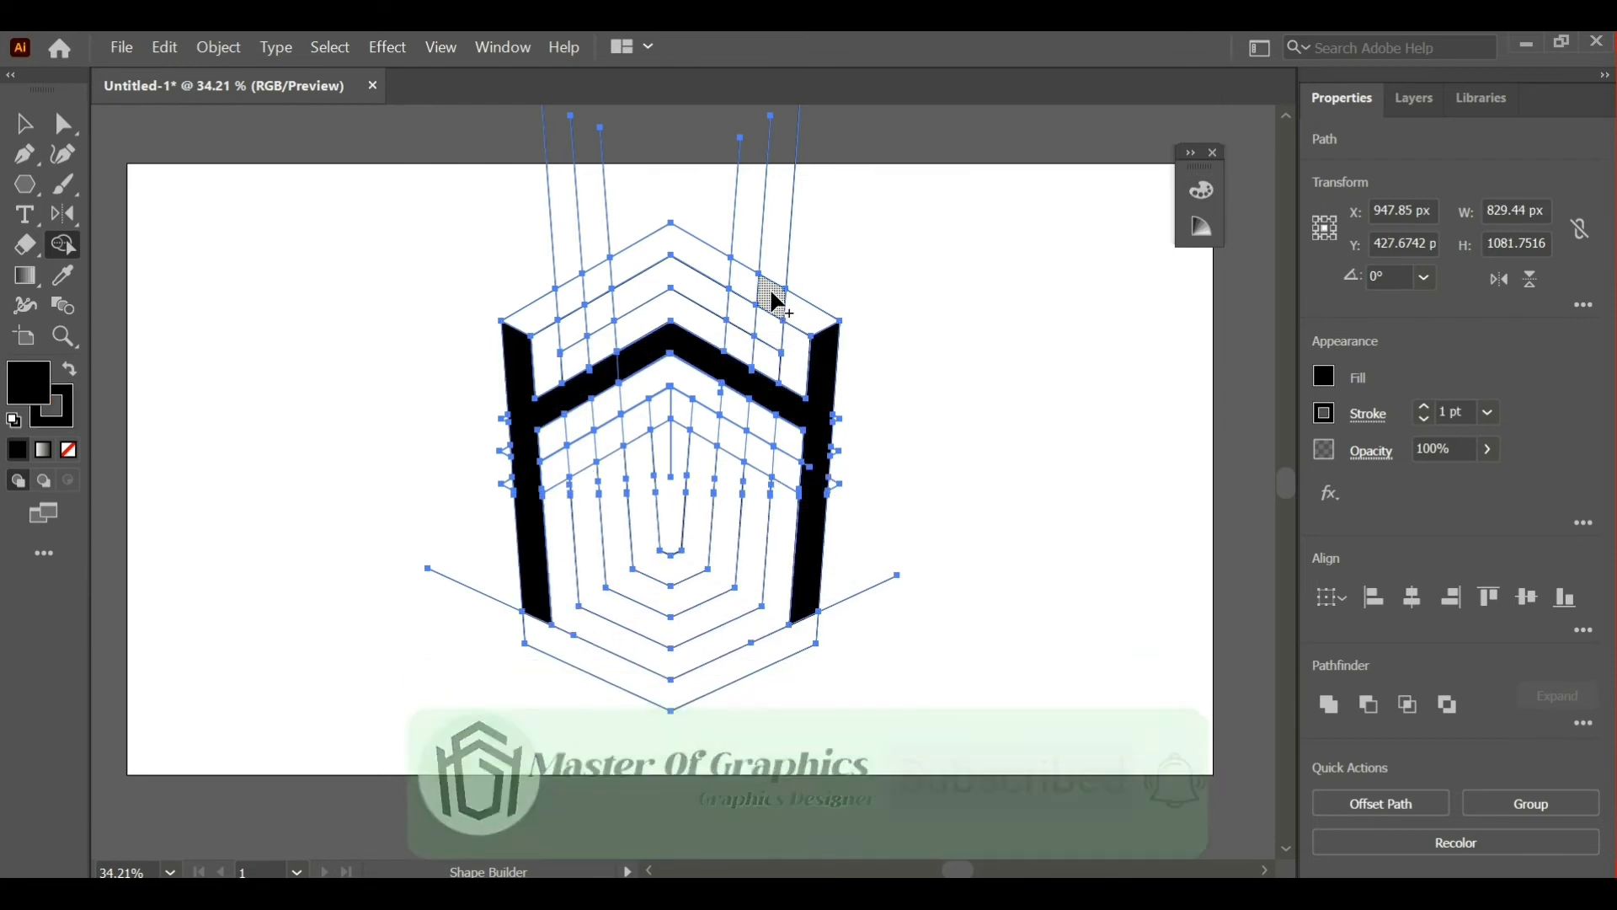
- Merge the top chevron, inner left side, bottom and right side regions with Shape Builder, ending the G with the inner bar at the centre line
mouse_move(768, 291)
left_mouse_down()
mouse_move(667, 246)
mouse_move(567, 315)
left_mouse_up()
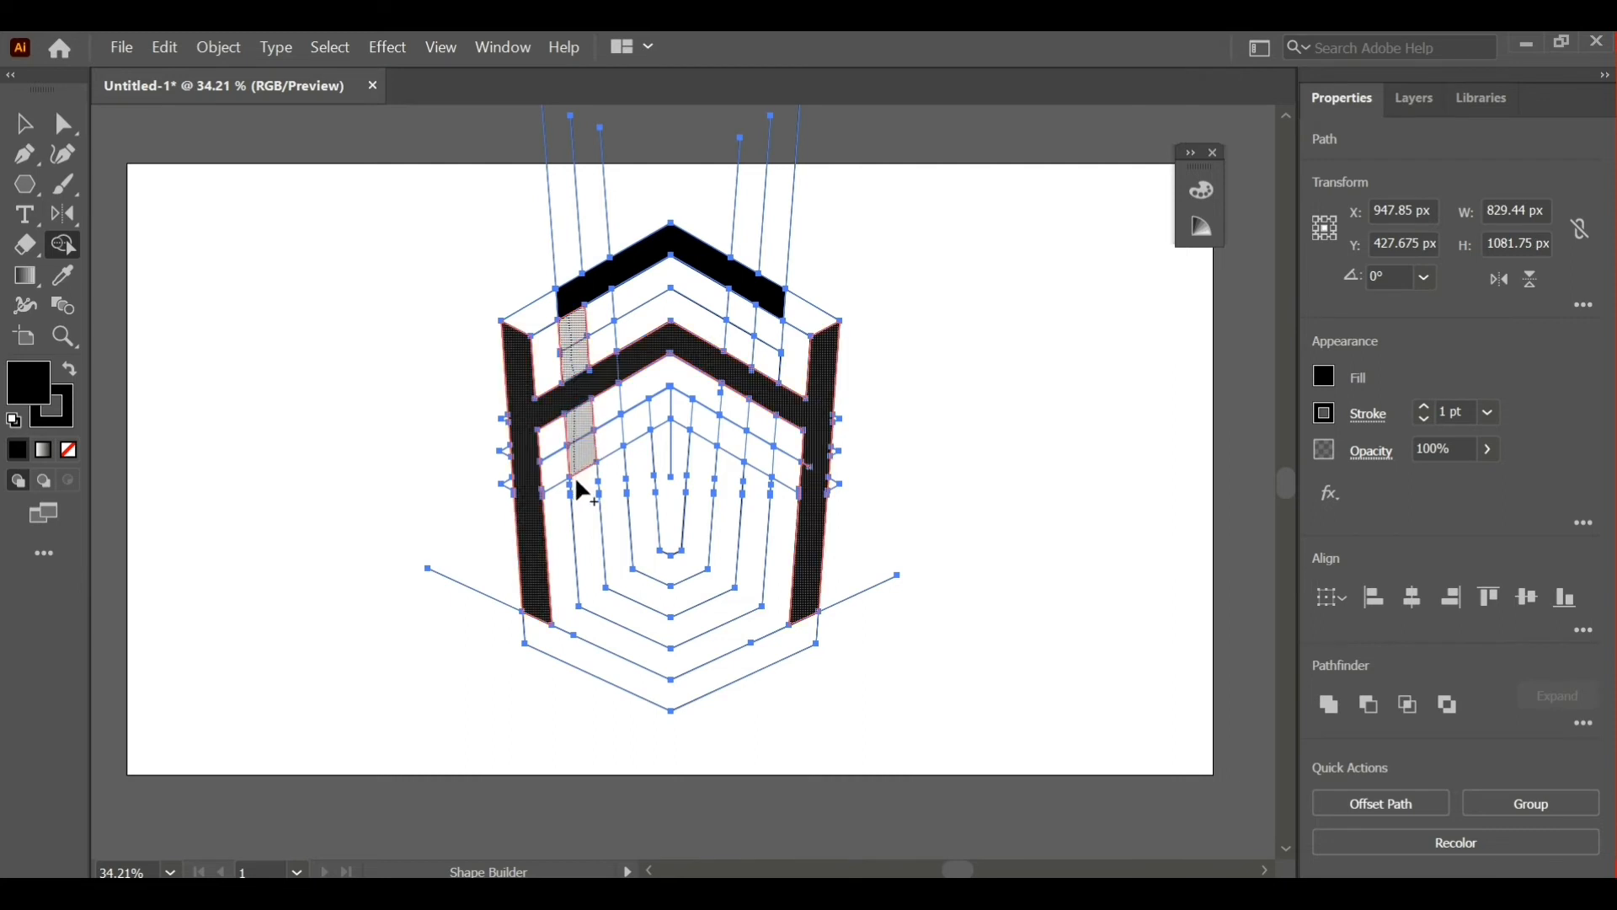
left_click_drag(577, 481, 580, 487)
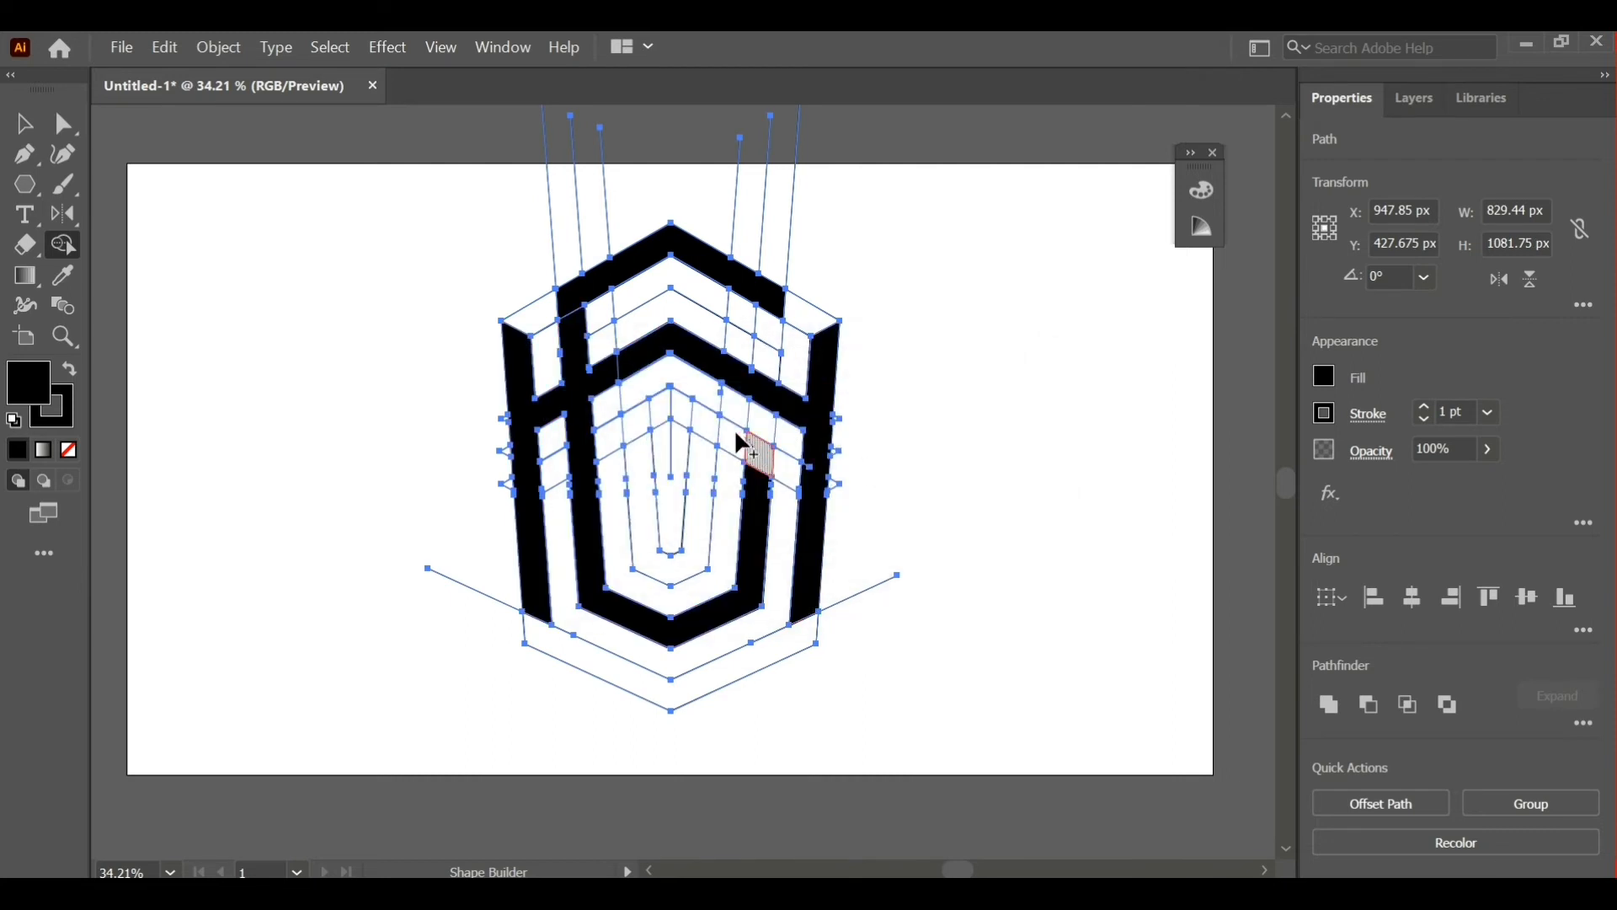
left_click(689, 409)
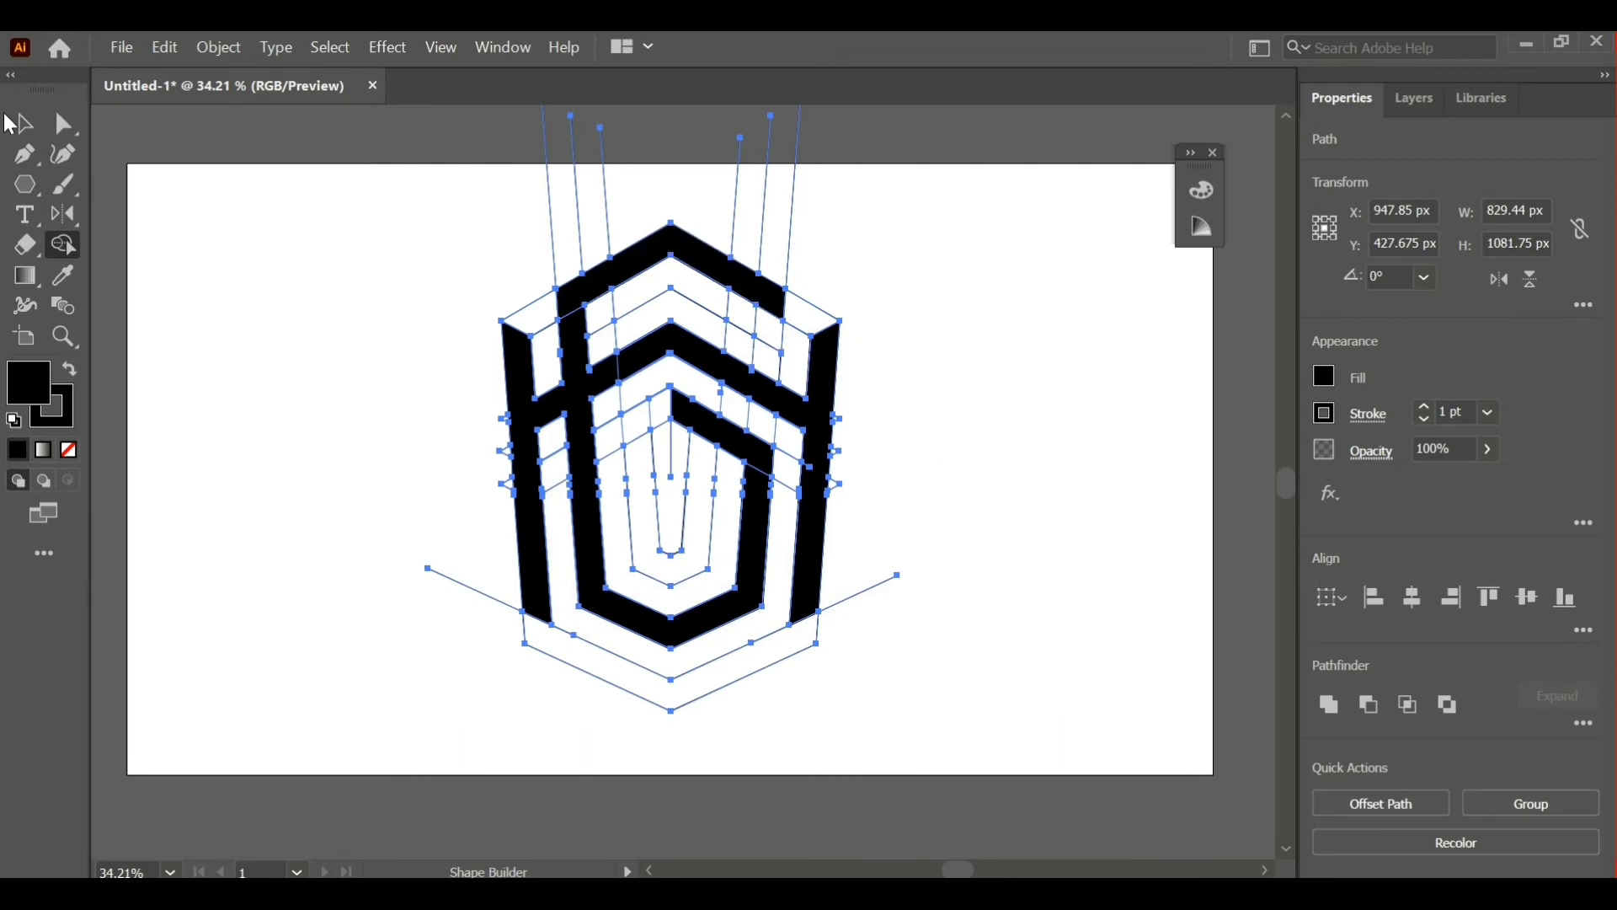
key("v")
left_click(496, 239)
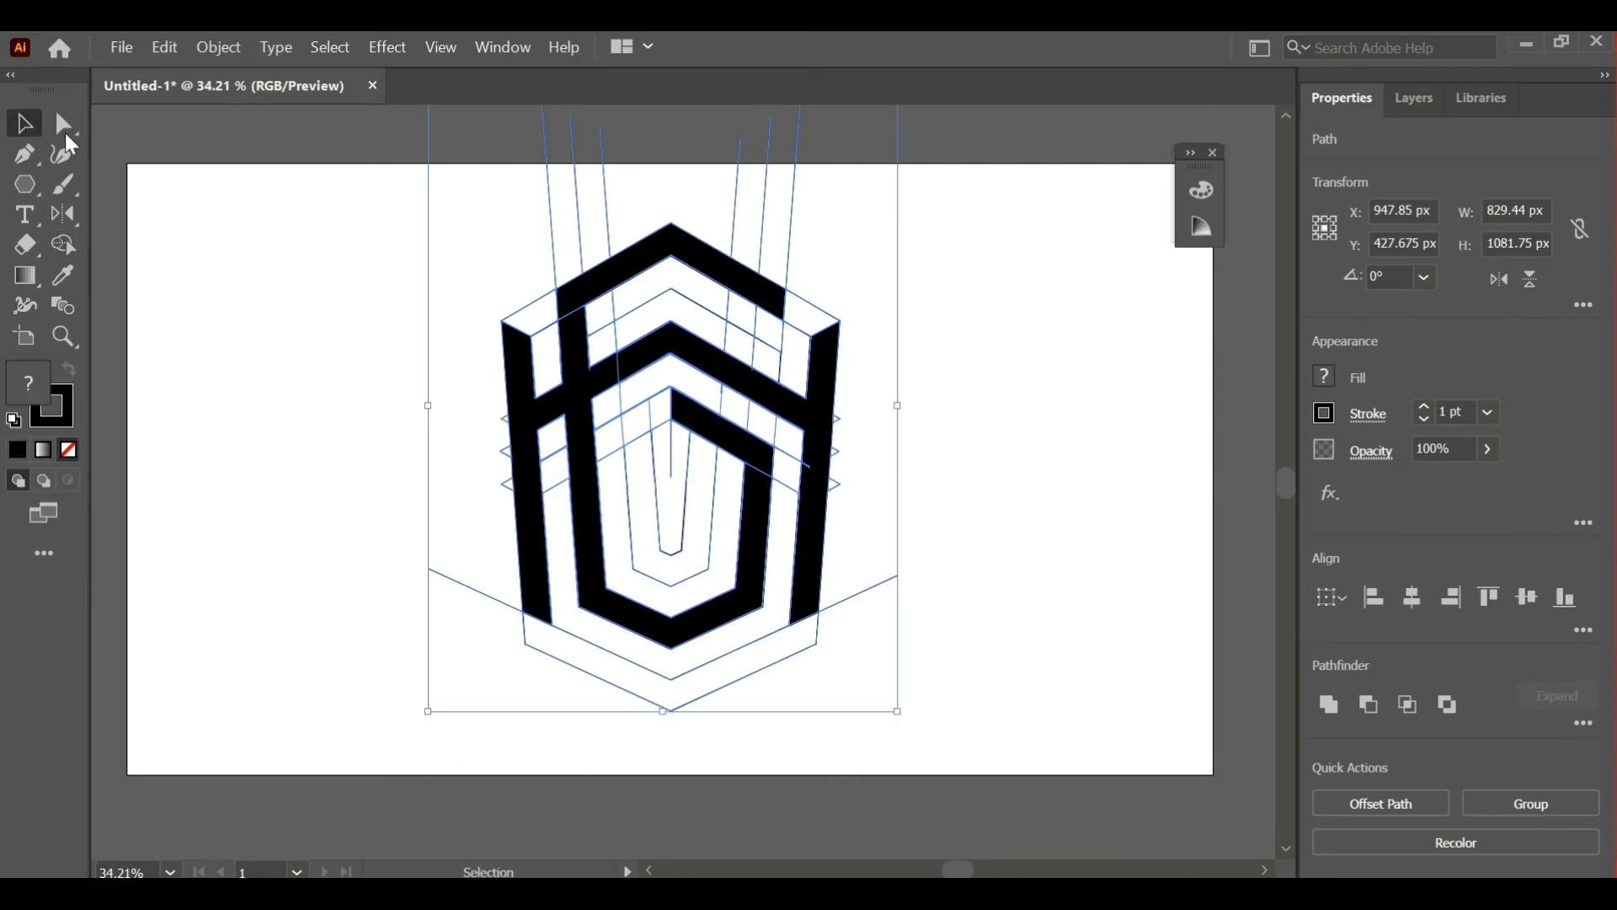
left_click(644, 253)
left_click(581, 362)
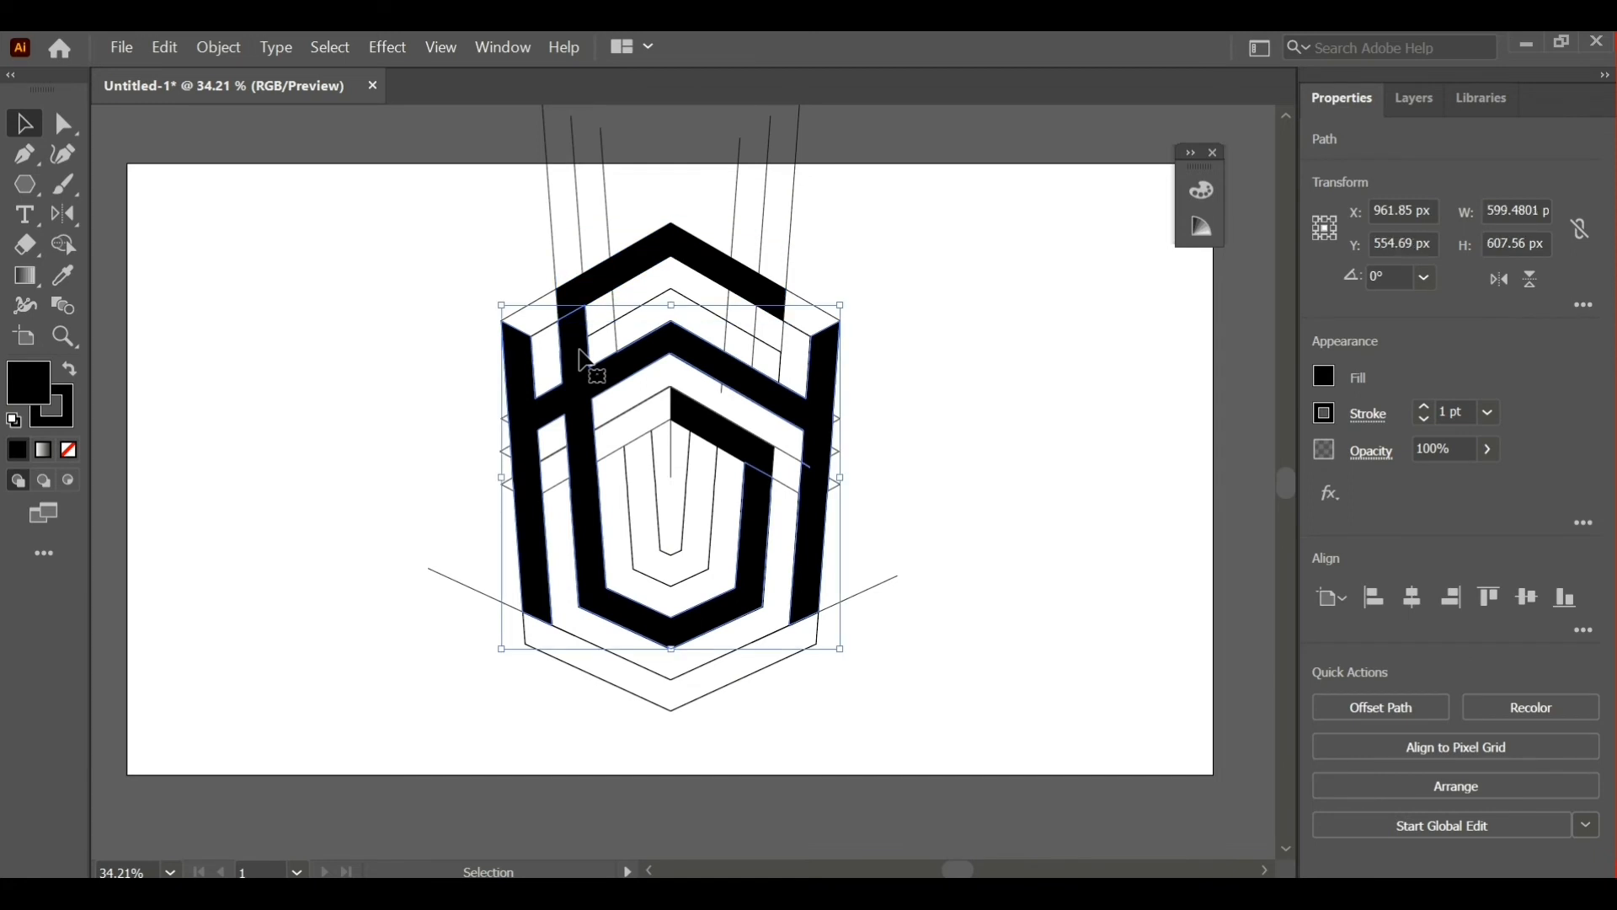
left_click(603, 274, "shift")
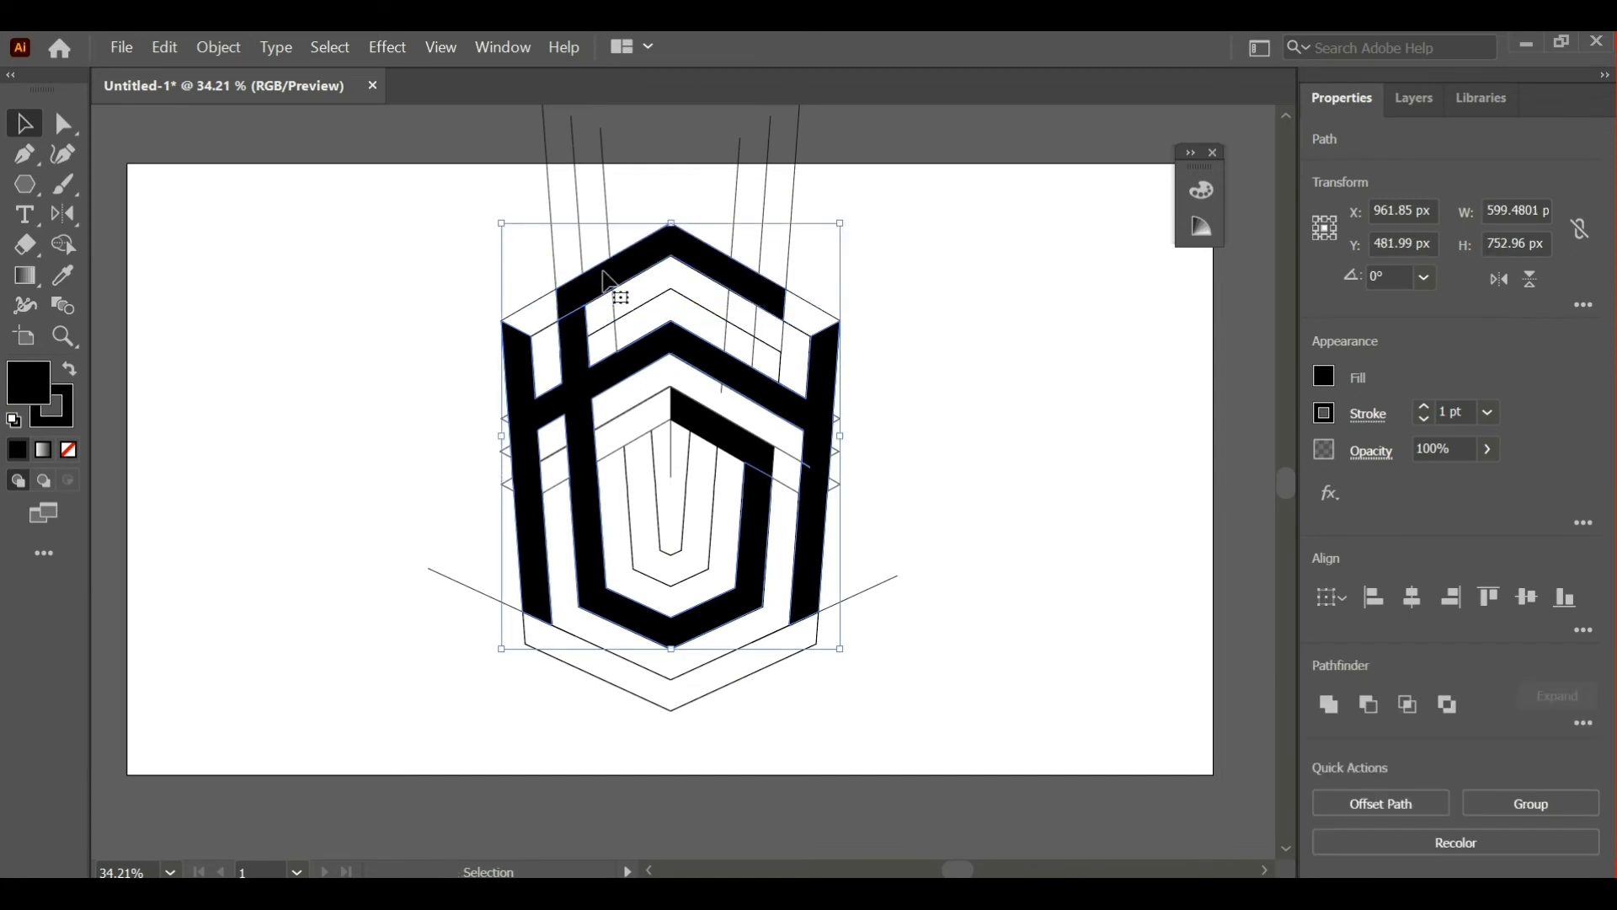
left_click_drag(609, 278, 204, 212)
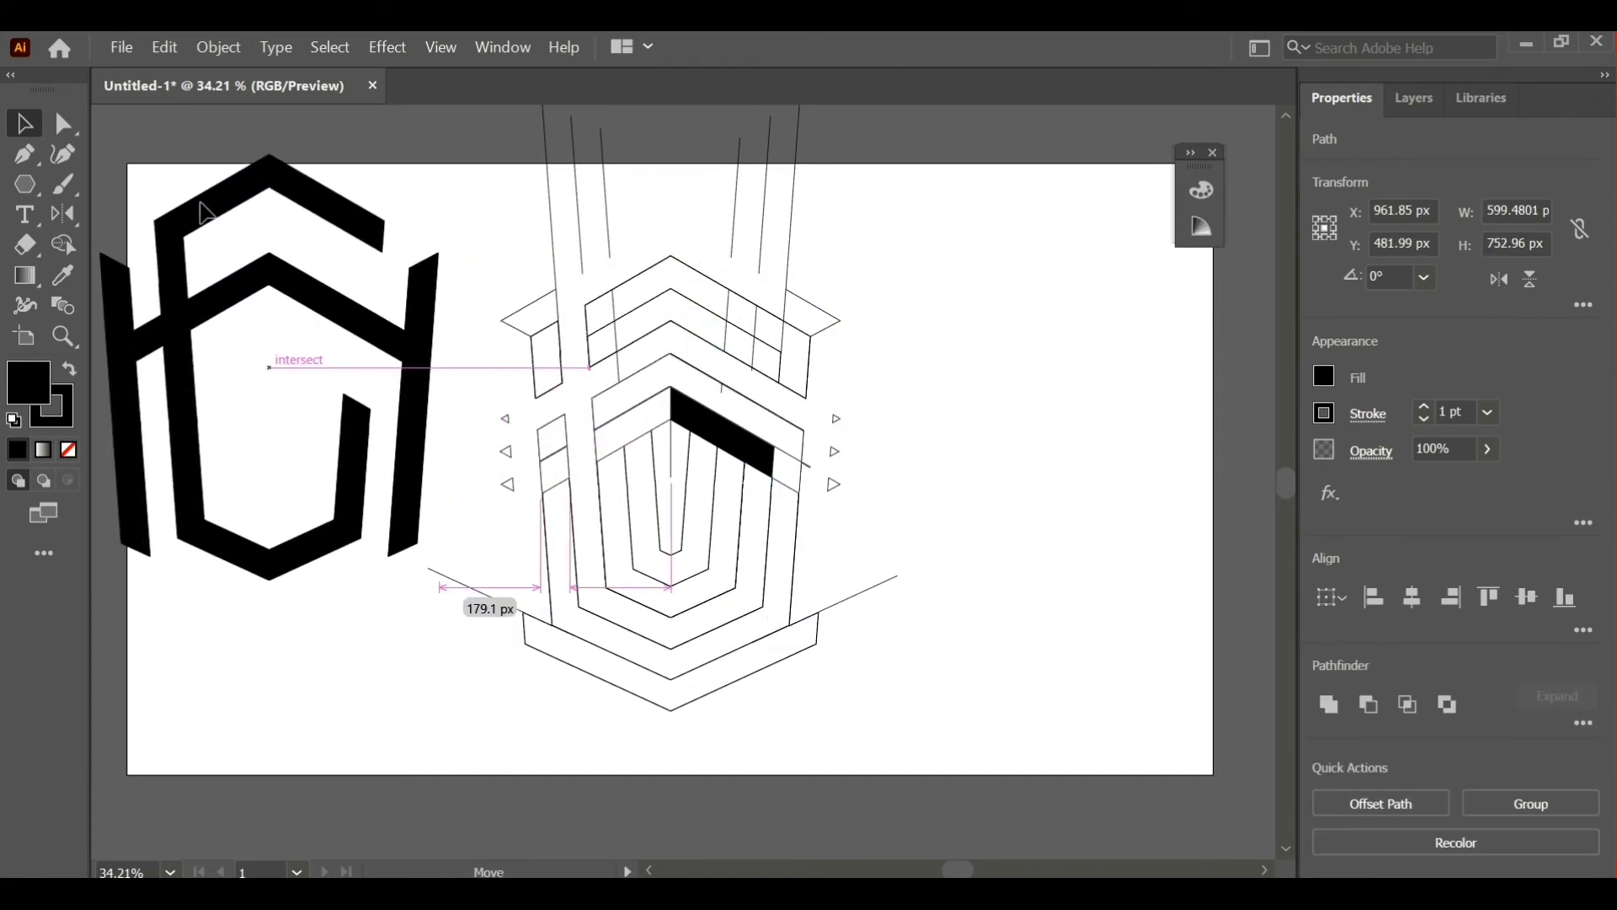
key("ctrl+z")
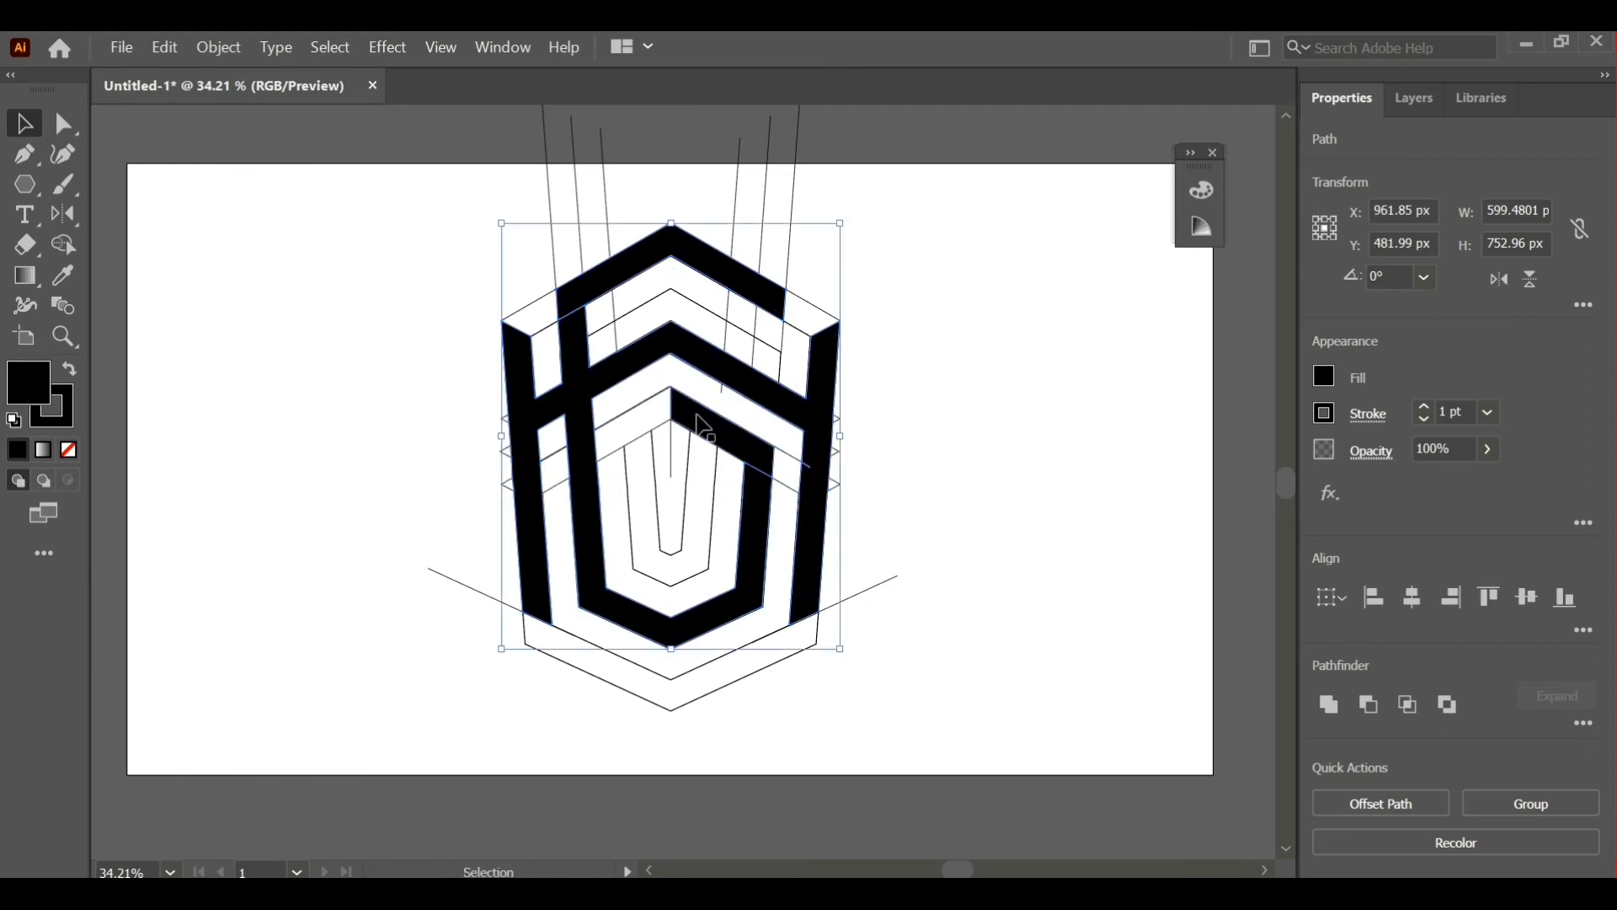
left_click(411, 394)
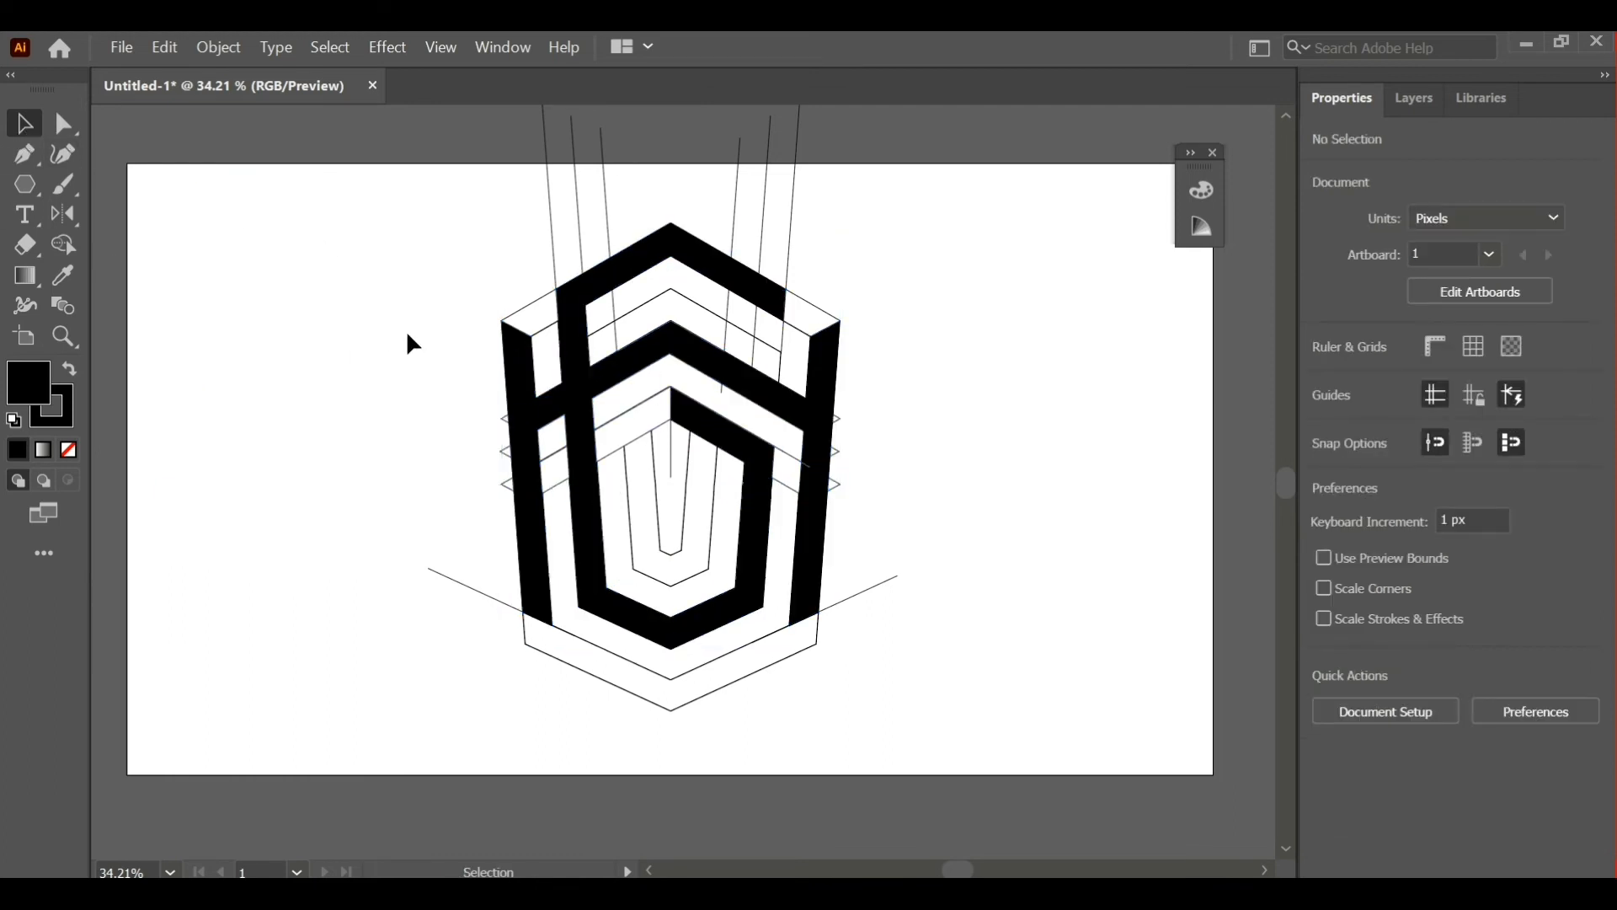
- Move all the black logo pieces, including the inner G bar, clear of the construction lines and delete the leftover outlines
left_click(621, 281)
left_click(684, 396, "shift")
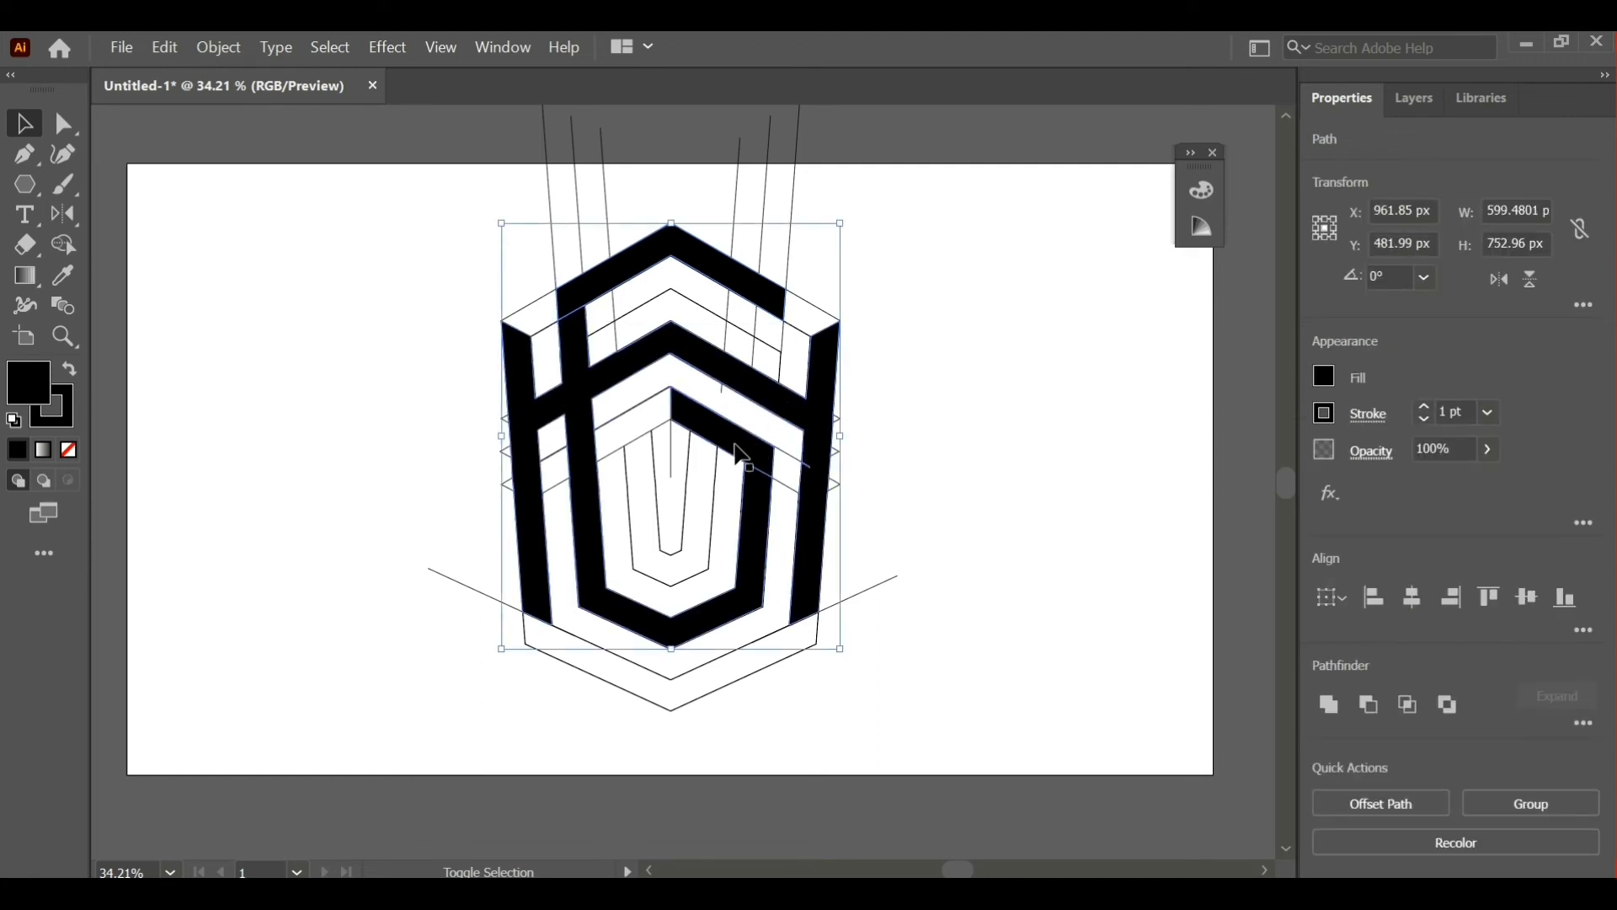
left_click_drag(720, 362, 302, 340)
left_click_drag(474, 188, 994, 745)
key("Delete")
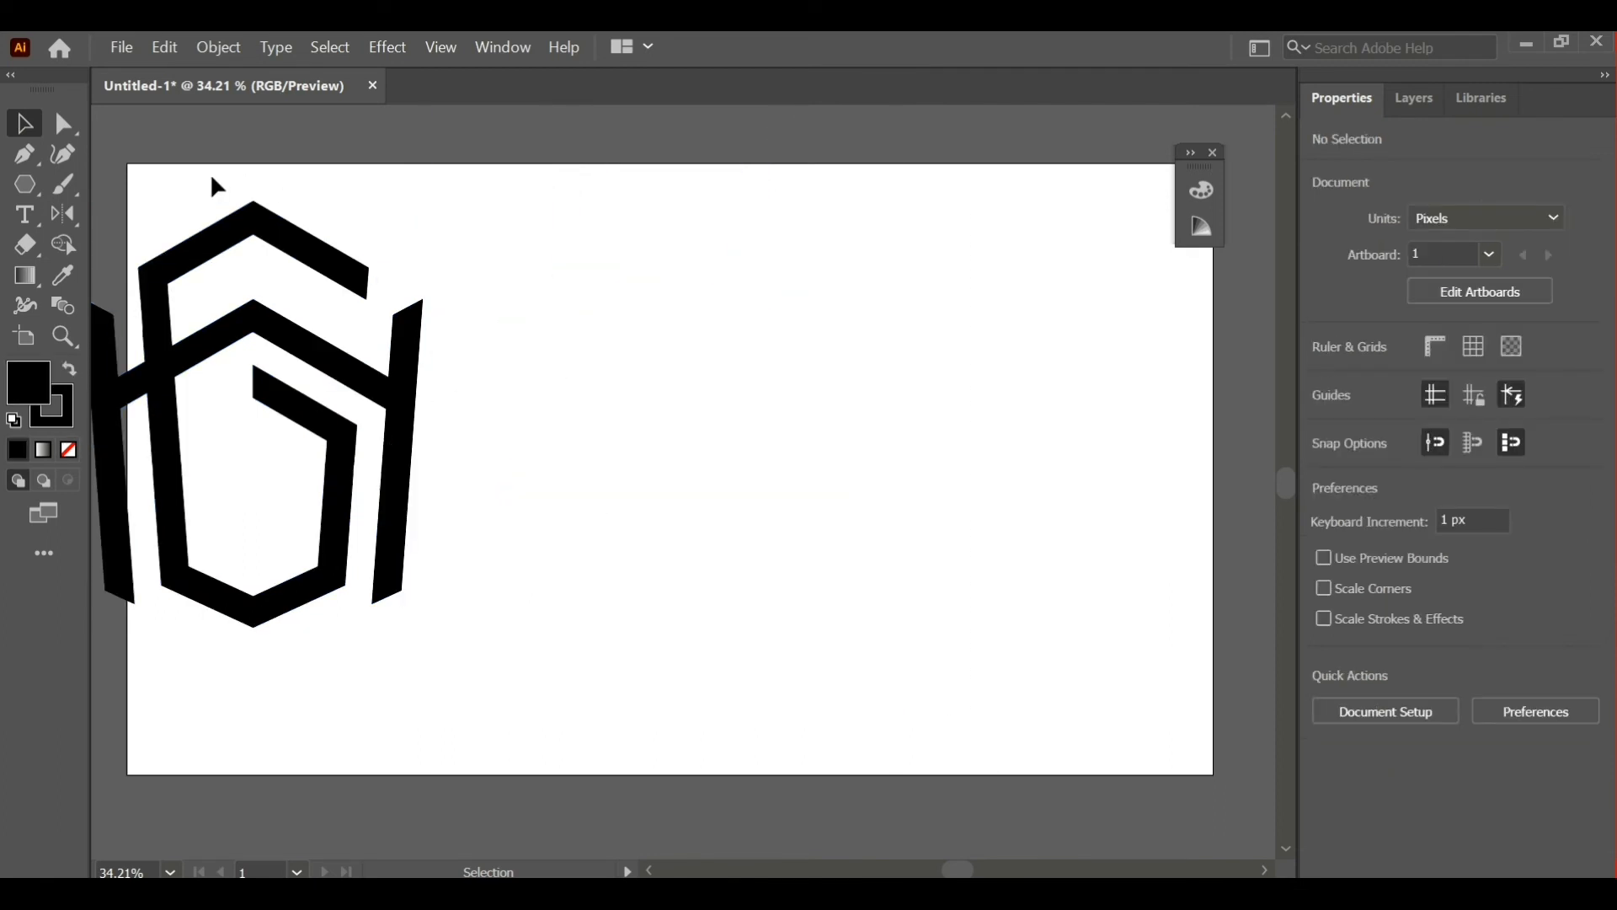
- Move the black logo pieces back toward the middle of the artboard and group them
left_click_drag(210, 173, 493, 642)
left_click_drag(305, 340, 692, 364)
right_click(706, 273)
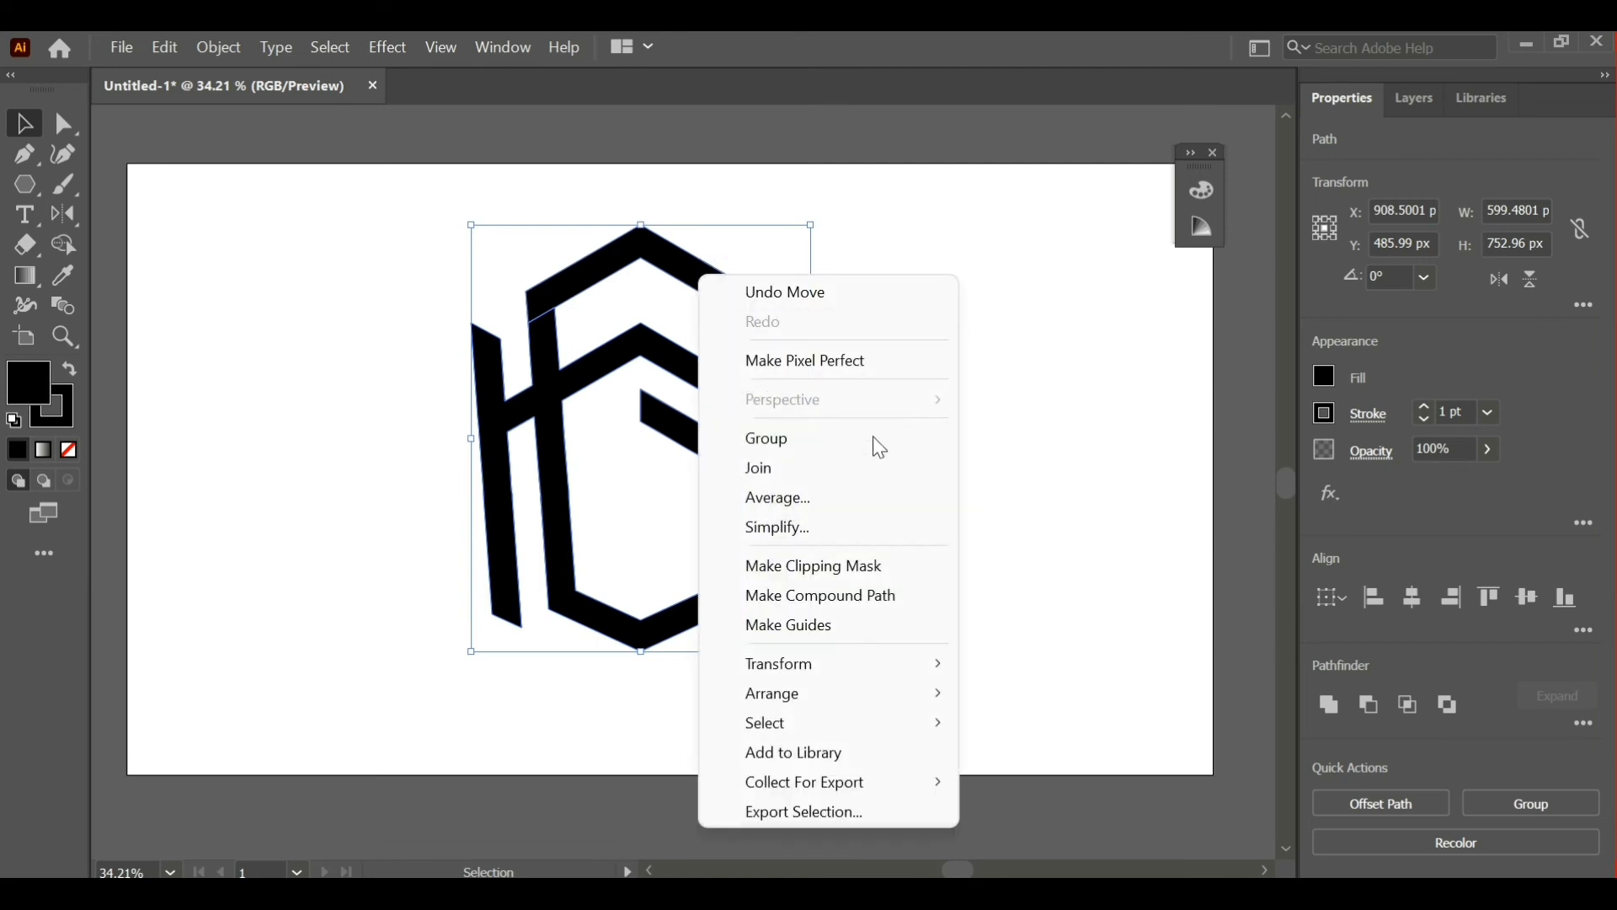
left_click(830, 437)
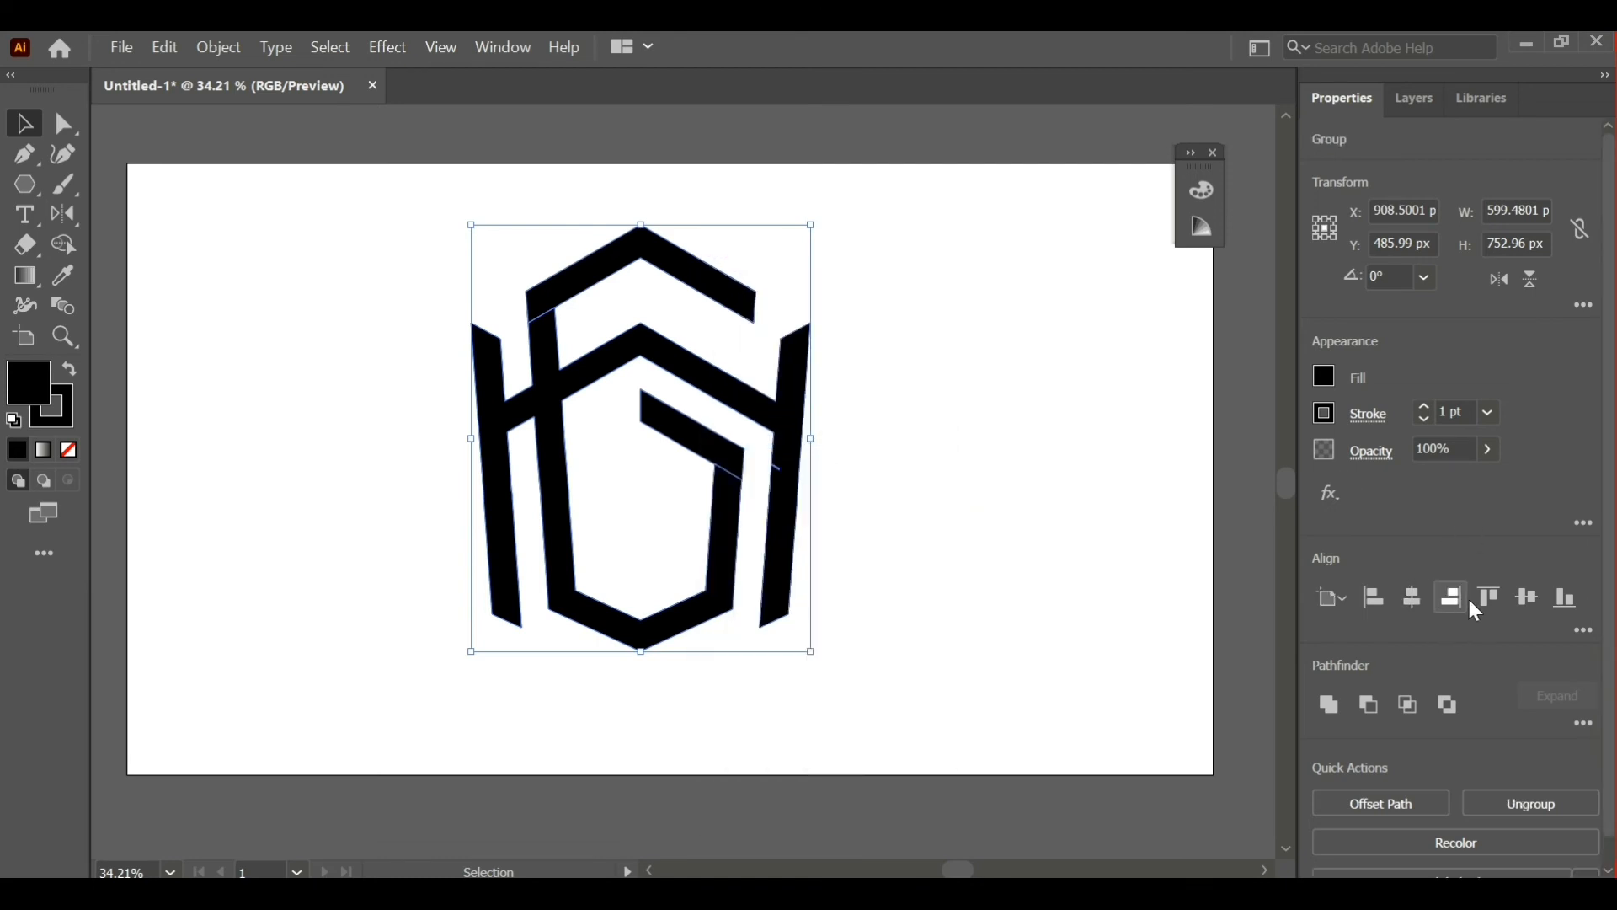
- Centre the grouped logo vertically and horizontally on the artboard and deselect it
left_click(1524, 598)
left_click(1412, 598)
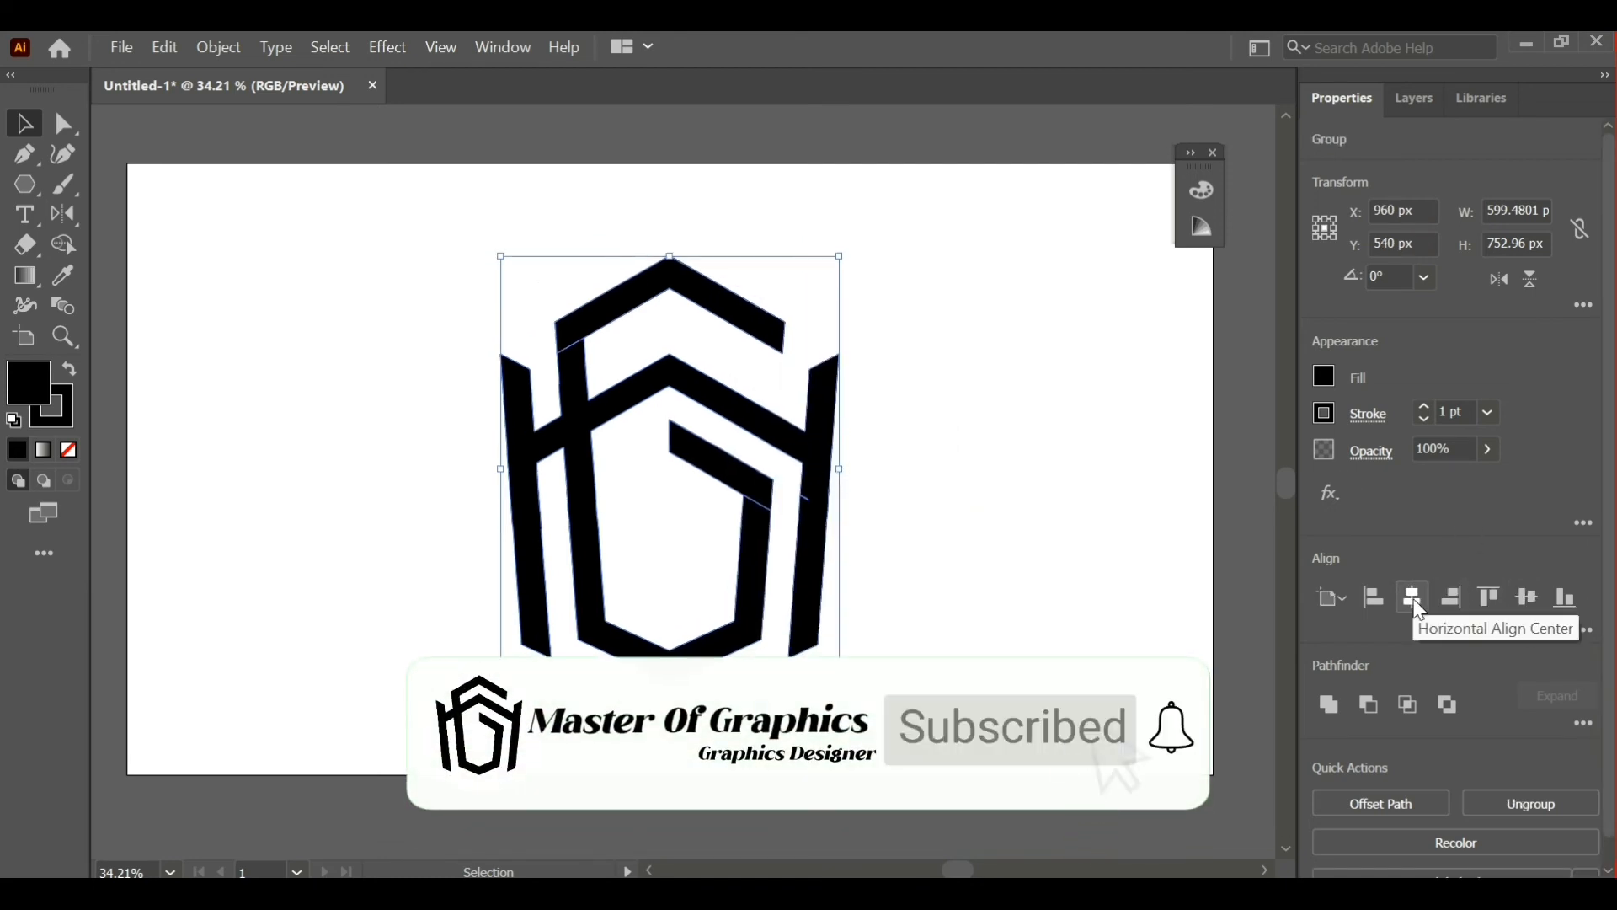
left_click(1075, 440)
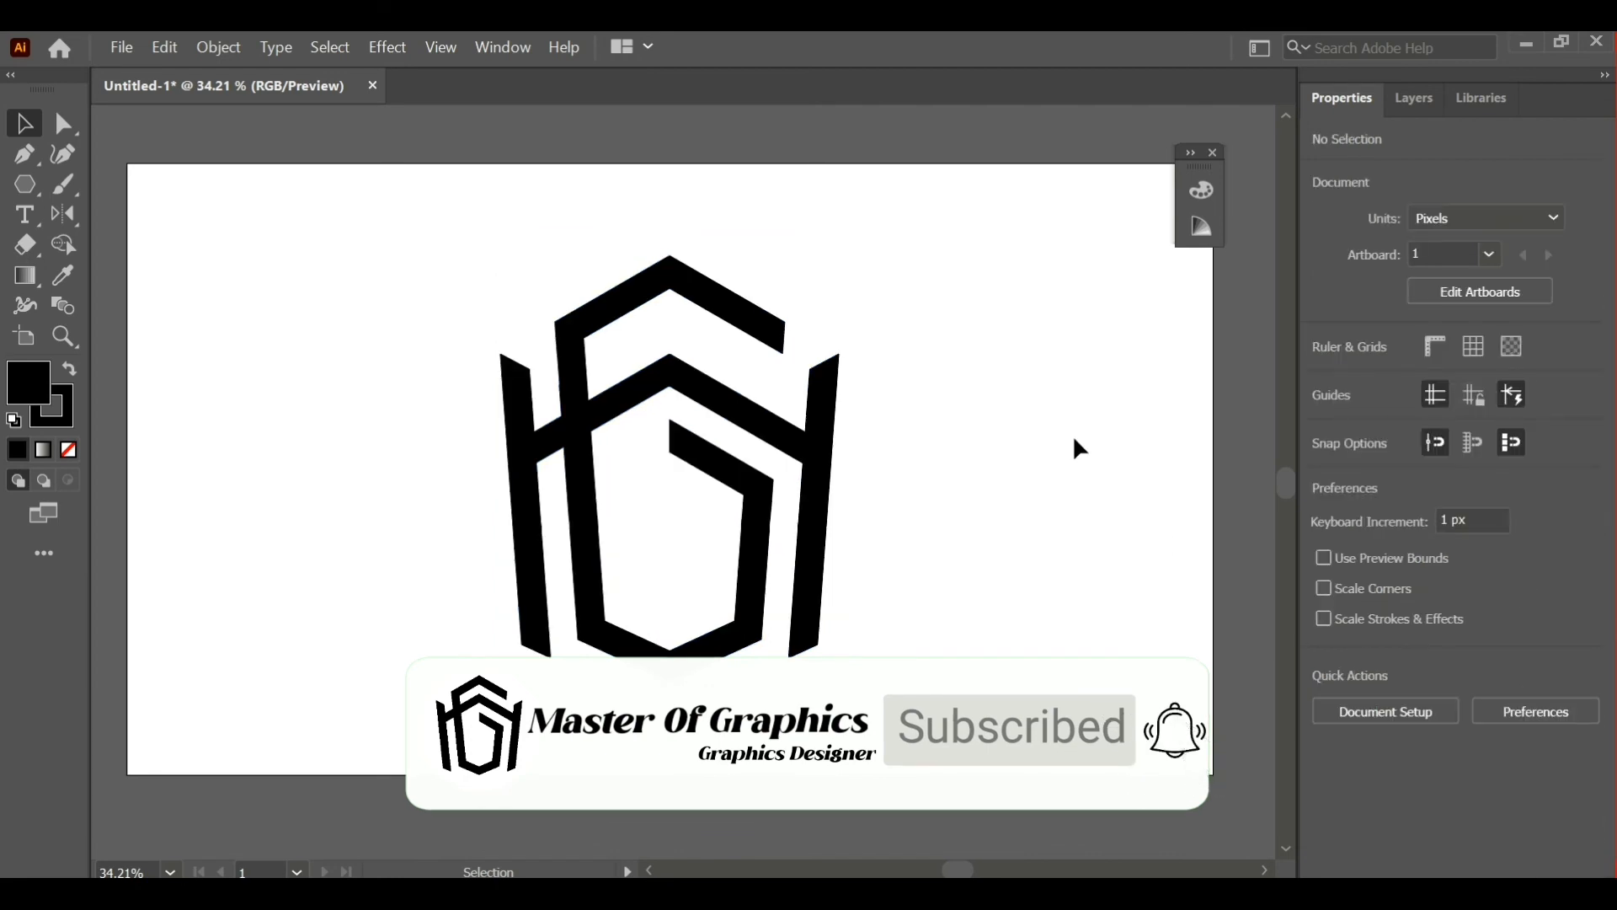
- Export the logo to the Logo GH folder as a PNG named 2, using all artboards
left_click(118, 47)
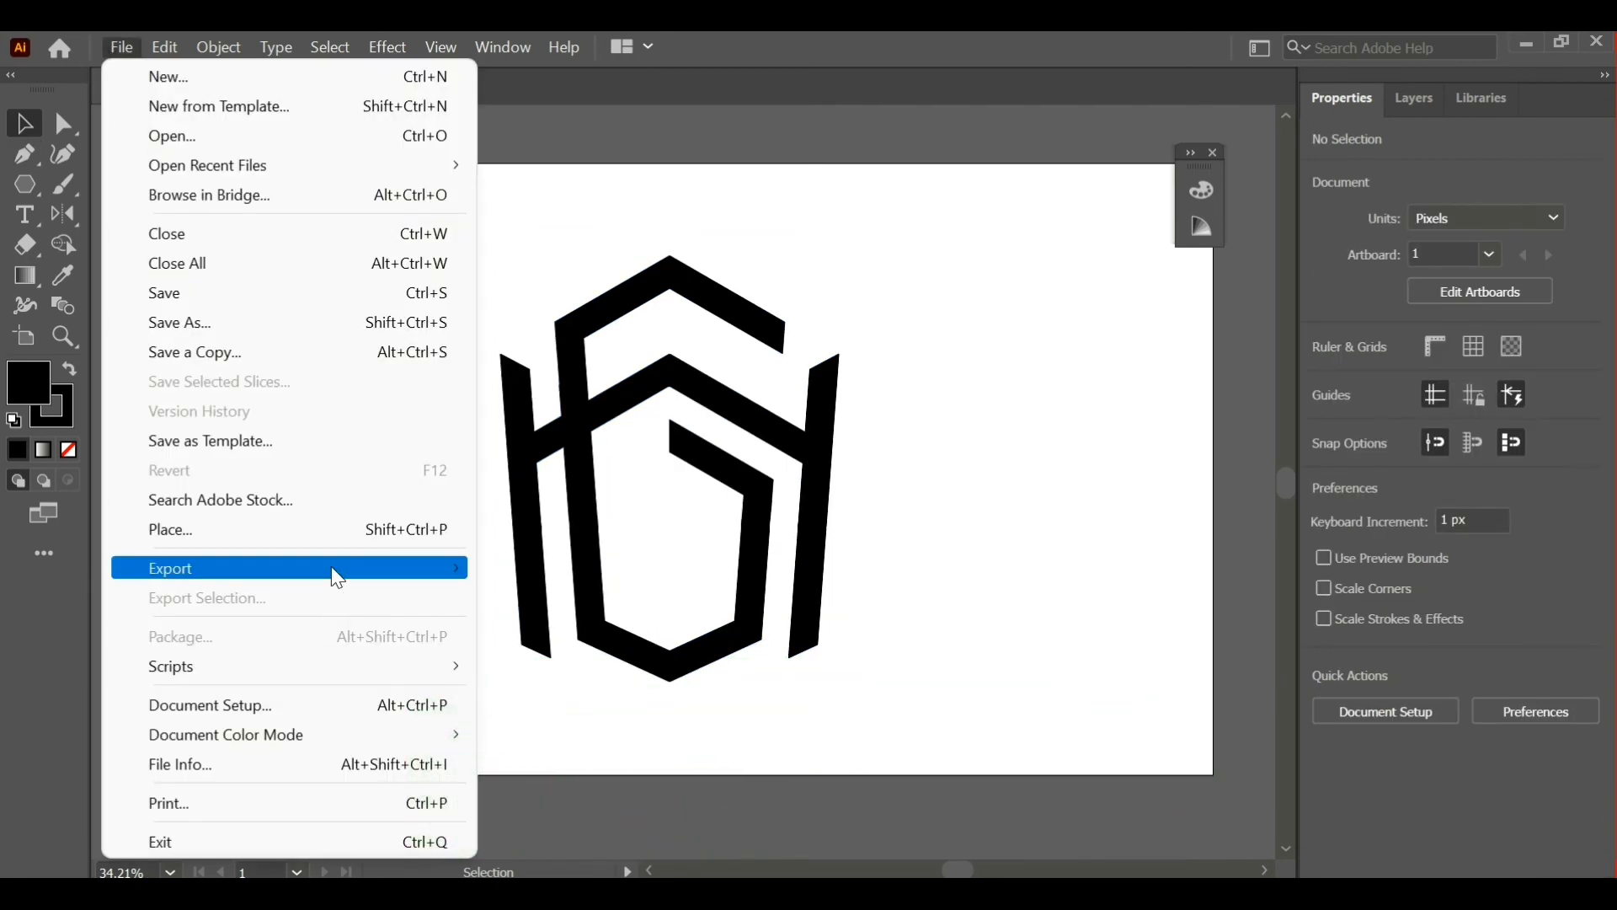
mouse_move(419, 567)
left_click(558, 598)
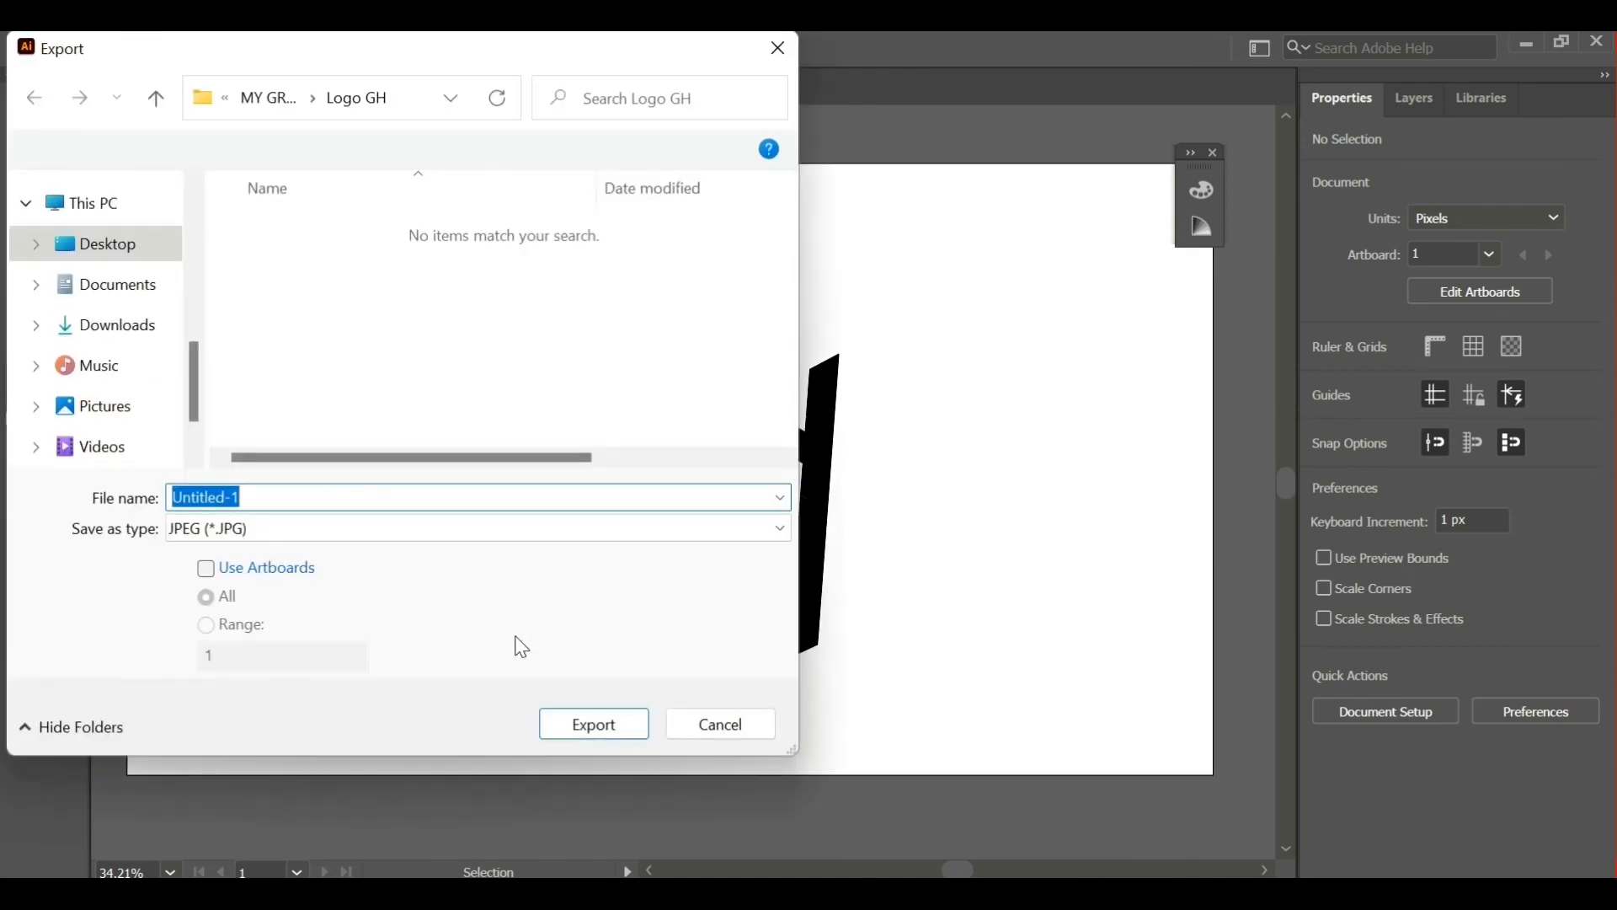
left_click(263, 539)
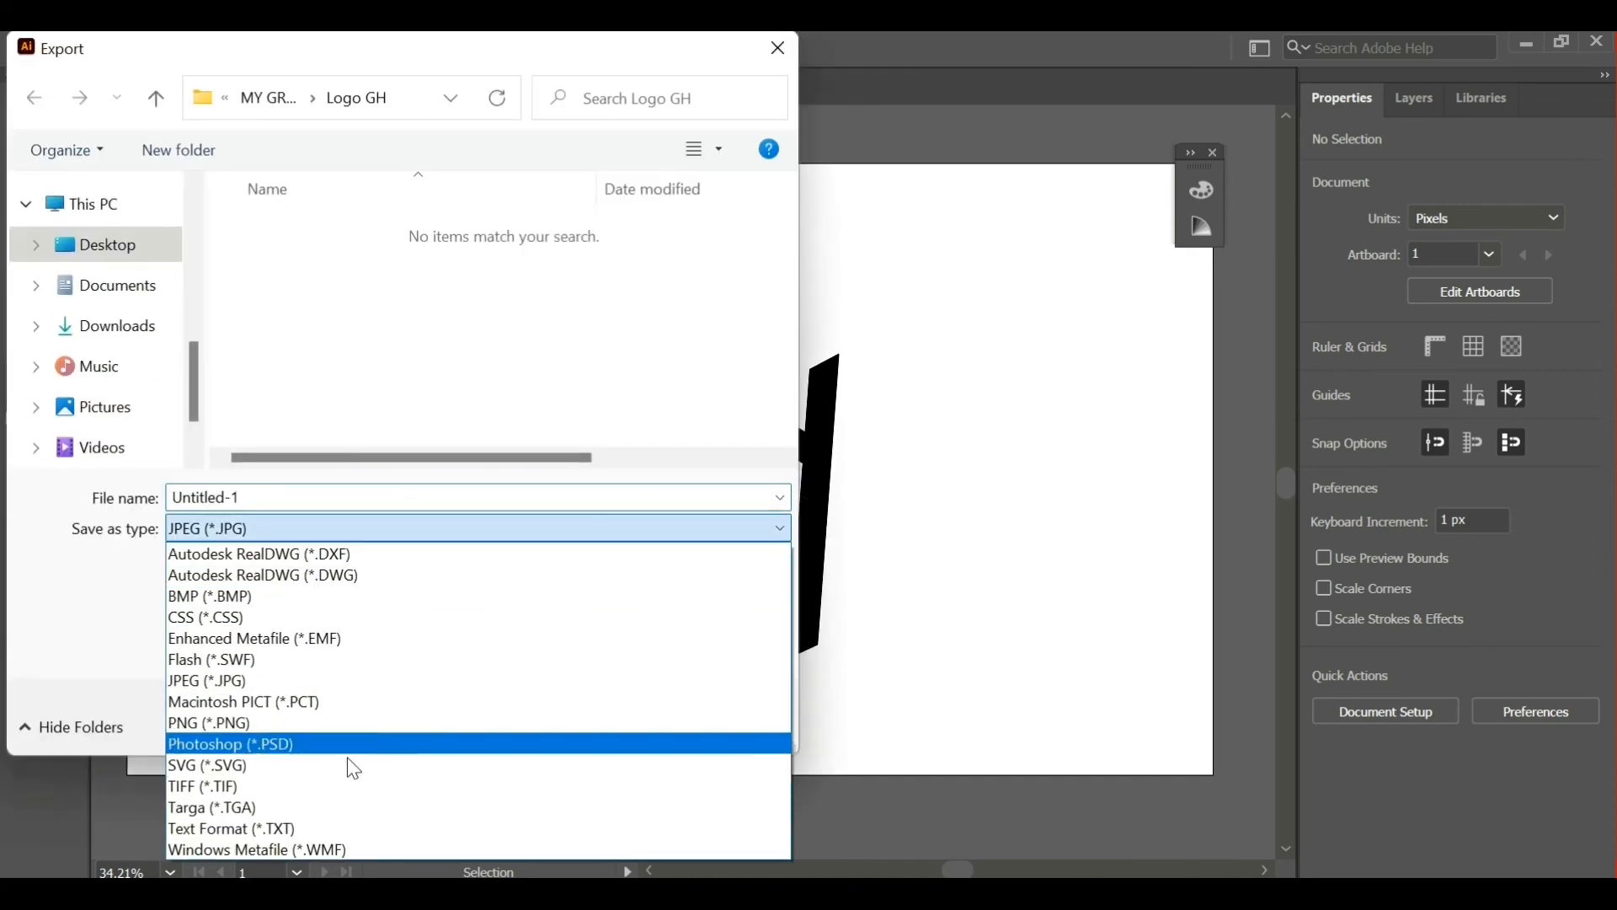
left_click(250, 721)
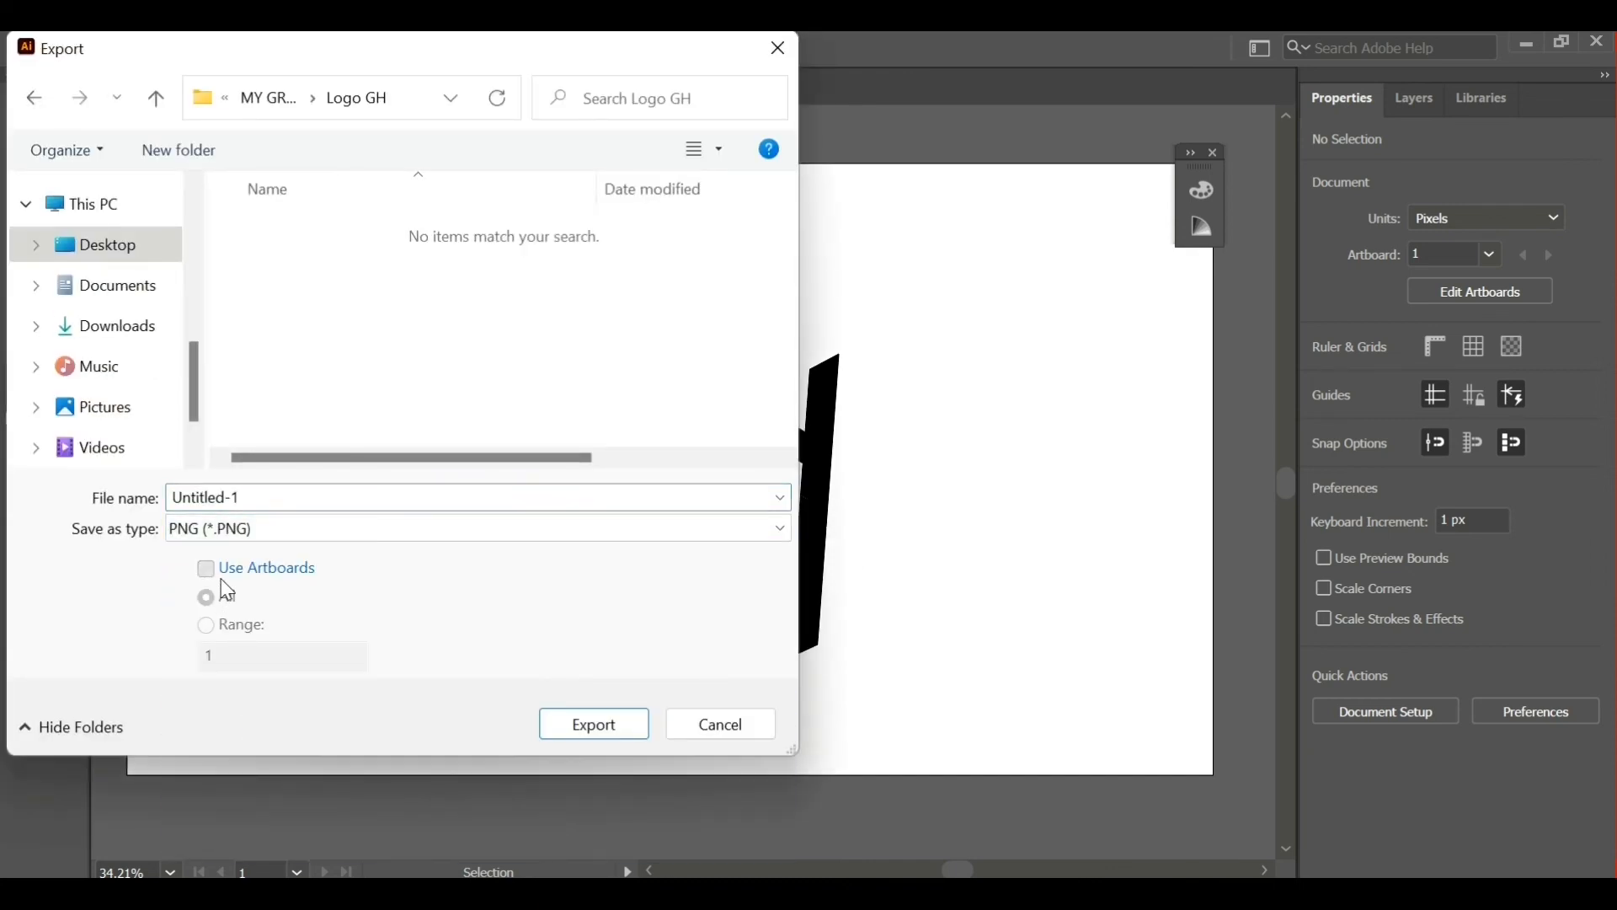
double_click(311, 506)
key("BackSpace")
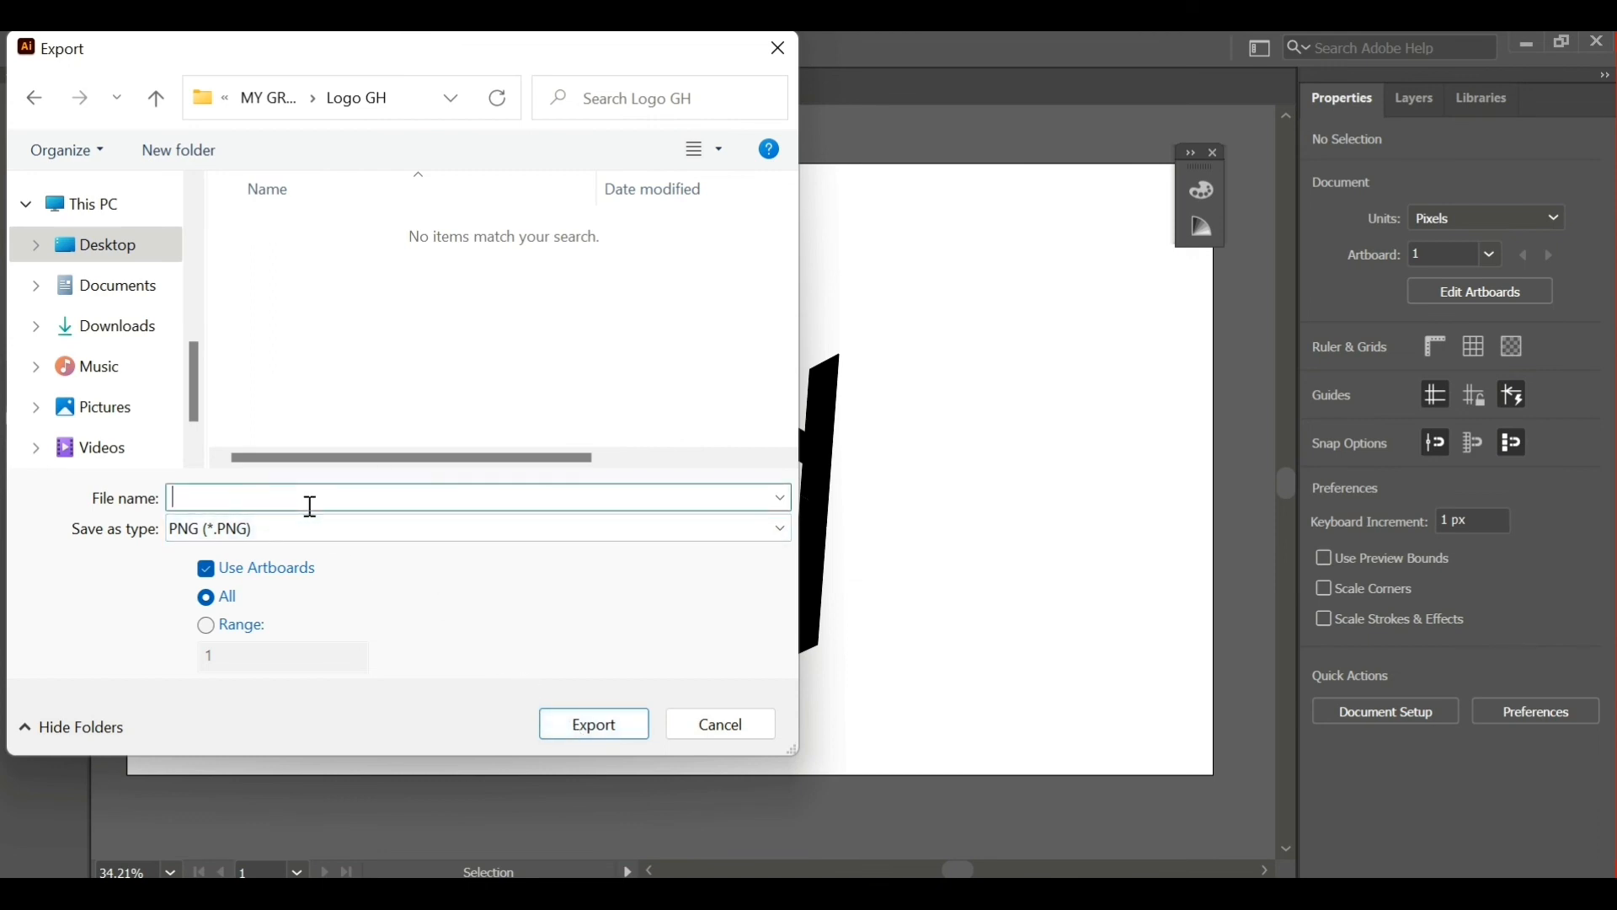
type("2")
left_click(590, 729)
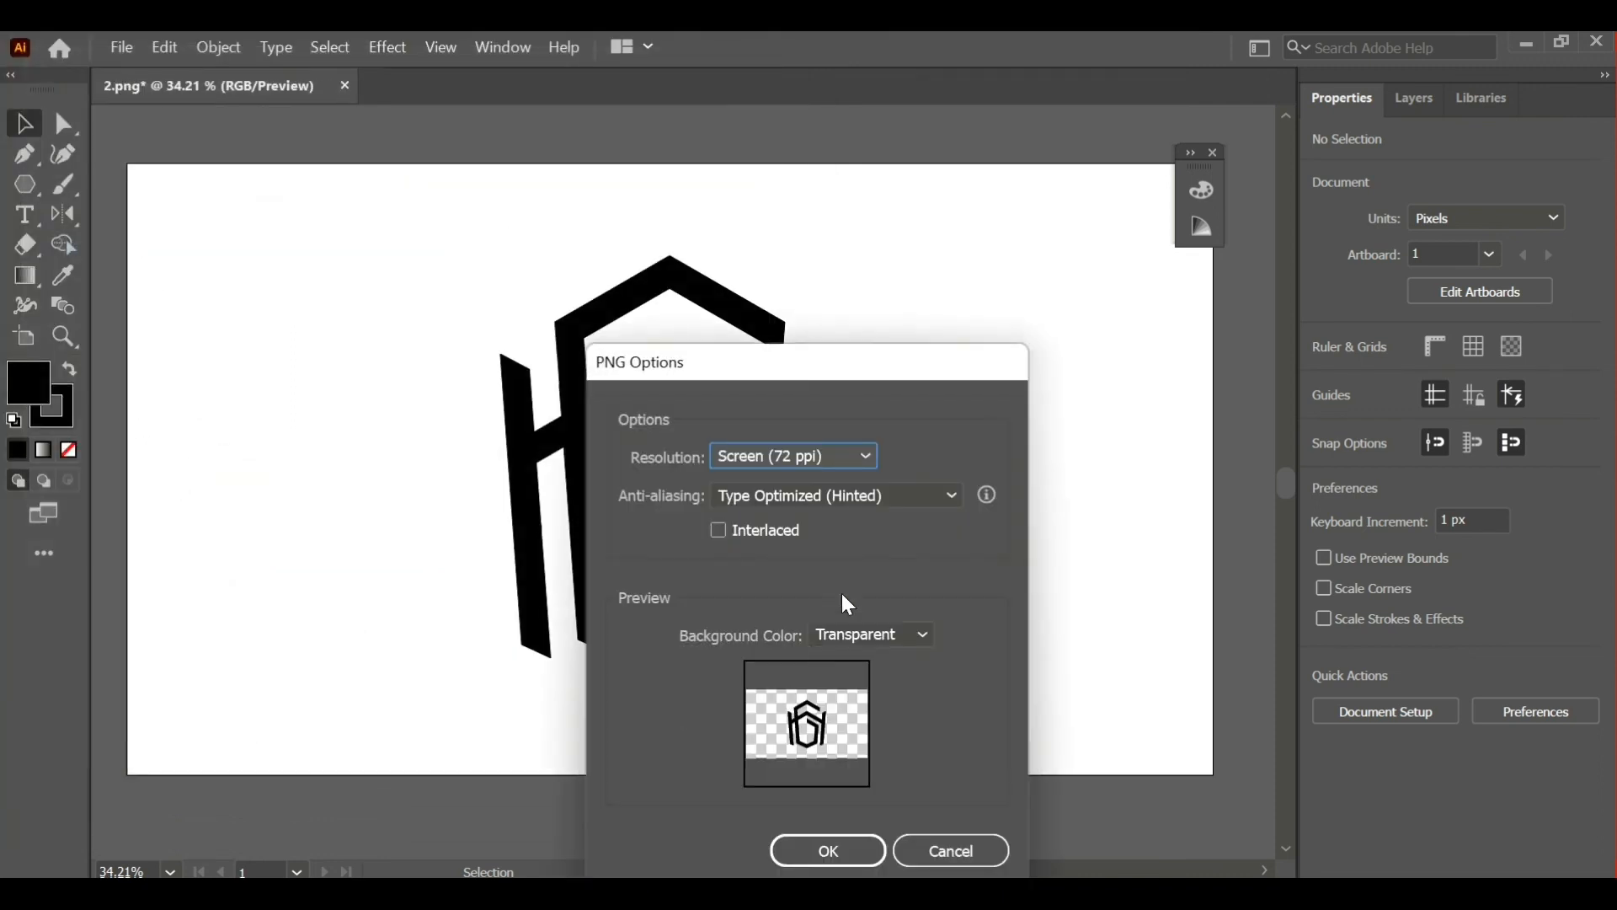
- Set the PNG resolution to High (300 ppi) and complete the export with the transparent background
left_click(839, 450)
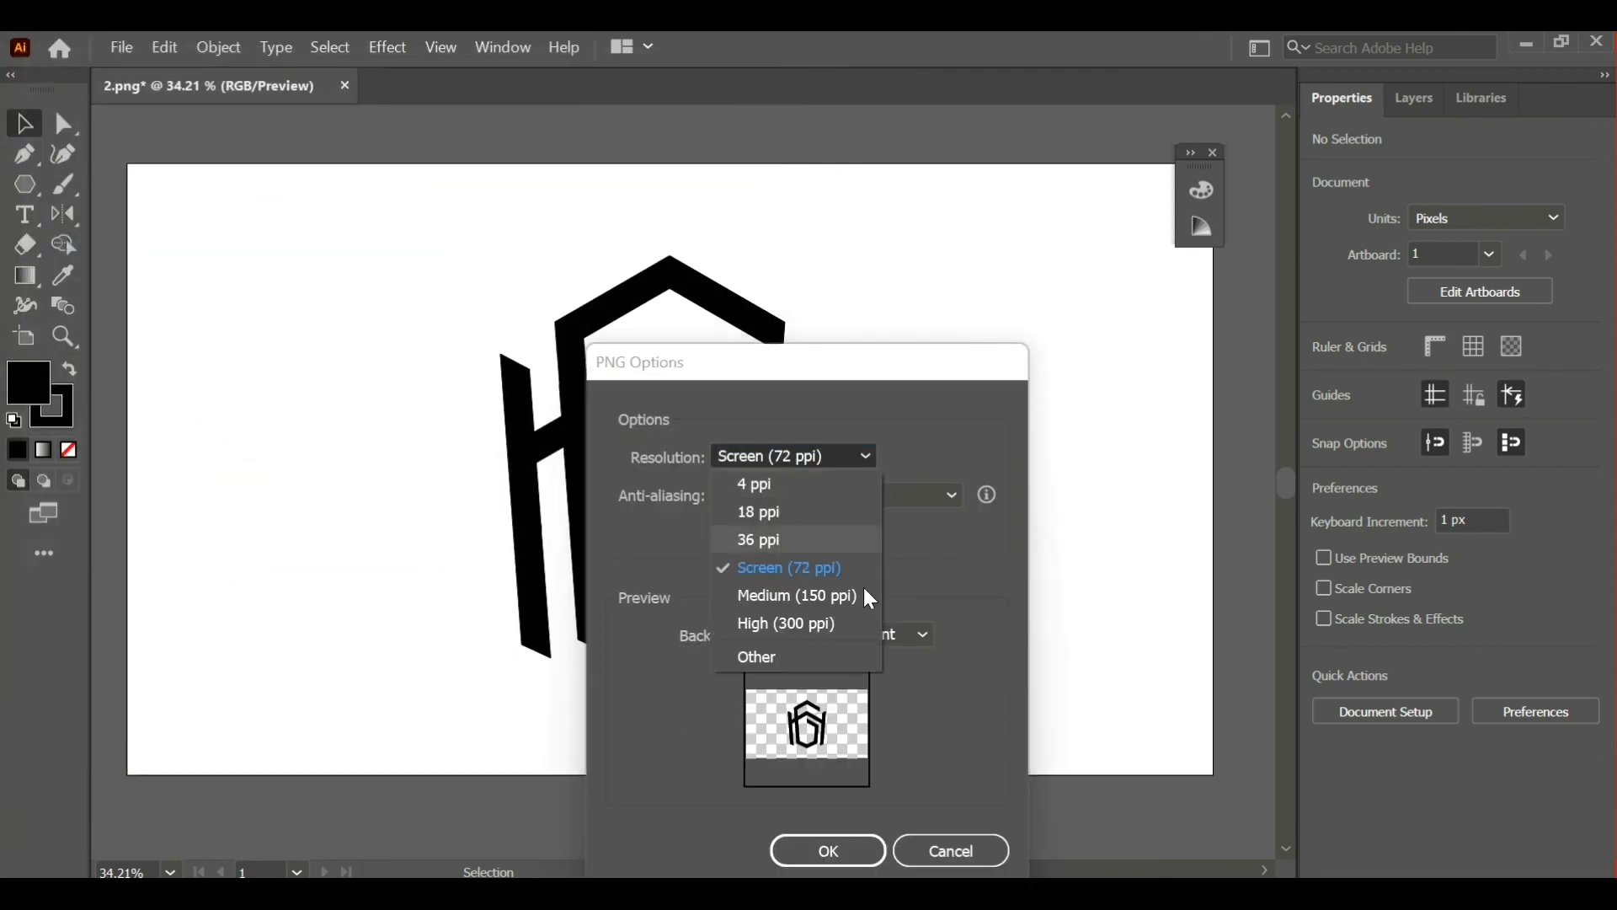
left_click(790, 627)
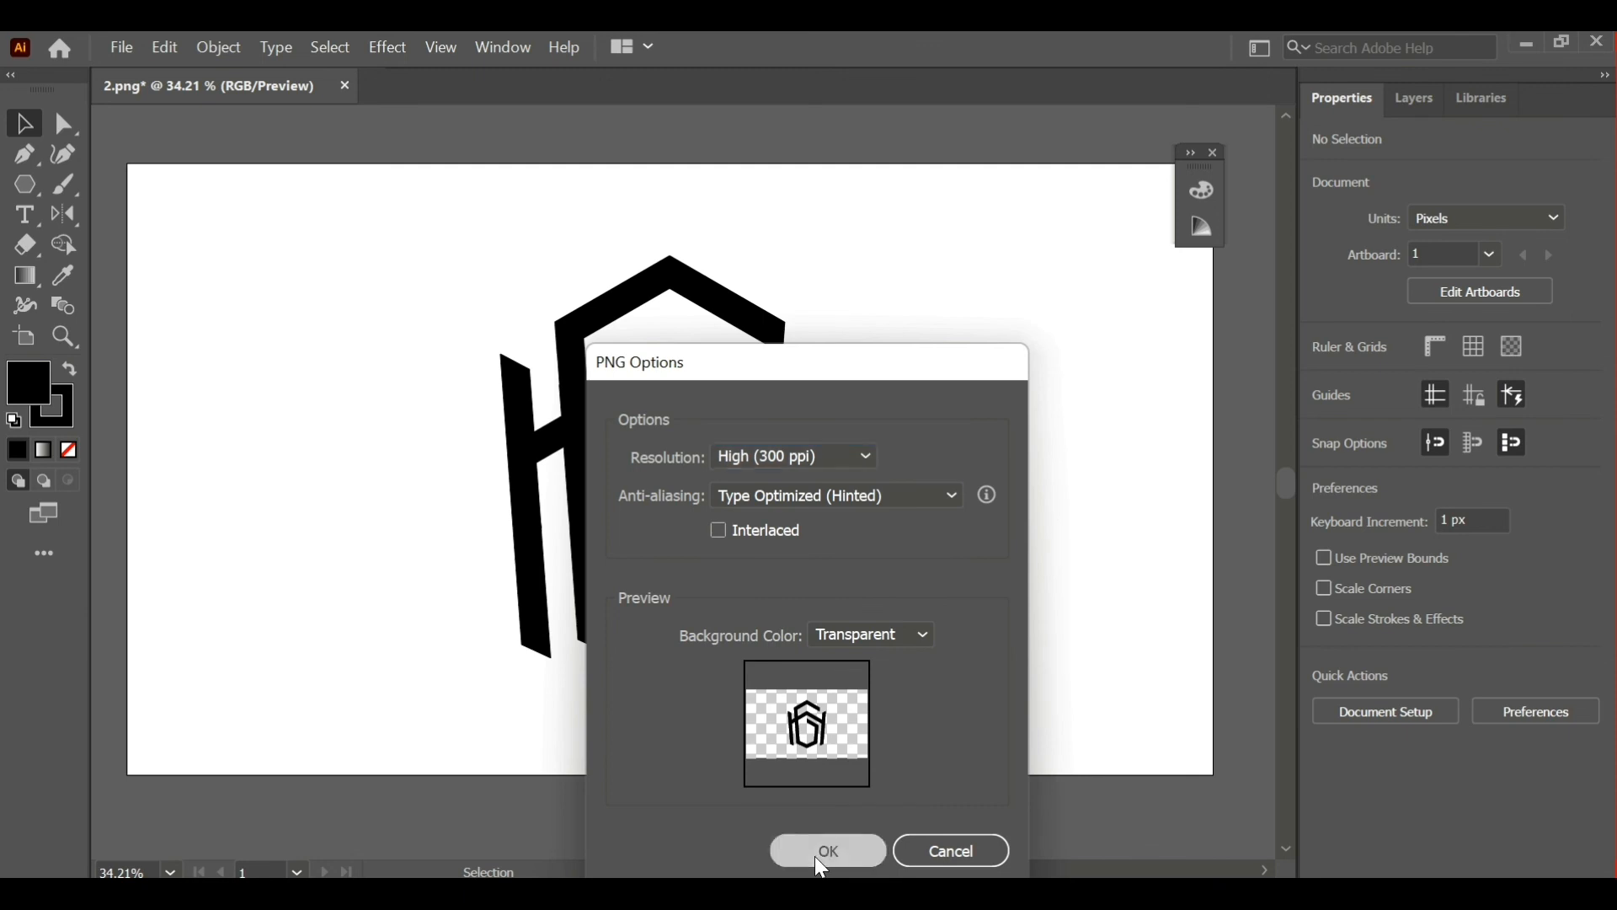
left_click(825, 853)
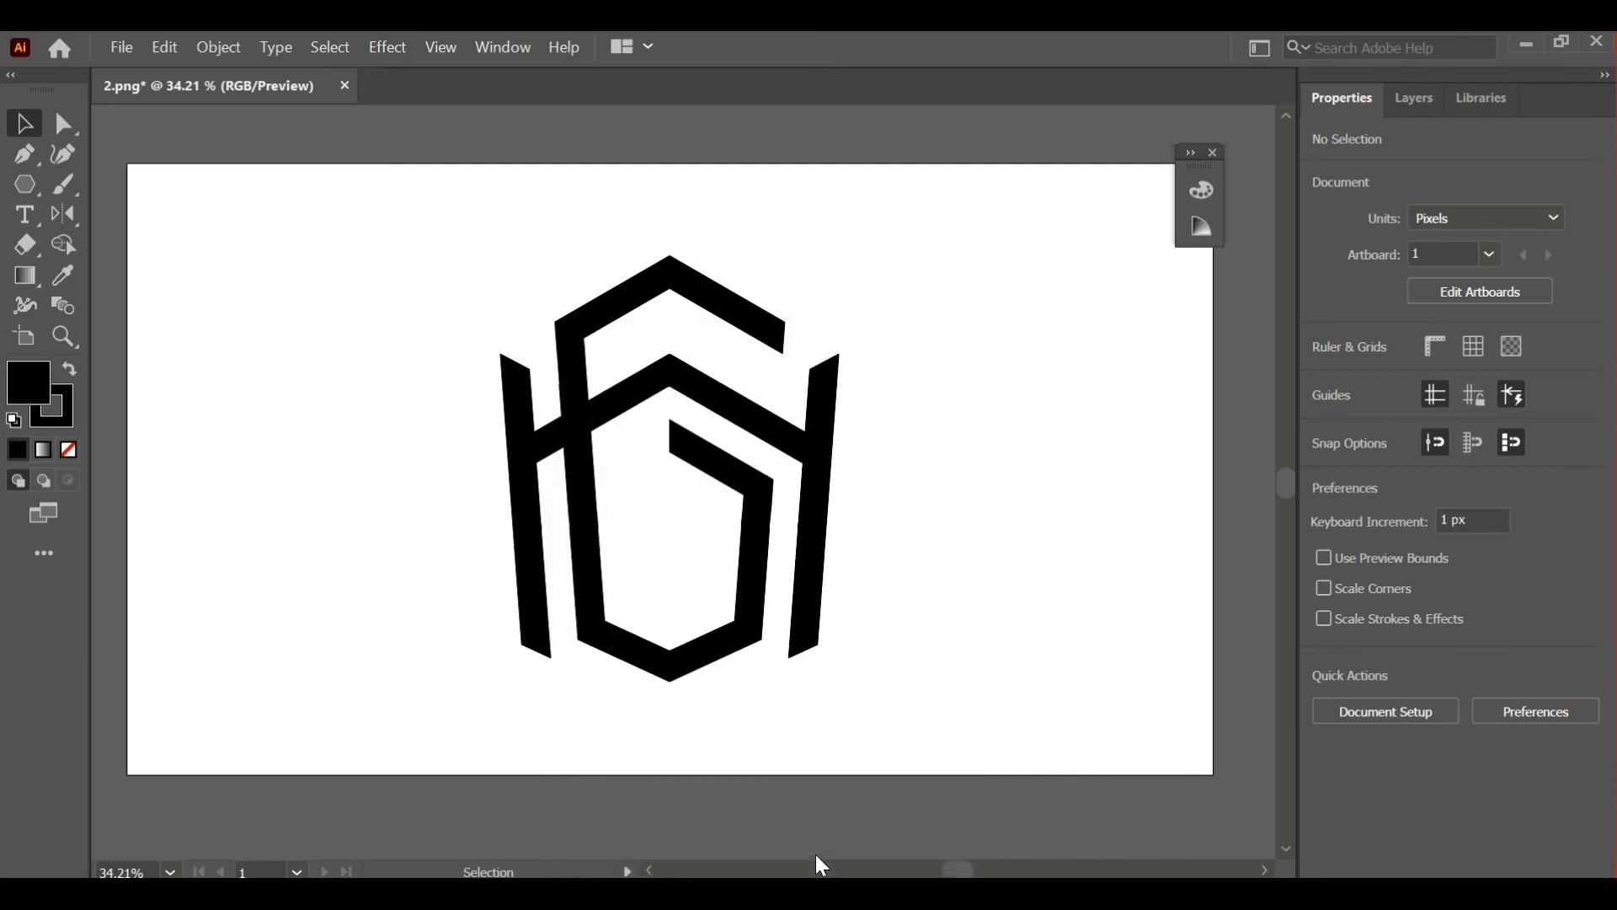